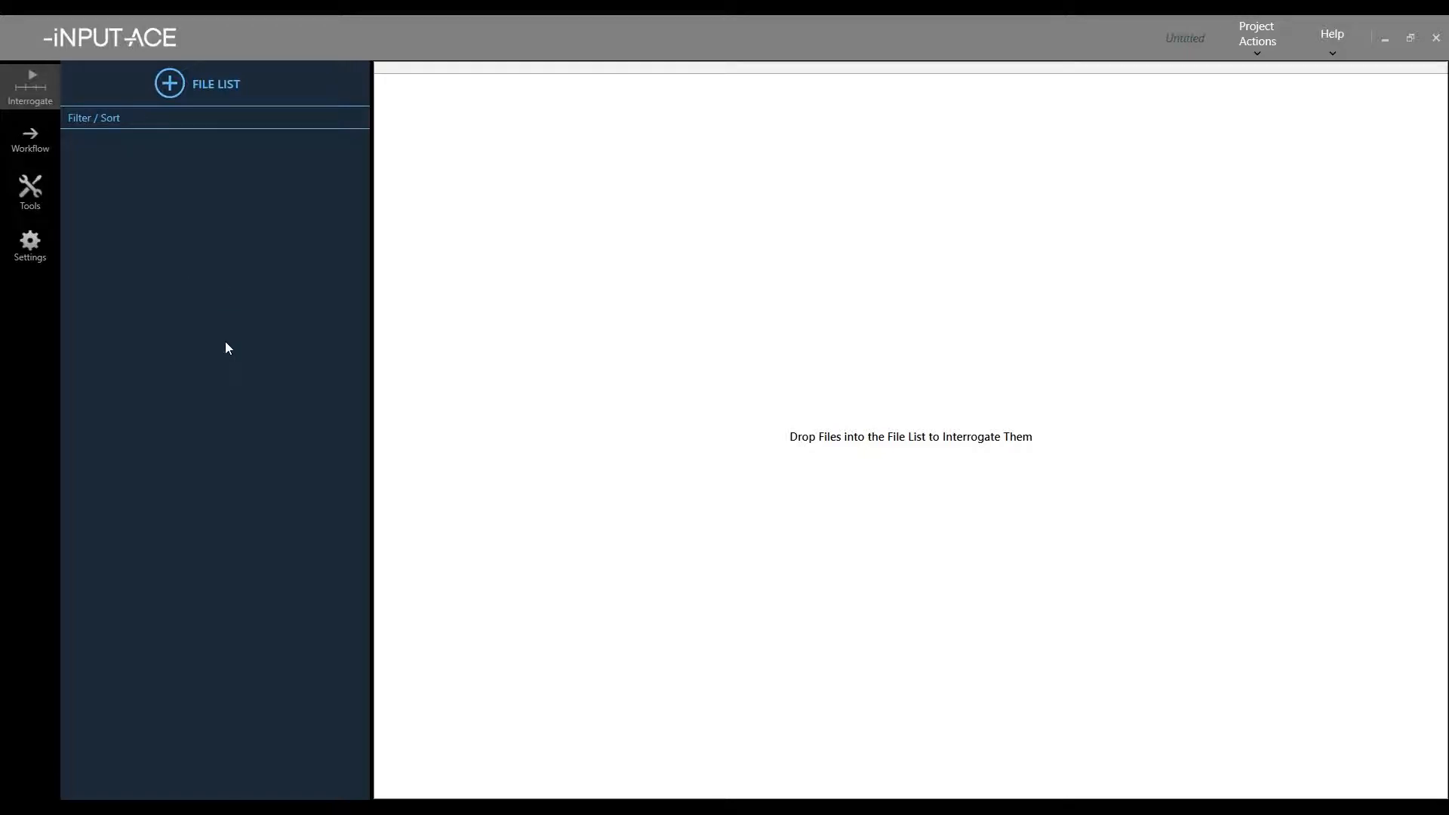
# - Move the case folder window over INPUT-ACE and check the seven location folders' combined size in Properties
pyautogui.moveTo(0, 227); pyautogui.dragTo(751, 228)
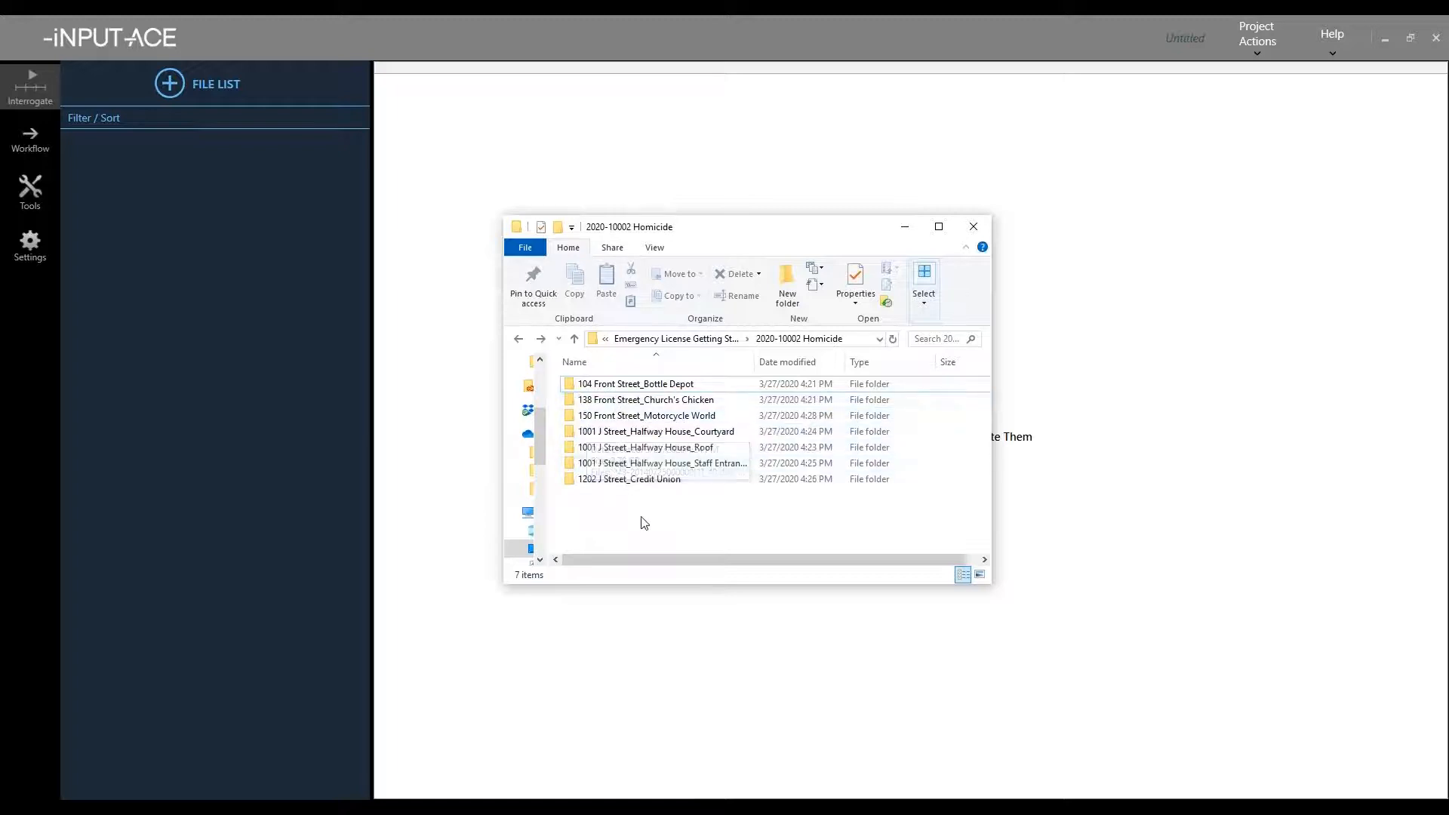
pyautogui.moveTo(641, 522); pyautogui.dragTo(609, 397)
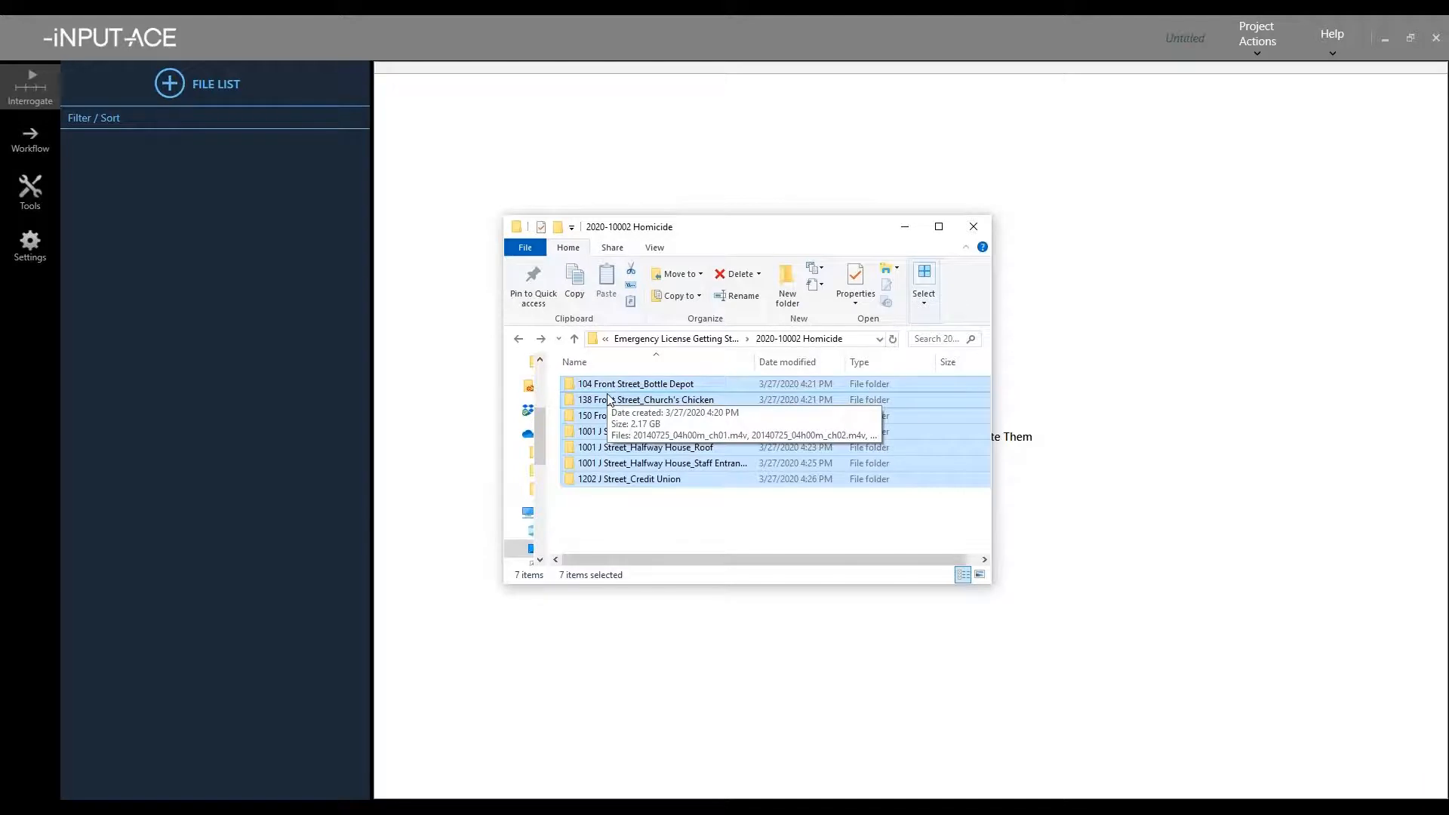
pyautogui.rightClick(609, 398)
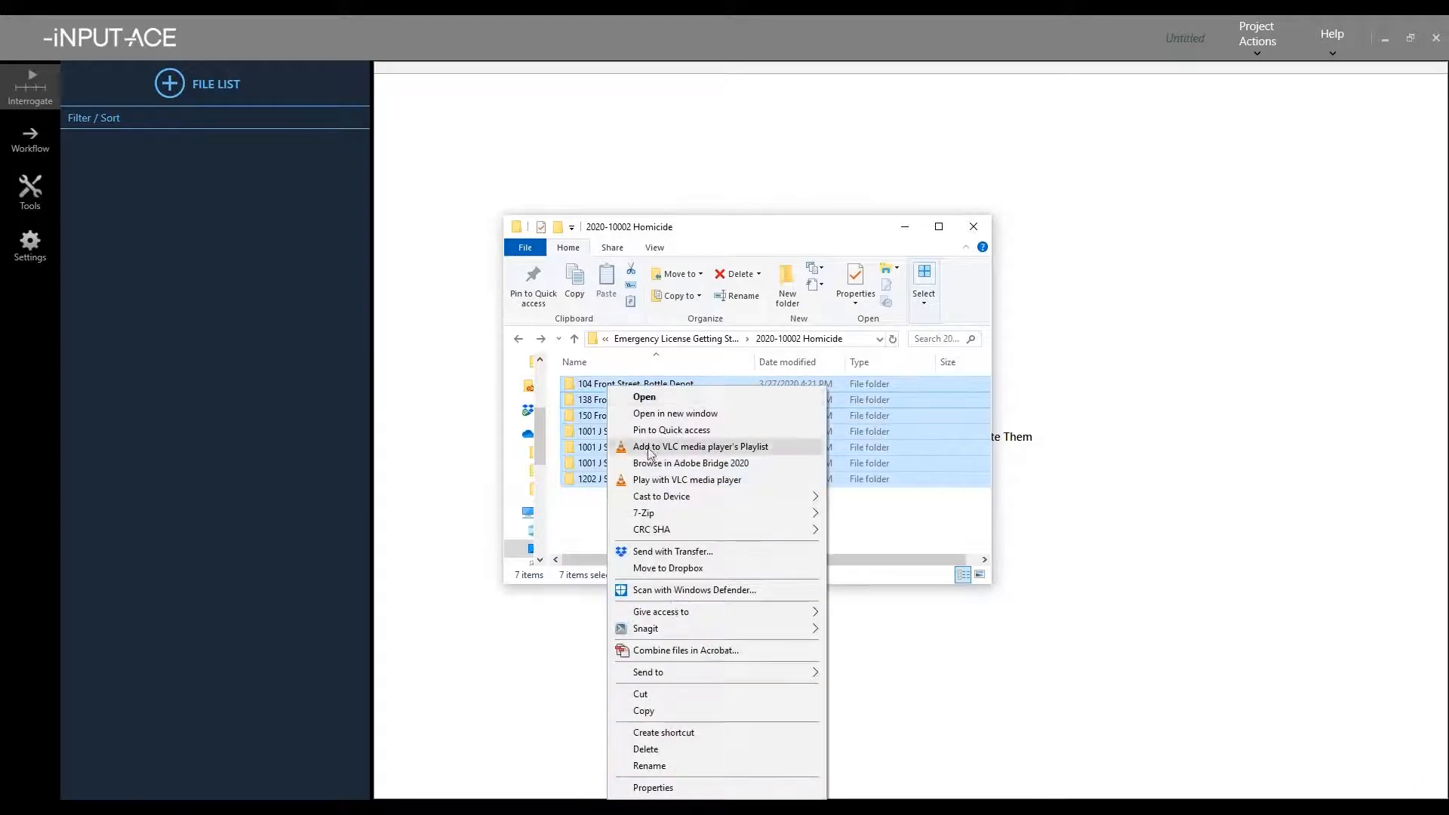
pyautogui.click(653, 787)
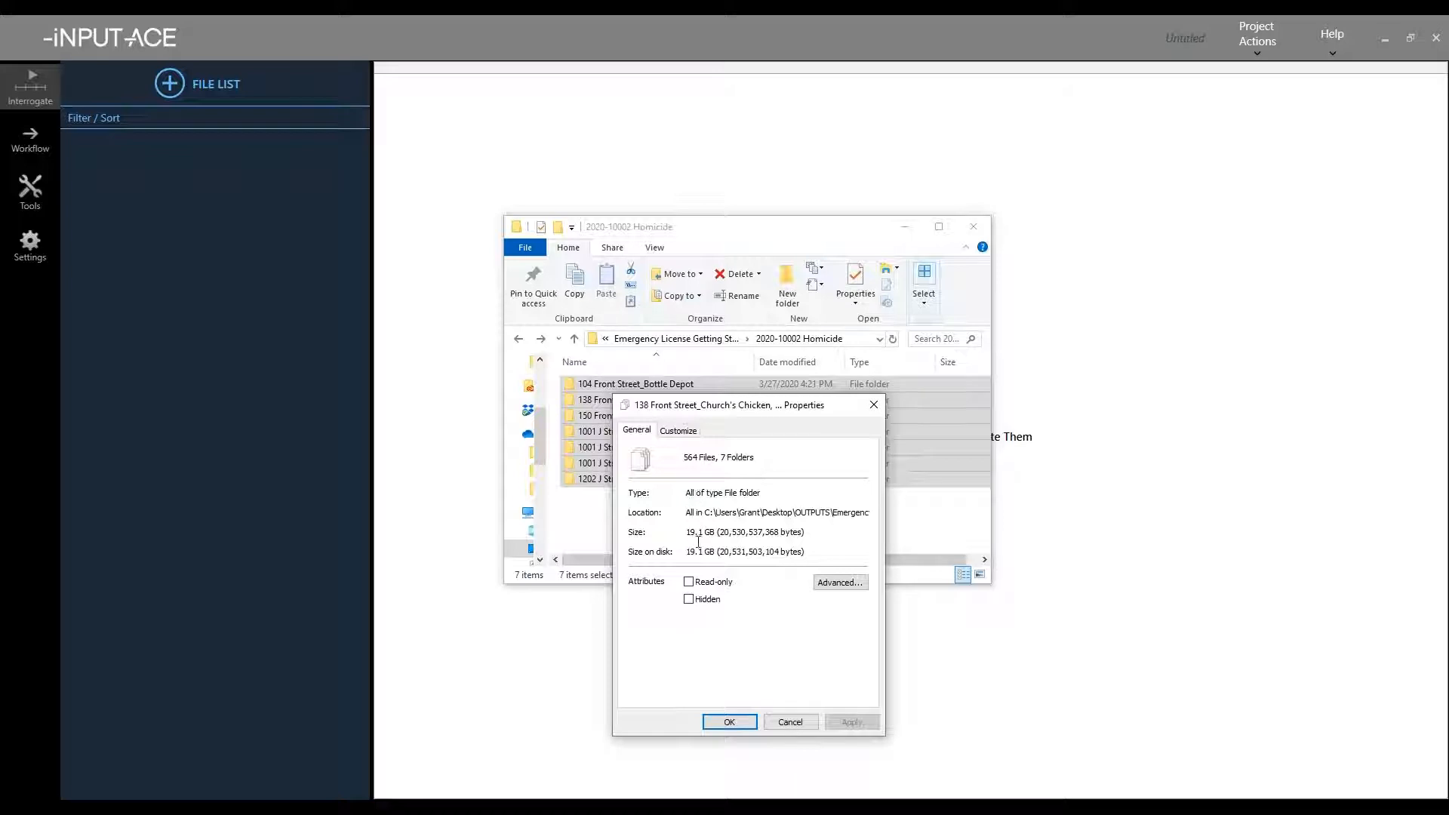
pyautogui.click(785, 723)
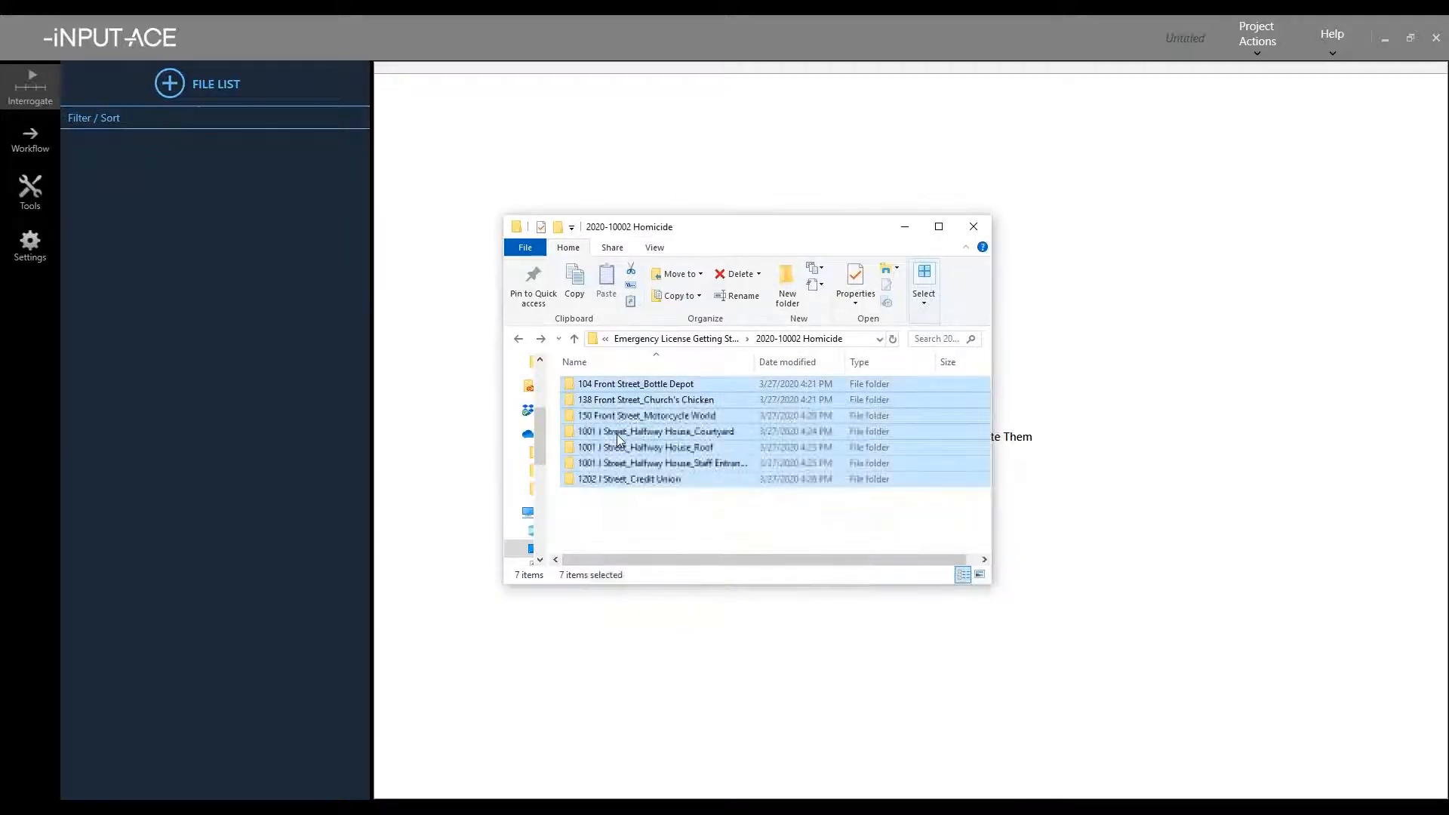
# - Browse the Courtyard and Motorcycle World subfolders, then reselect all location folders for import
pyautogui.click(579, 416)
pyautogui.click(578, 432)
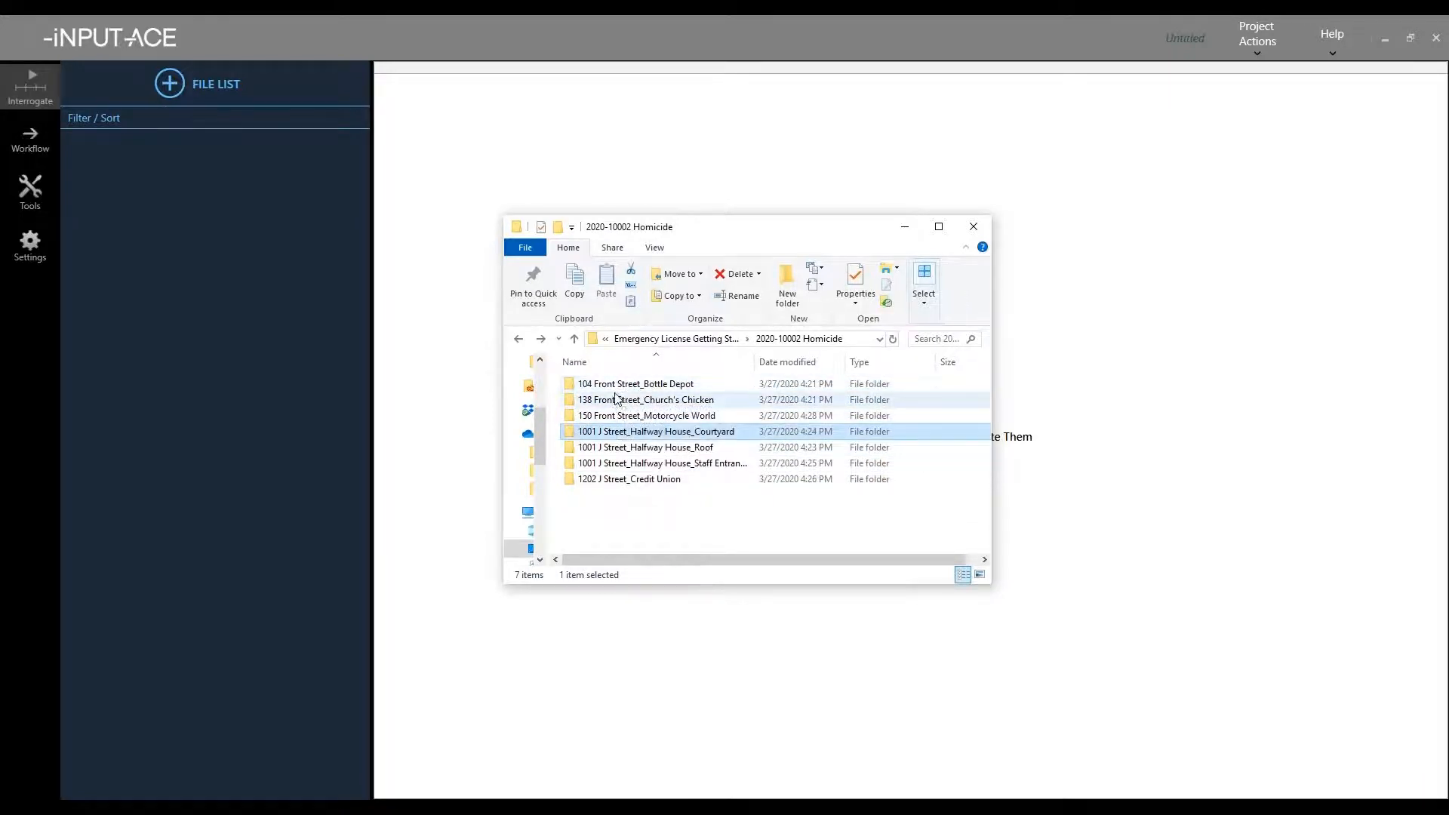
pyautogui.doubleClick(568, 432)
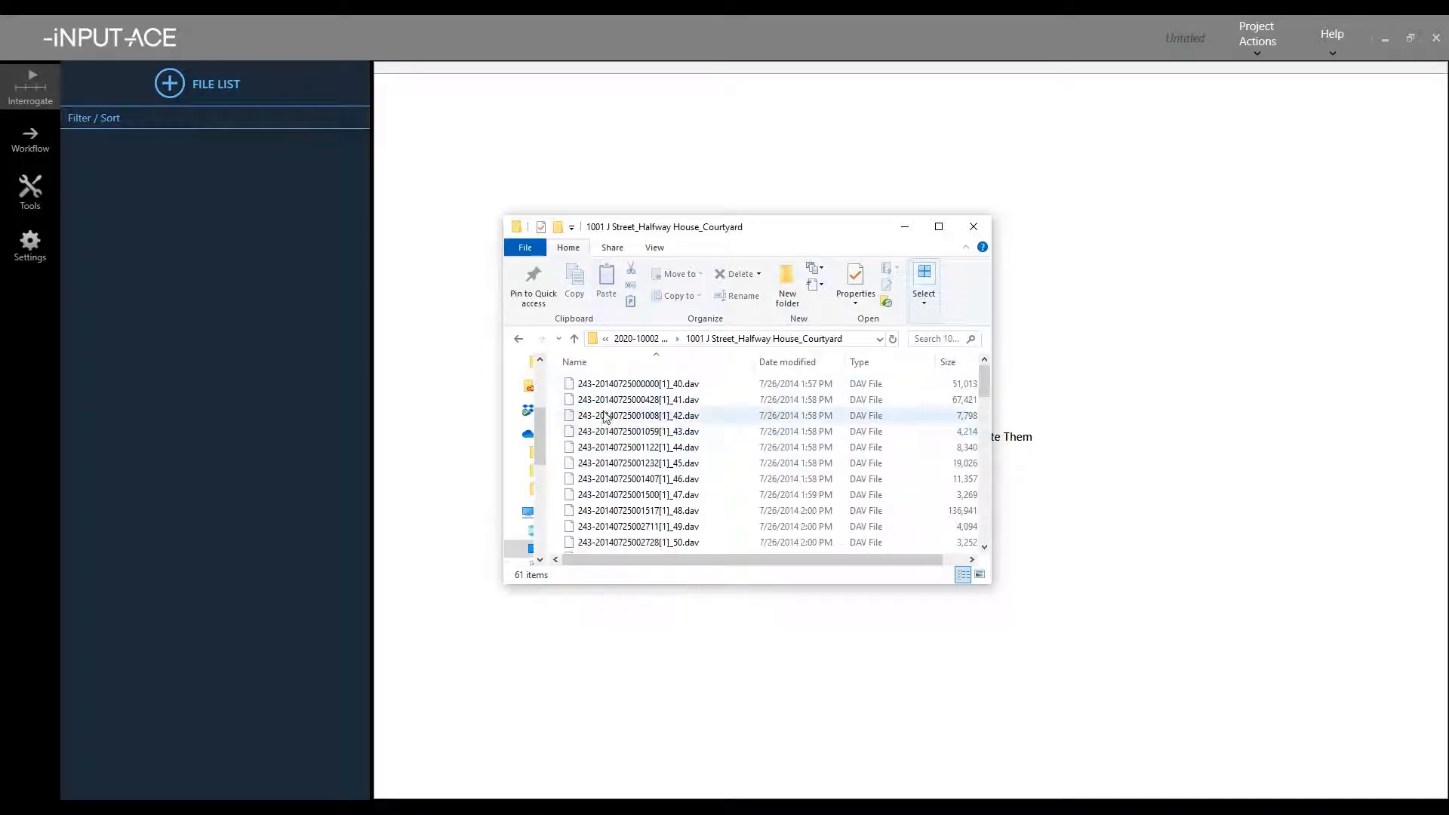
pyautogui.click(519, 339)
pyautogui.click(642, 417)
pyautogui.doubleClick(642, 417)
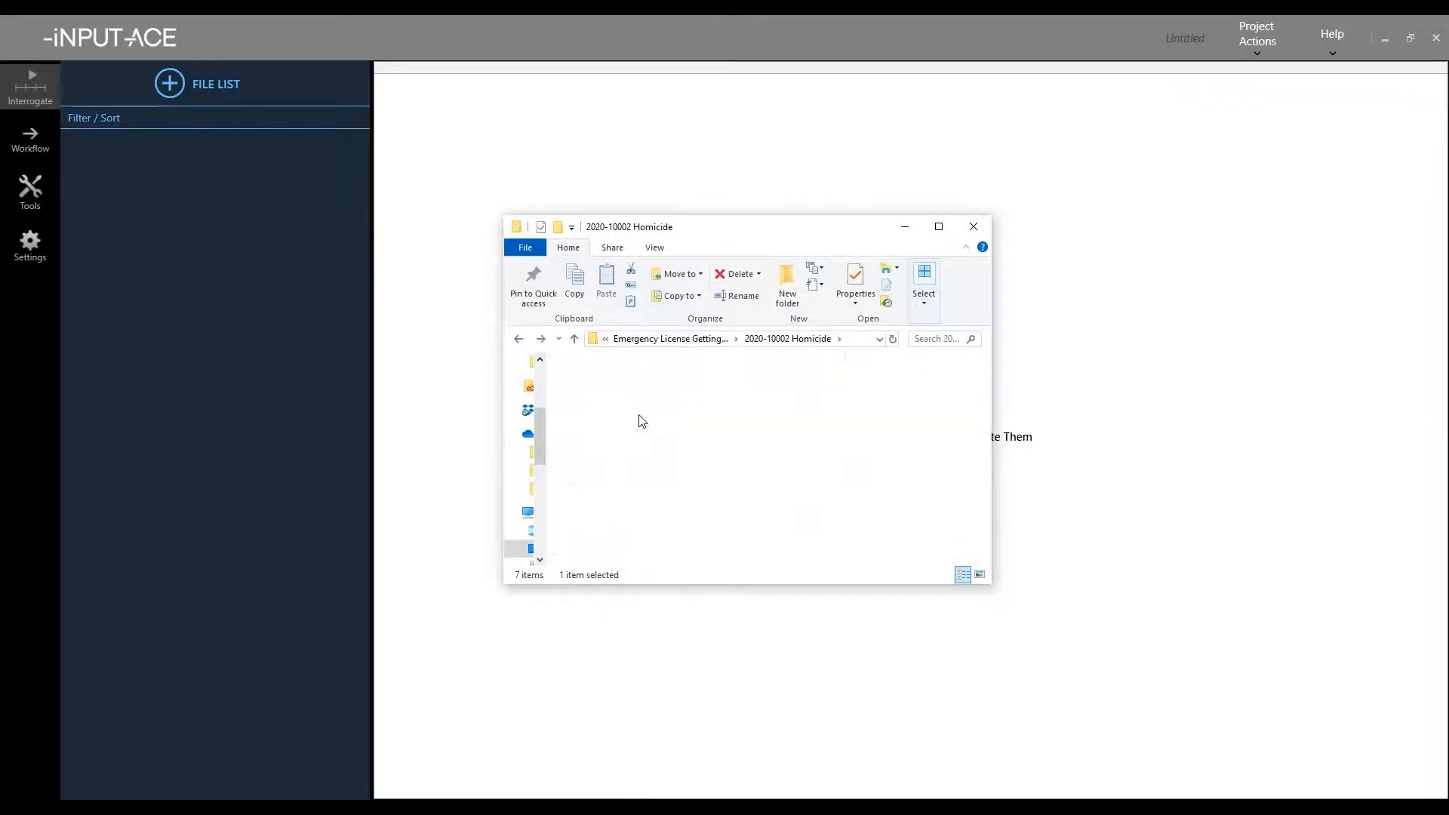
pyautogui.click(518, 339)
pyautogui.click(654, 497)
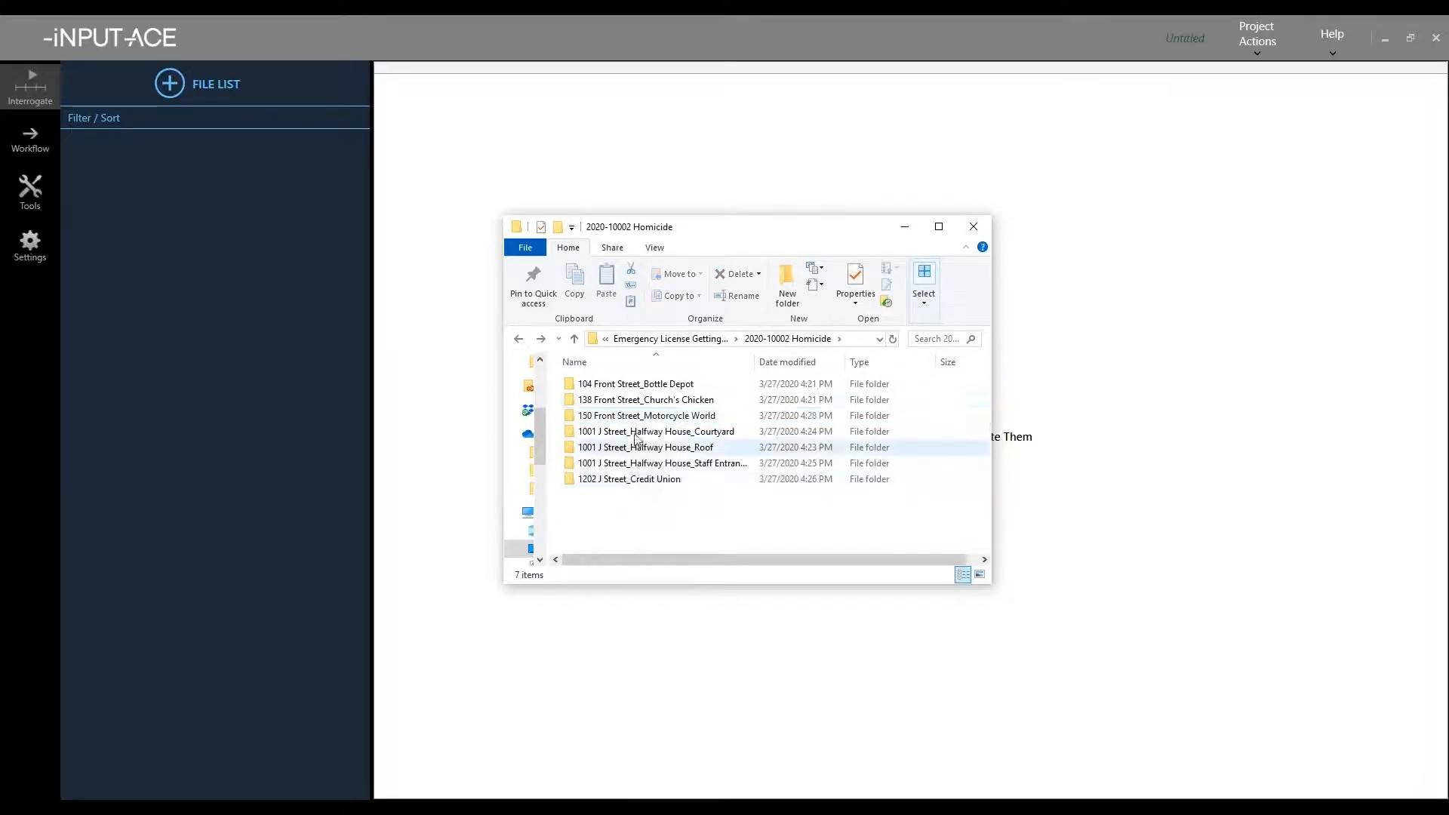
pyautogui.moveTo(674, 519); pyautogui.dragTo(237, 320)
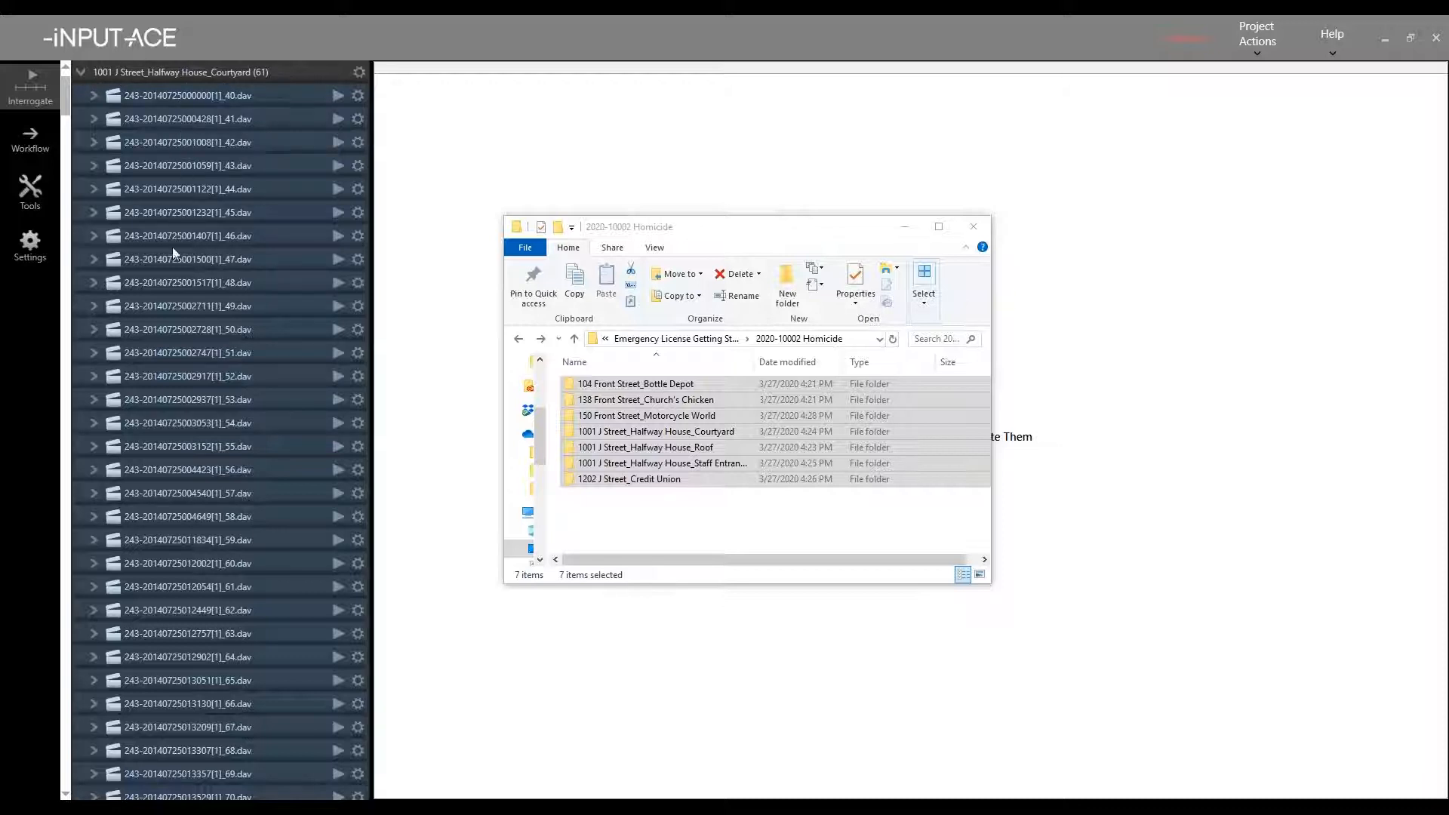
# - Collapse the Courtyard, Roof, Staff Entrance, Bottle Depot, Credit Union, Church's Chicken and Motorcycle World groups
pyautogui.click(78, 73)
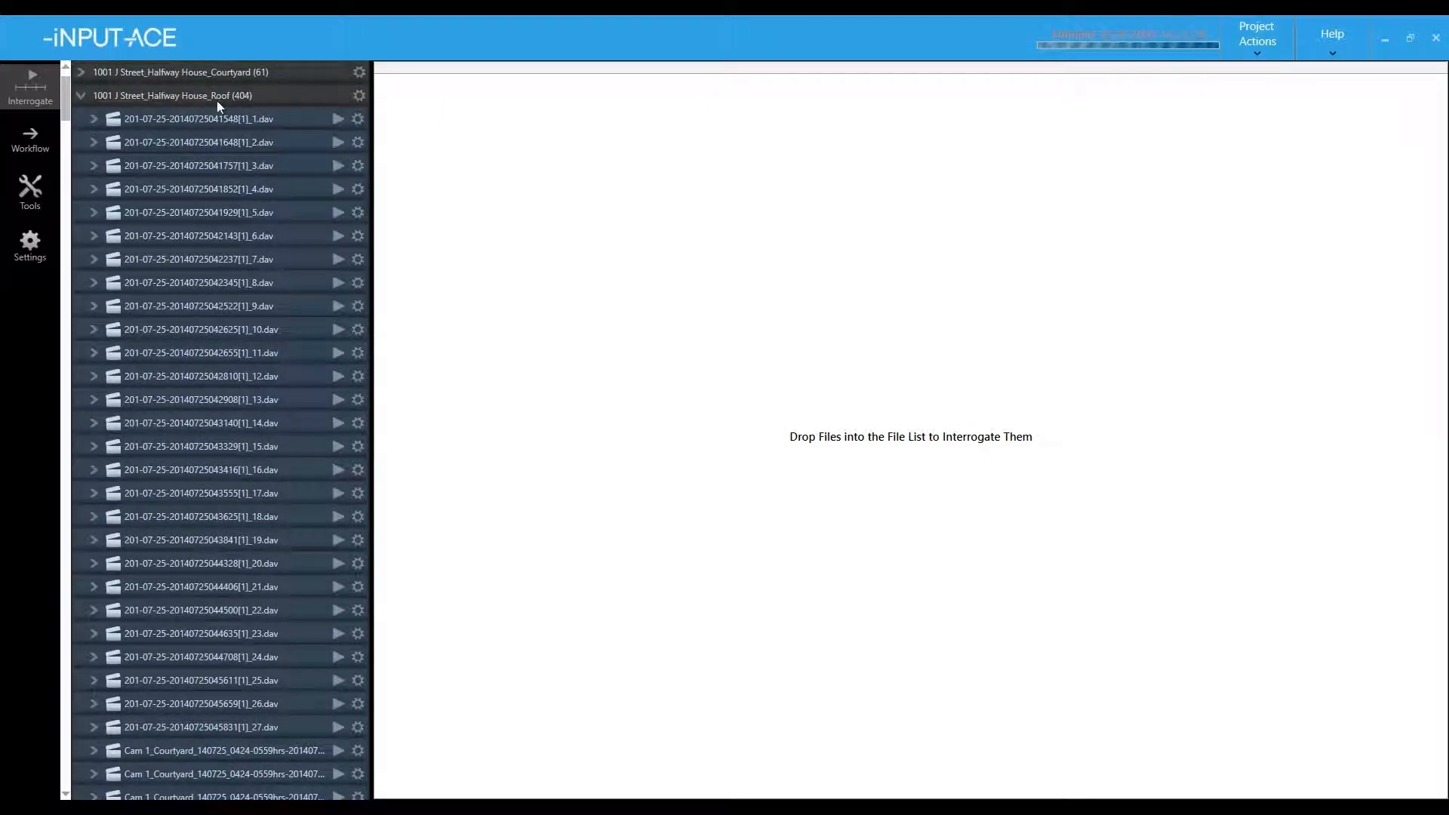
pyautogui.click(80, 97)
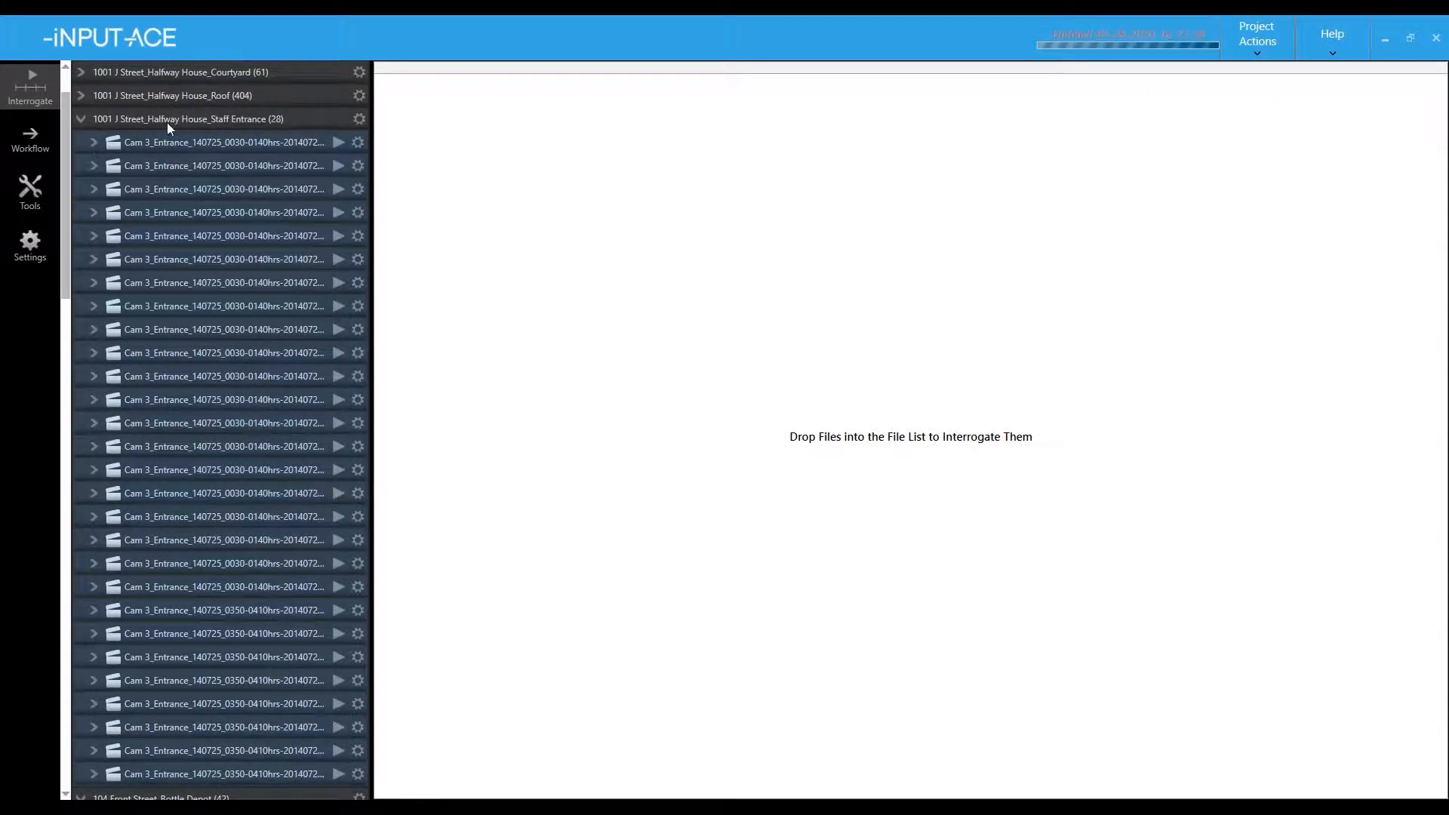
pyautogui.click(82, 120)
pyautogui.click(83, 142)
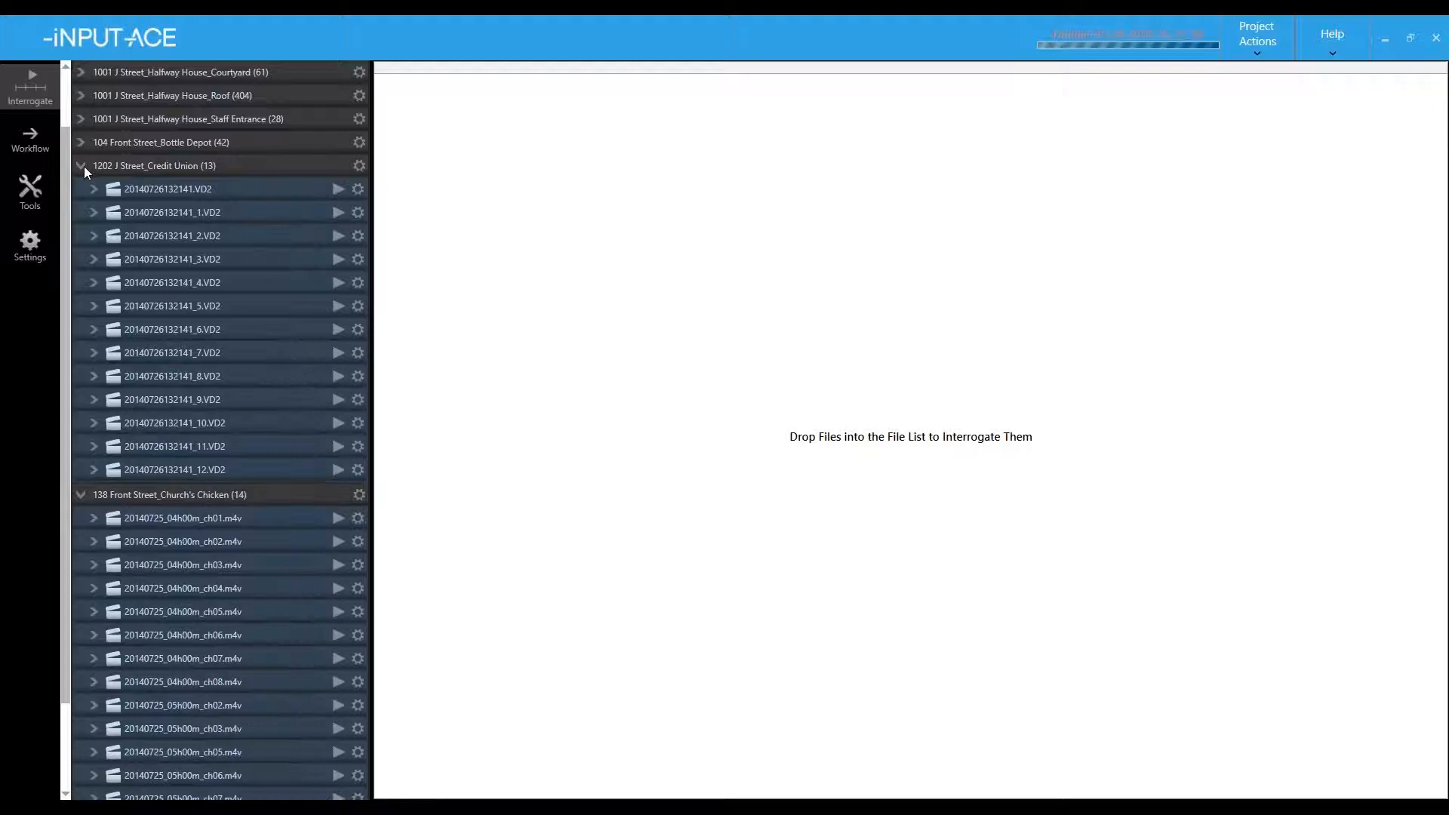
pyautogui.click(84, 166)
pyautogui.click(70, 258)
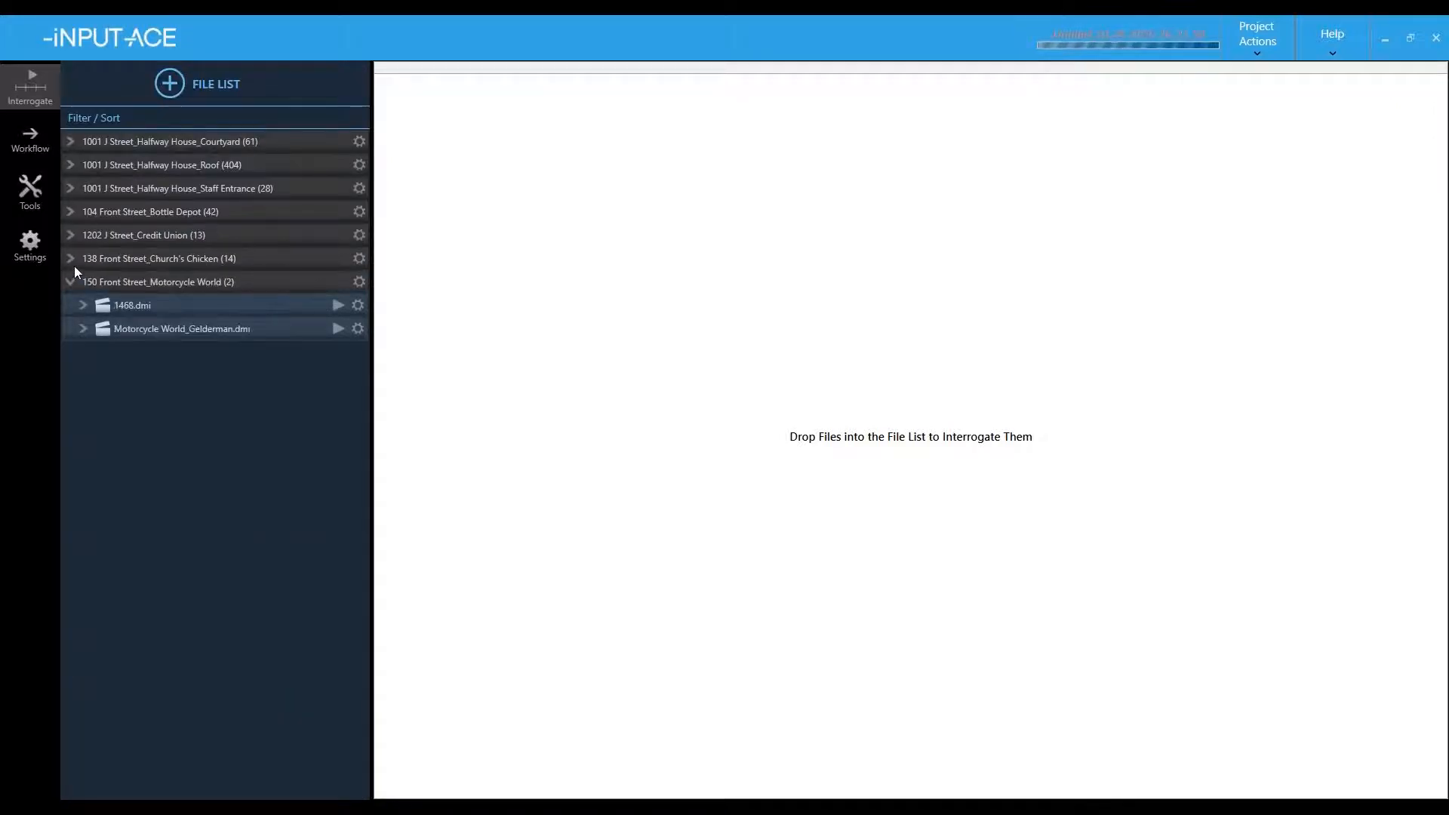
pyautogui.click(74, 282)
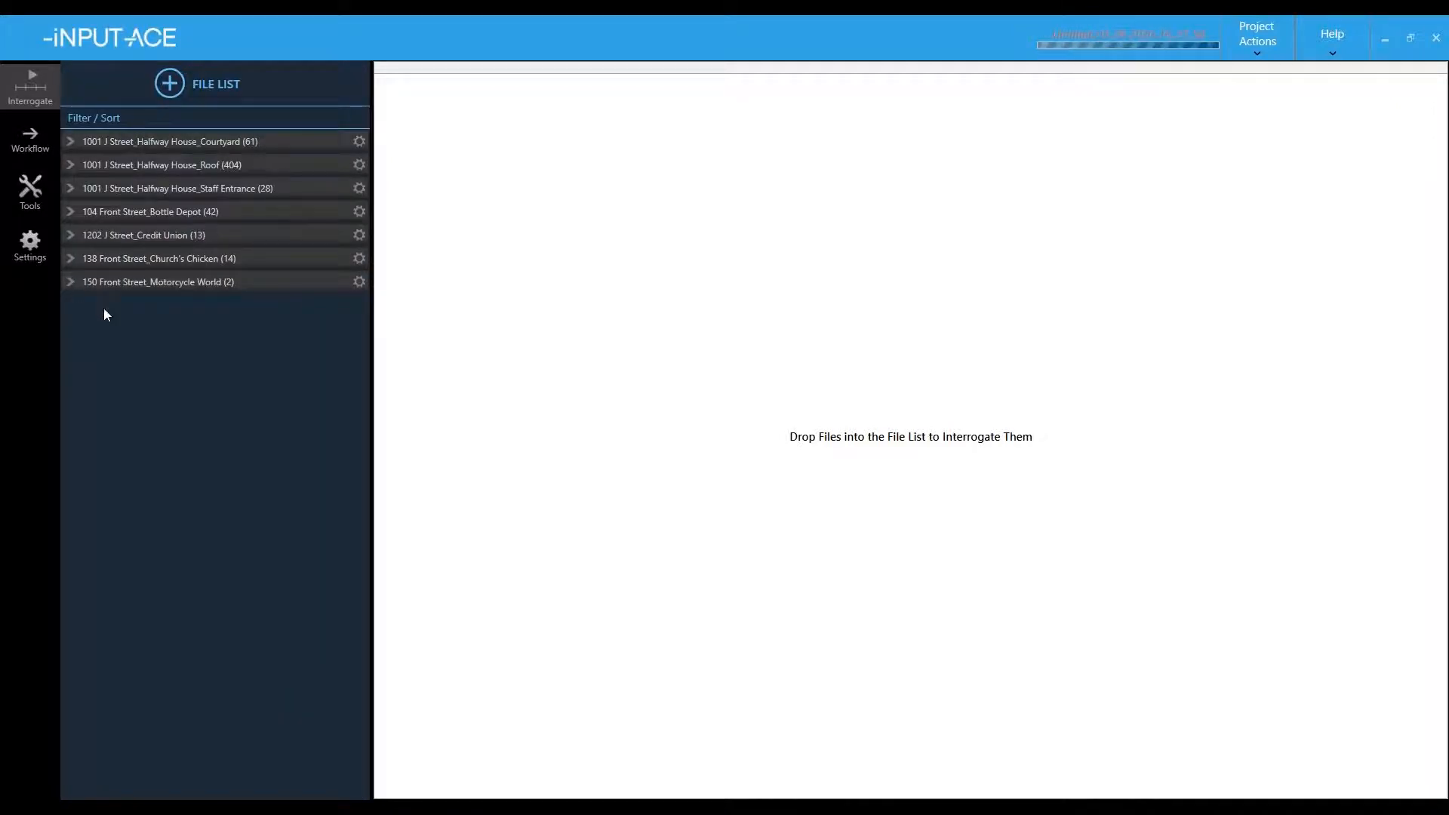
pyautogui.click(1261, 46)
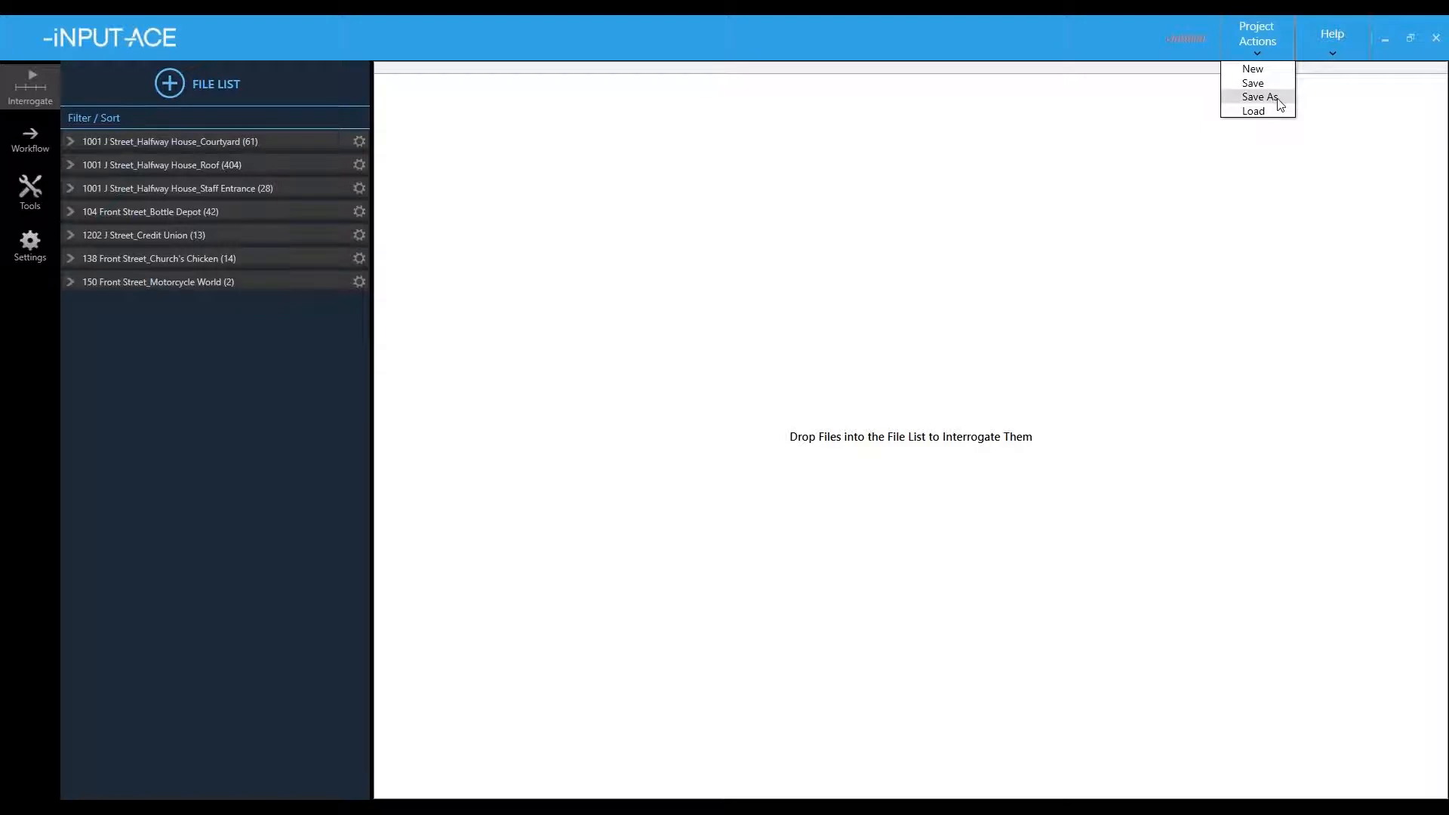
pyautogui.click(1279, 99)
pyautogui.click(181, 184)
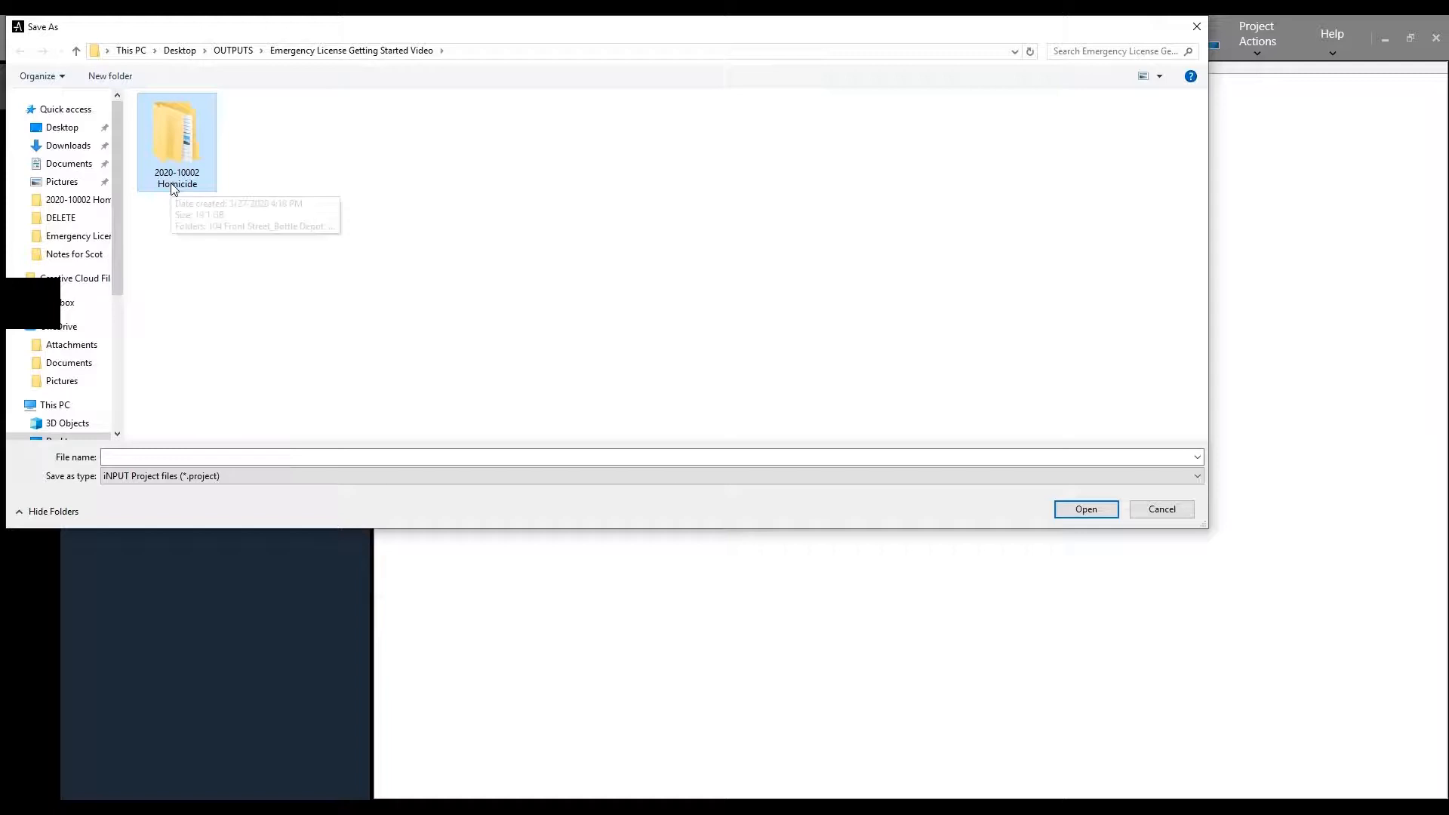
pyautogui.doubleClick(173, 187)
pyautogui.click(142, 455)
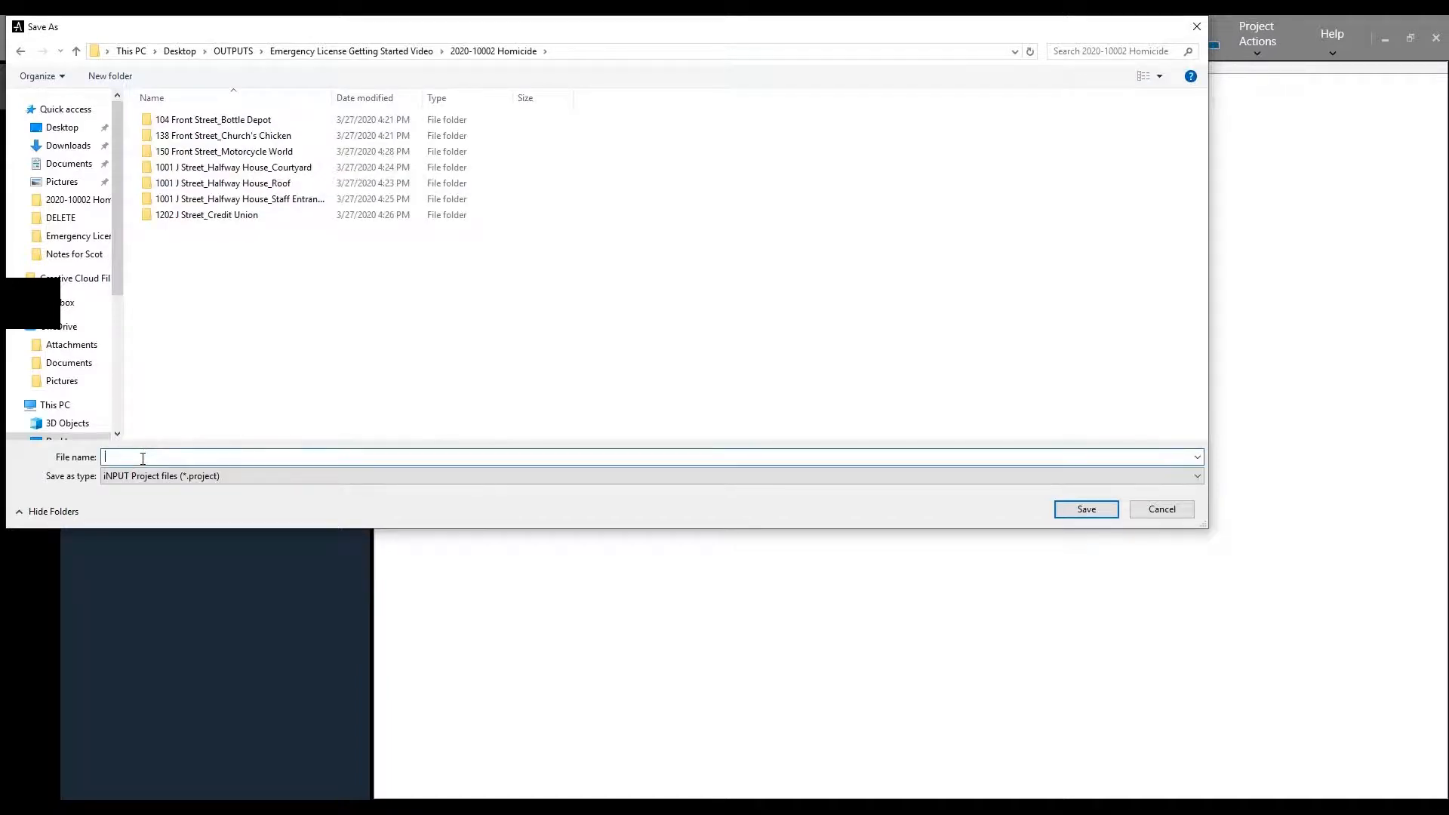
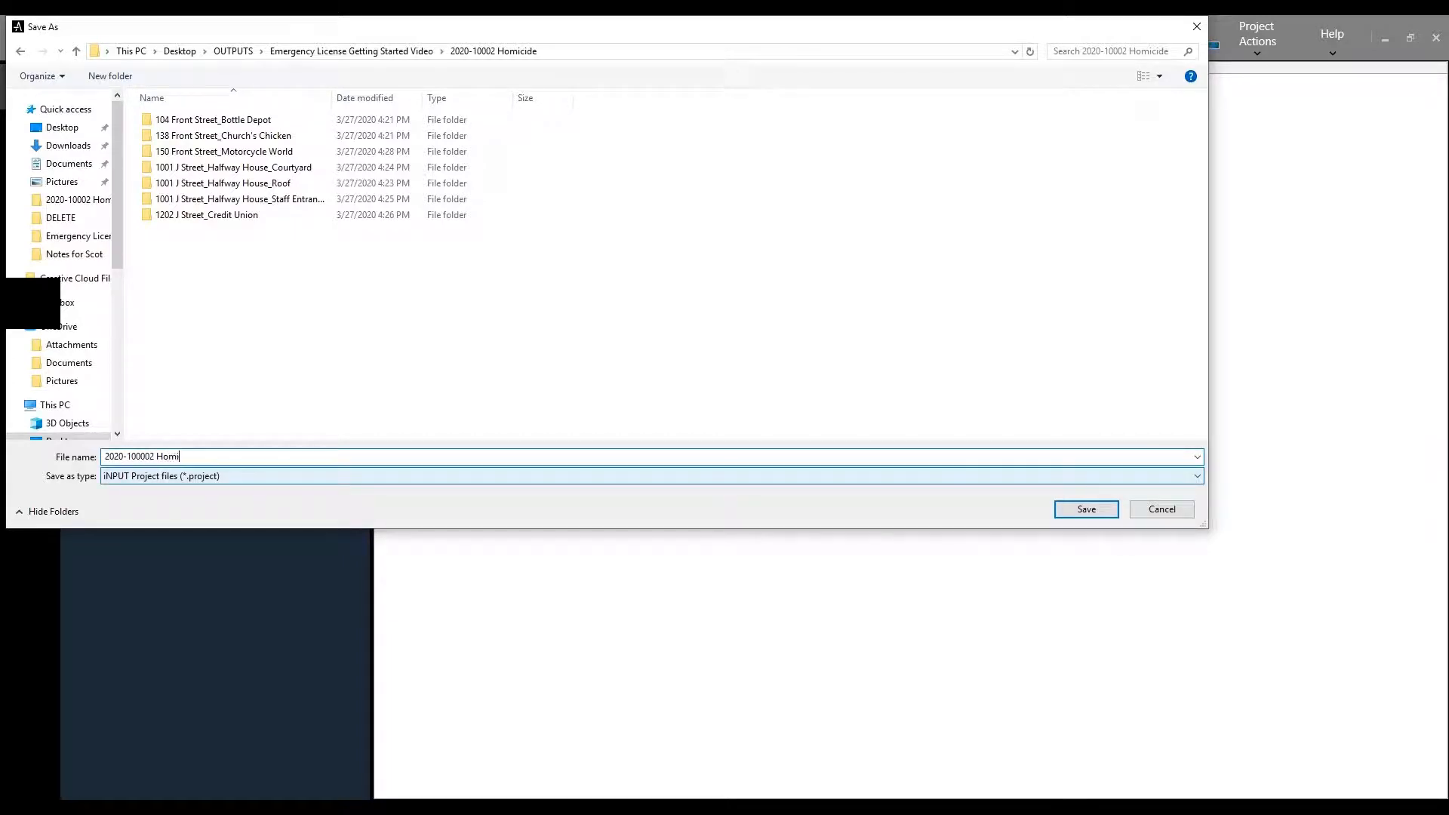
pyautogui.click(1093, 506)
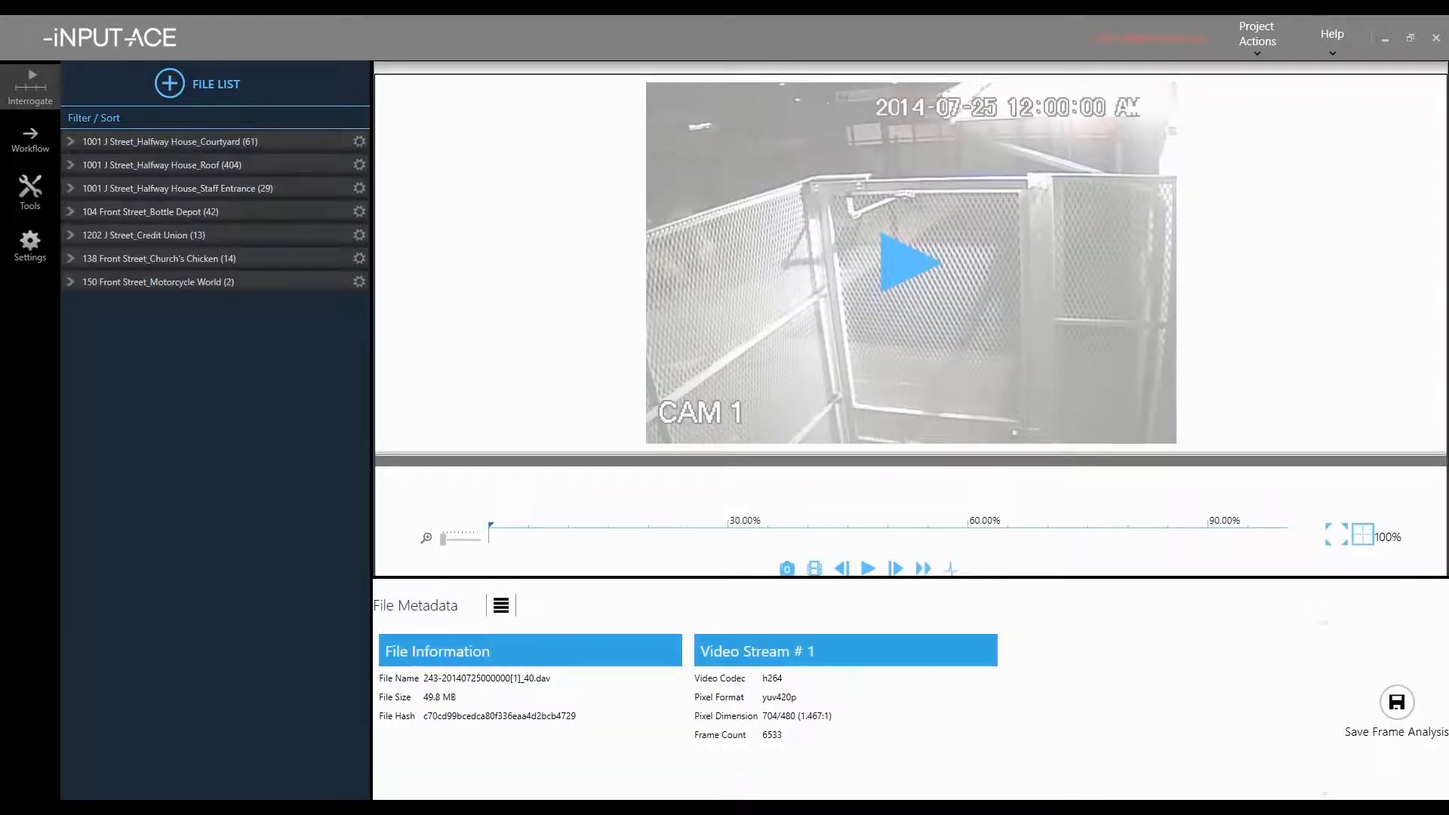
# - Load the first Staff Entrance Cam 3 clip, play it and pause at frame 6739 showing the suspect
pyautogui.moveTo(651, 528); pyautogui.dragTo(770, 524)
pyautogui.click(884, 274)
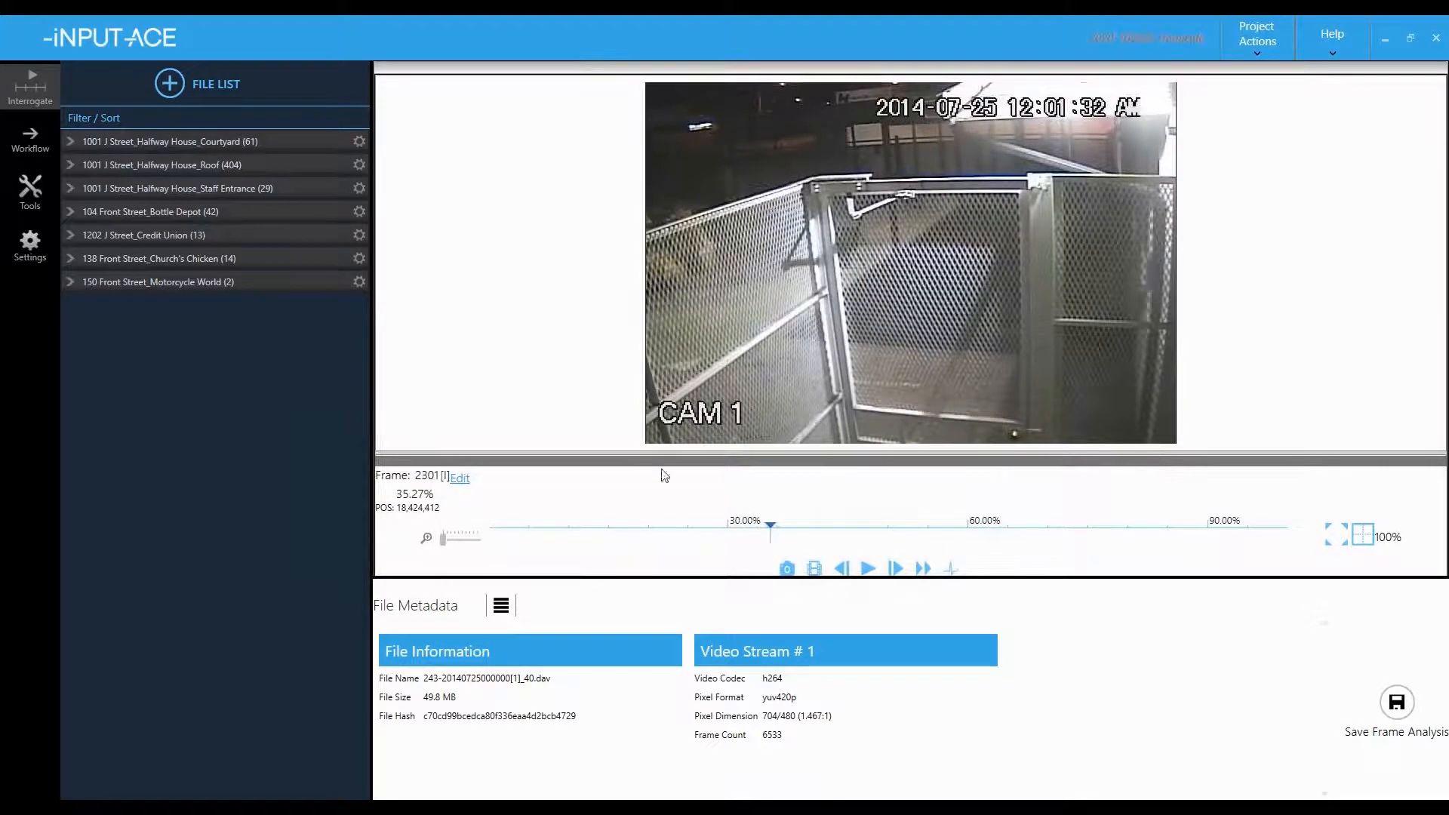
pyautogui.click(76, 188)
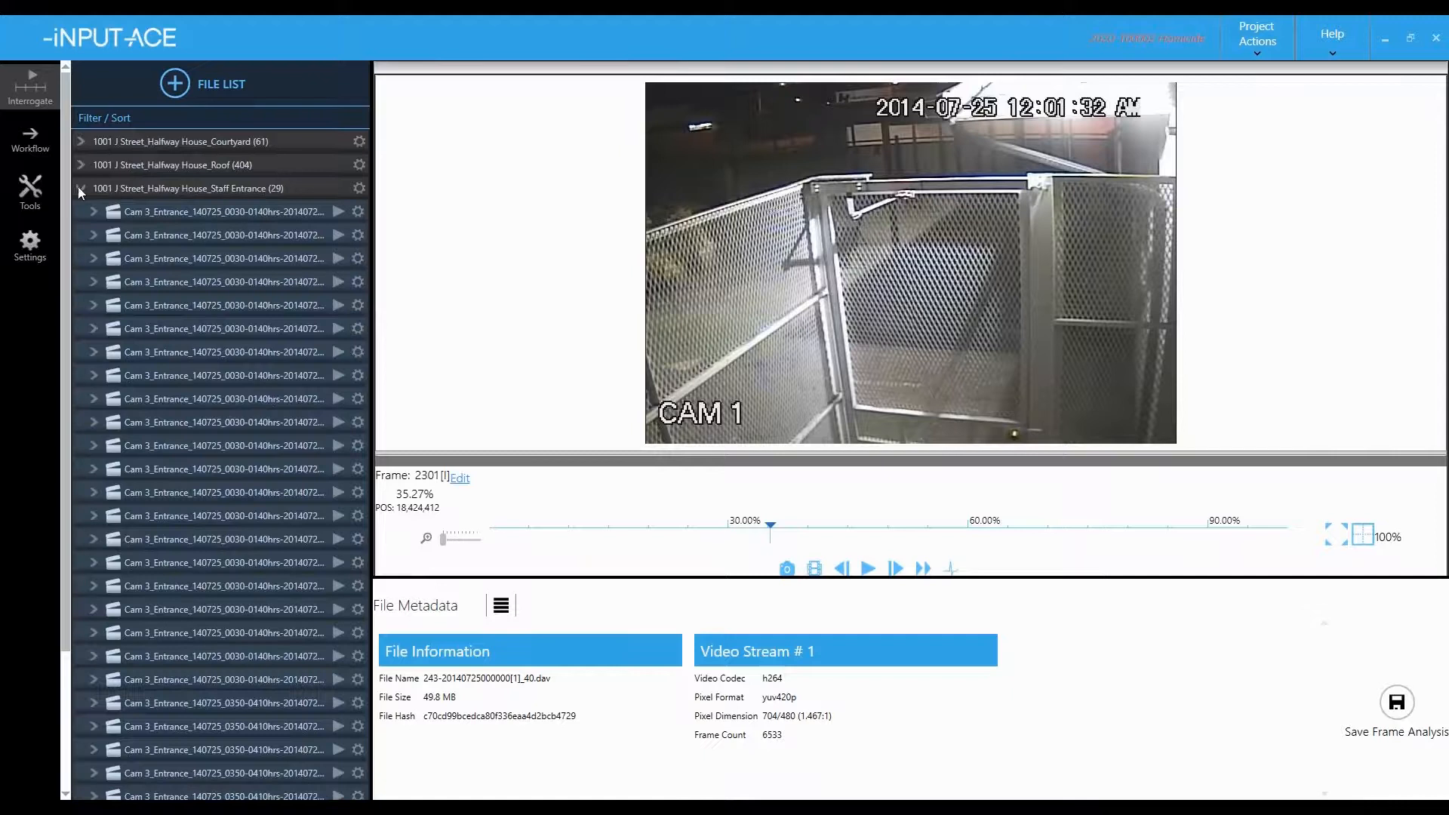
pyautogui.click(337, 216)
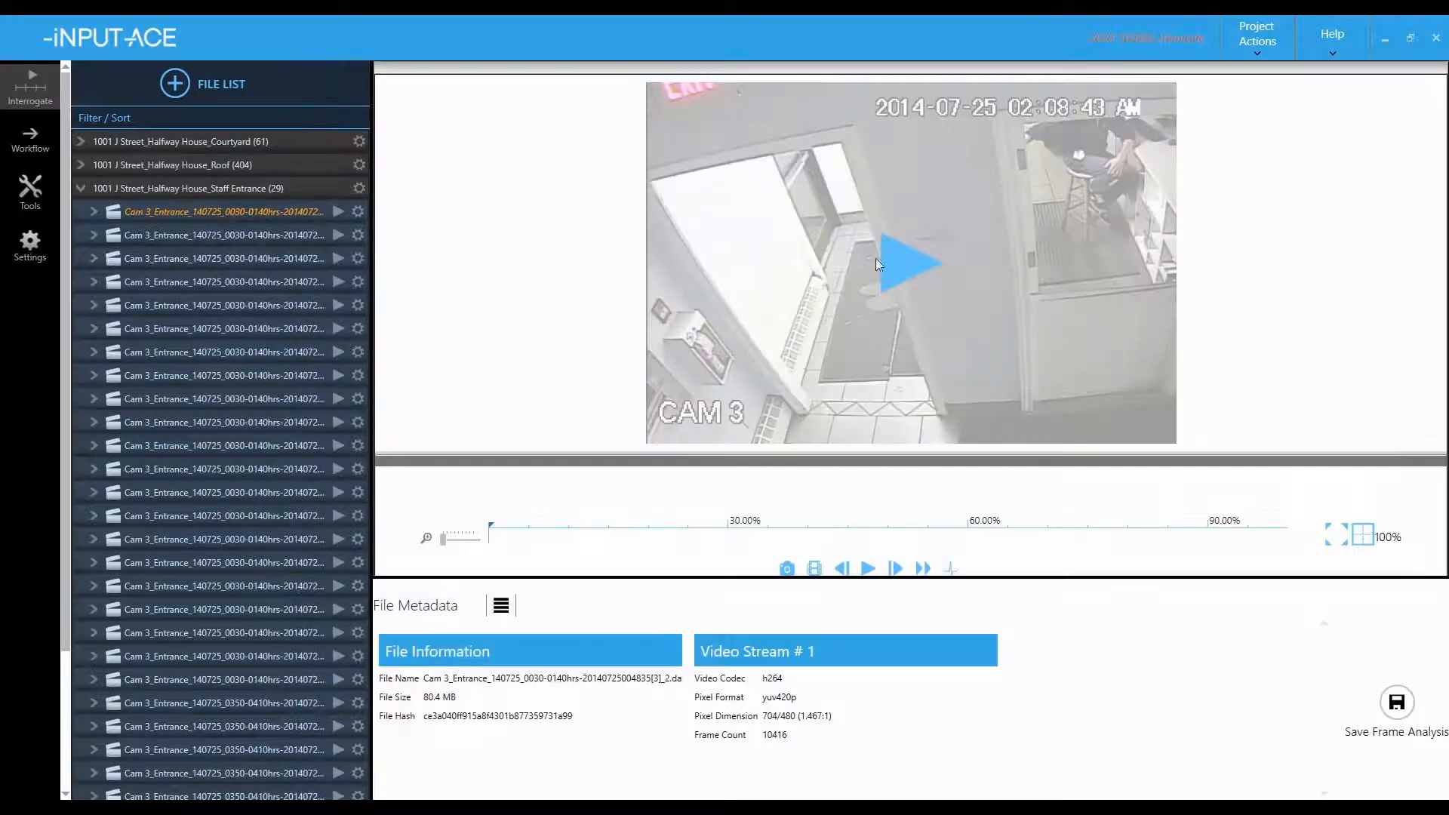
pyautogui.click(910, 265)
pyautogui.moveTo(764, 524); pyautogui.dragTo(988, 507)
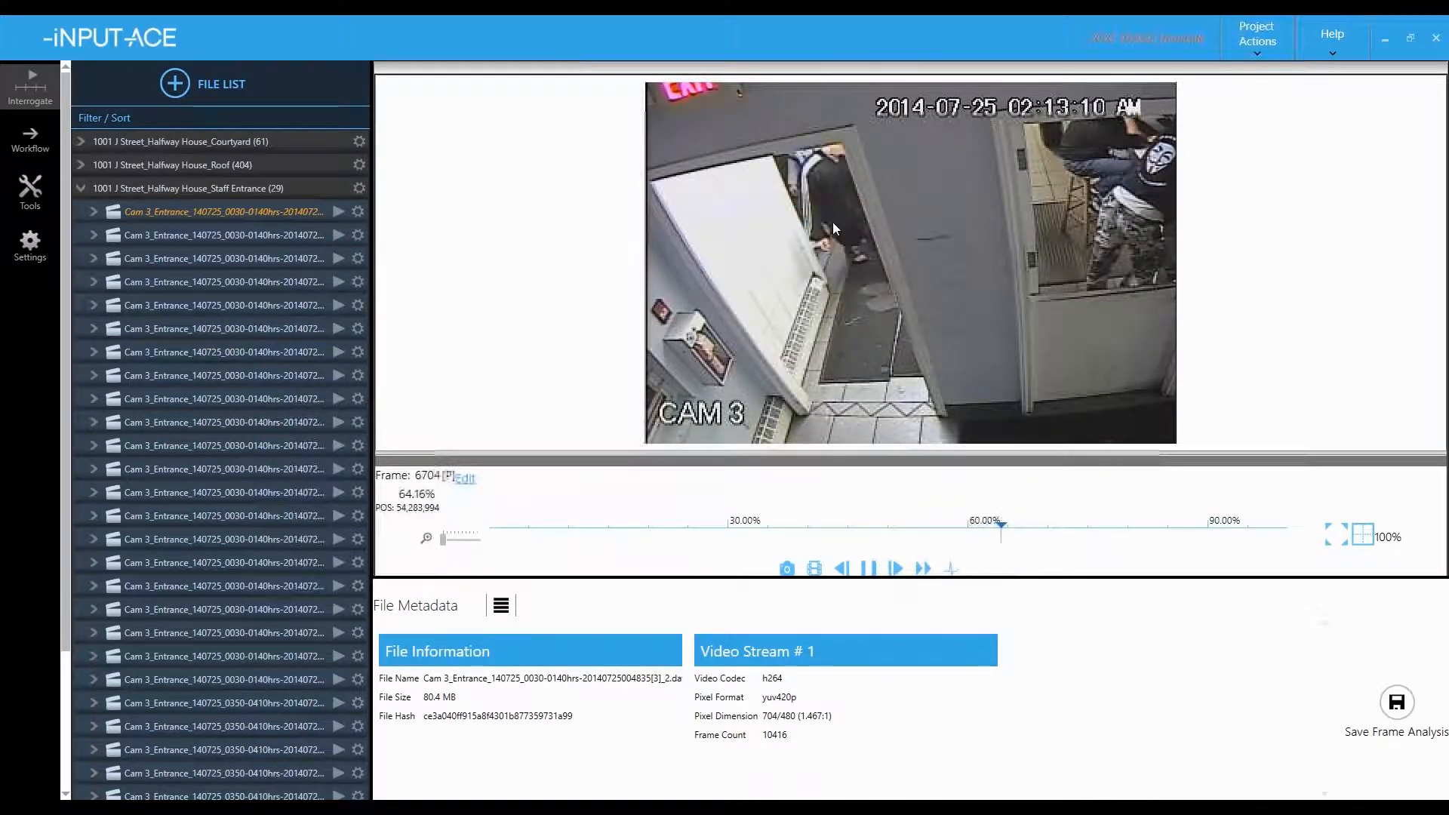
pyautogui.press('space')
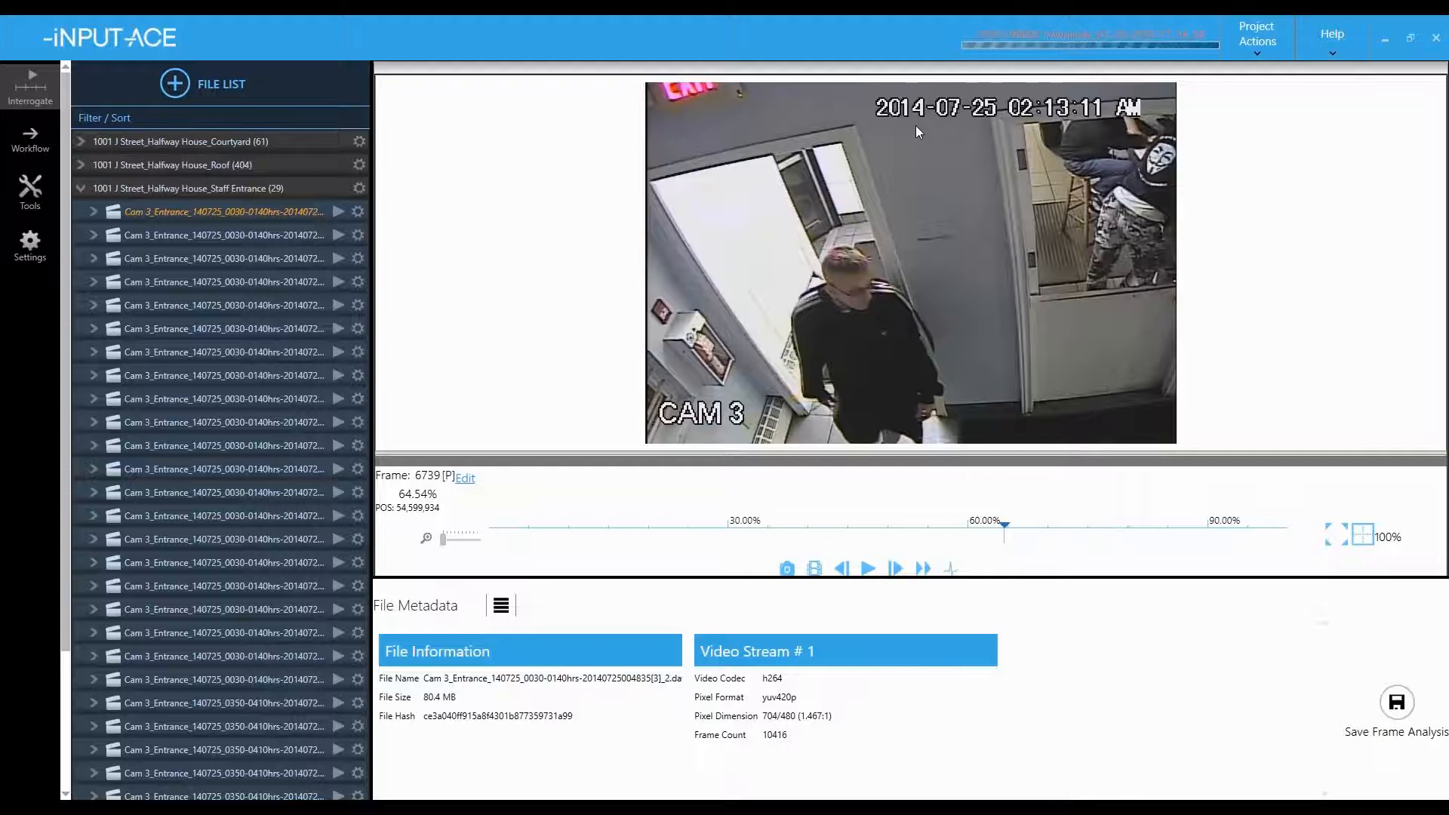
# - Tag frame 6739 with the real-world time 03/25/2020 03:13:09.000
pyautogui.click(466, 483)
pyautogui.click(469, 493)
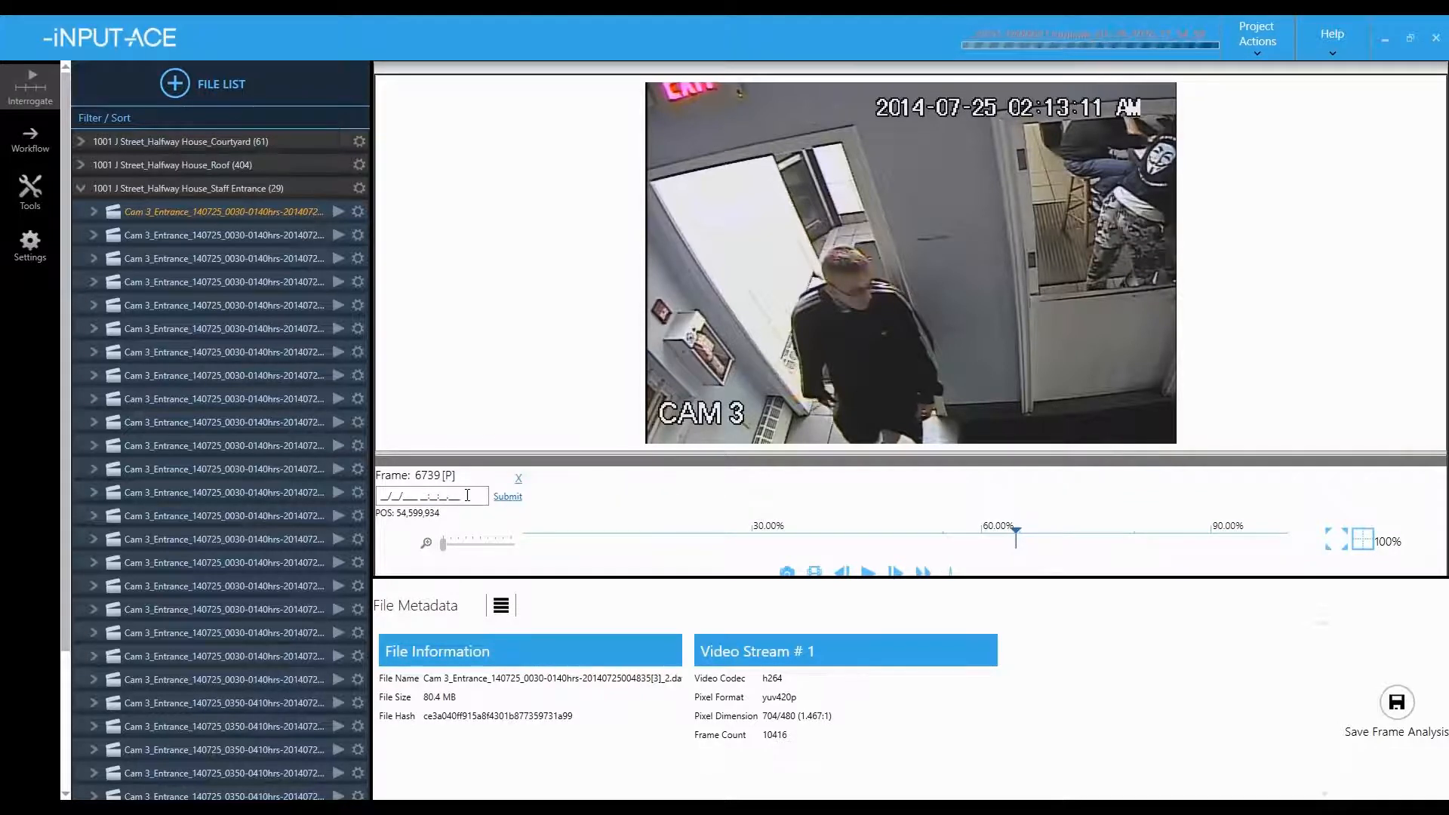
pyautogui.write('0')
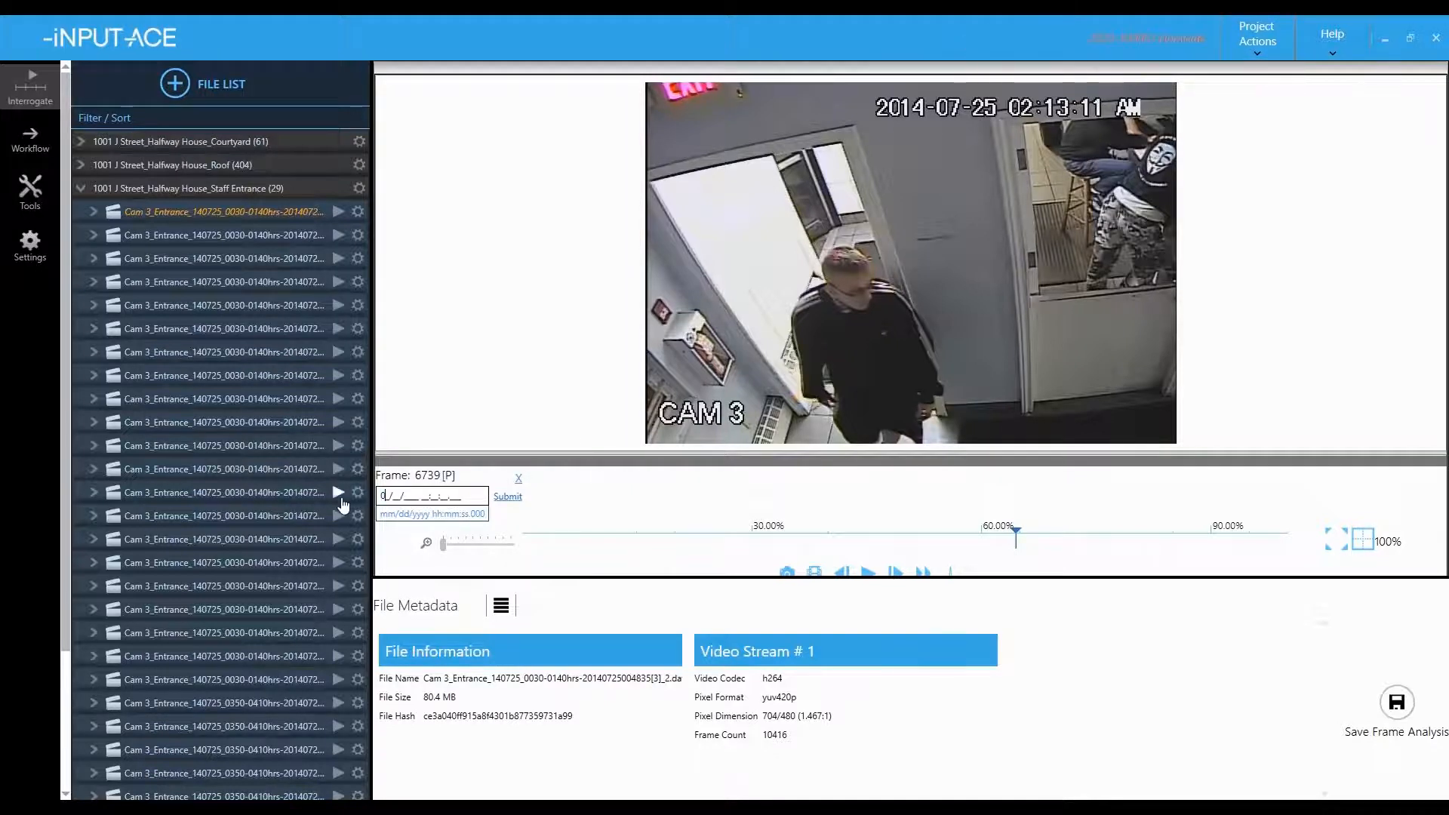
pyautogui.write('3/25/2020 03:13:09.000')
pyautogui.click(507, 498)
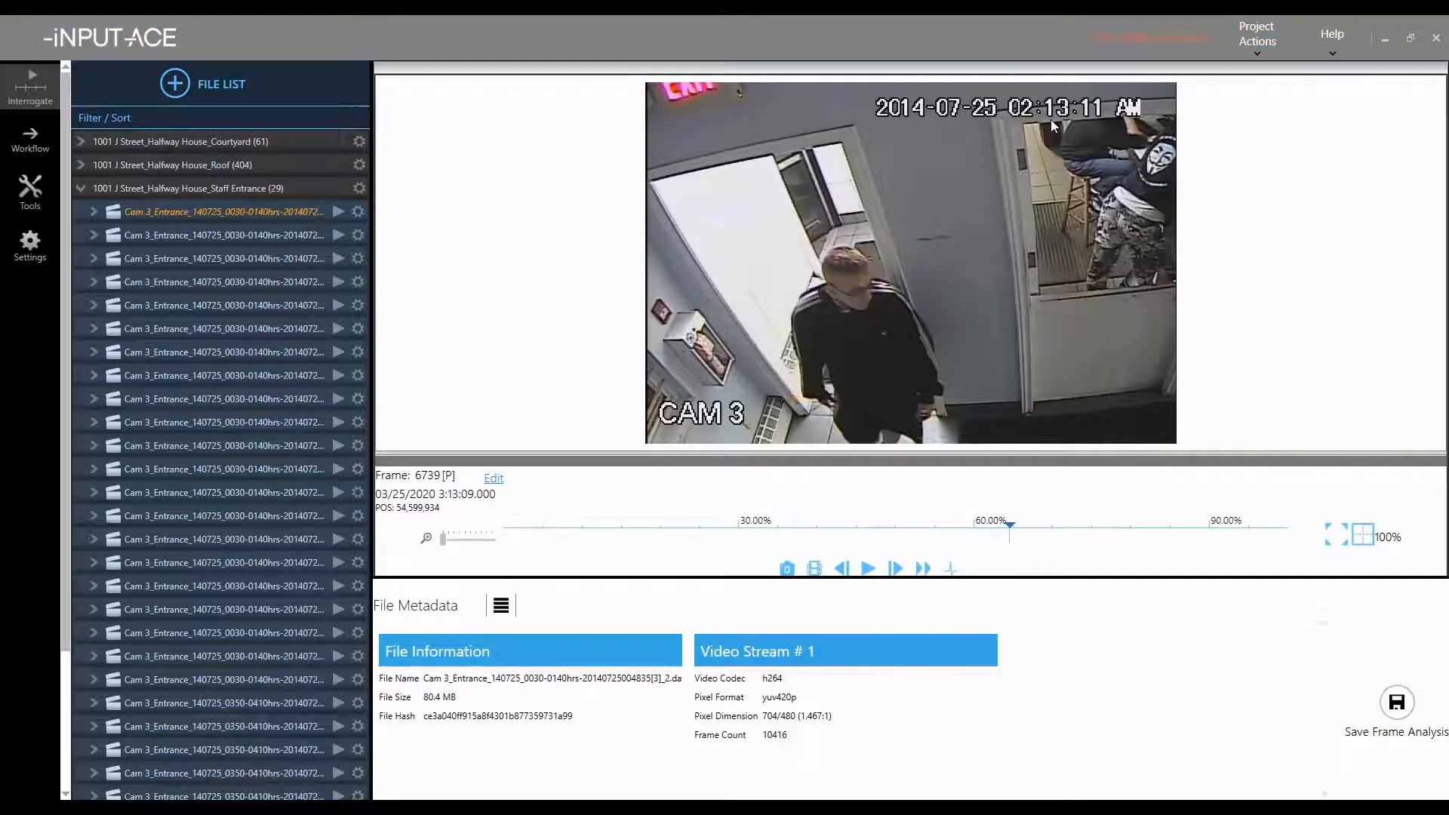
pyautogui.moveTo(1010, 529)
pyautogui.mouseDown()
pyautogui.moveTo(949, 533)
pyautogui.moveTo(1014, 532)
pyautogui.mouseUp()
# - Step frame by frame to frame 6752 showing the man's neck and start marking it with M
pyautogui.press('space')
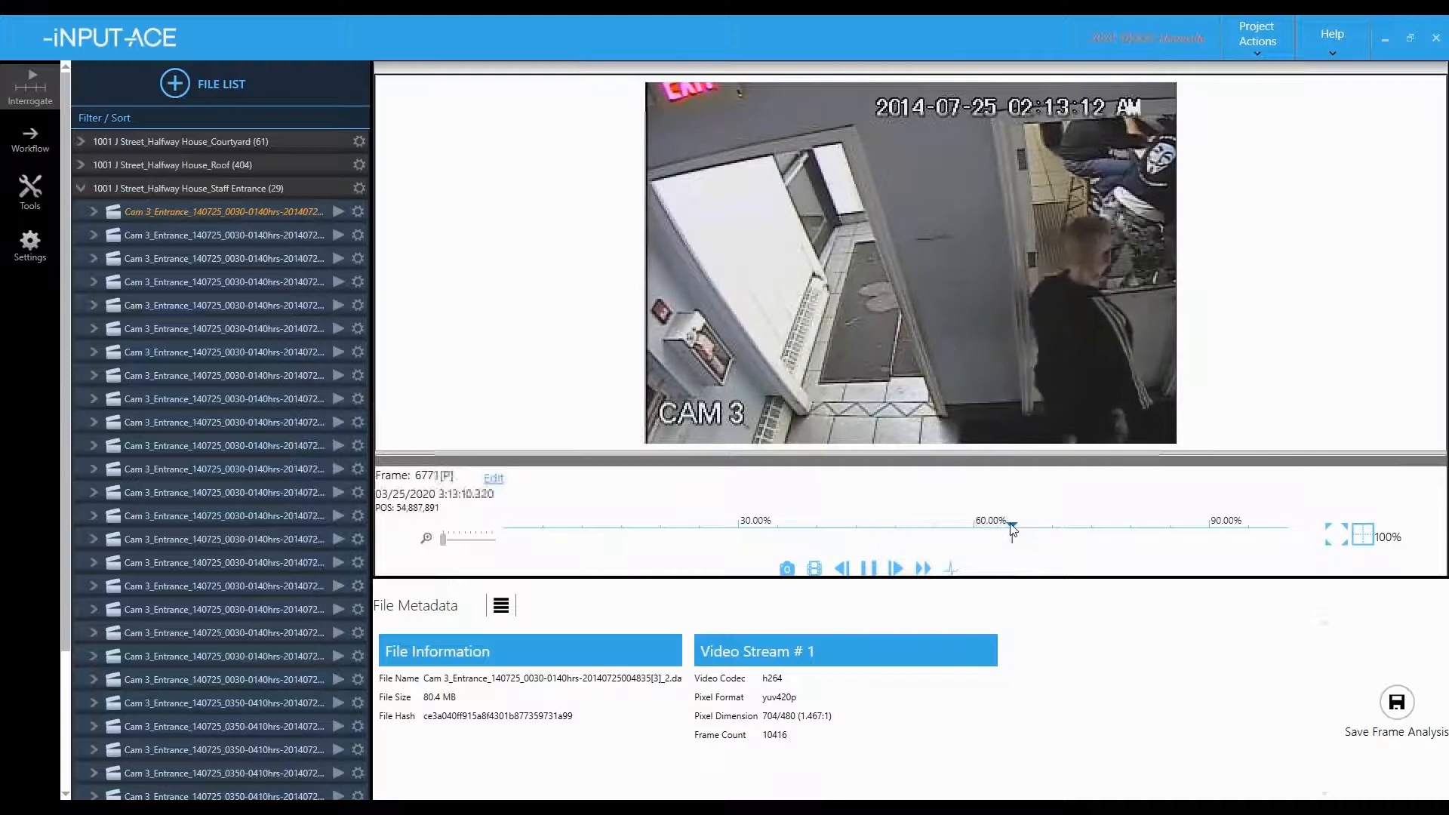
pyautogui.press('space')
pyautogui.press('Left')
pyautogui.press('Left')
pyautogui.press('Left')
pyautogui.press('Left')
pyautogui.press('Left')
pyautogui.press('Left')
pyautogui.press('Left')
pyautogui.press('Left')
pyautogui.press('Left')
pyautogui.press('Left')
pyautogui.press('Left')
pyautogui.press('Left')
pyautogui.press('Left')
pyautogui.press('Left')
pyautogui.press('Left')
pyautogui.press('Left')
pyautogui.press('Left')
pyautogui.press('Left')
pyautogui.press('Left')
pyautogui.press('Left')
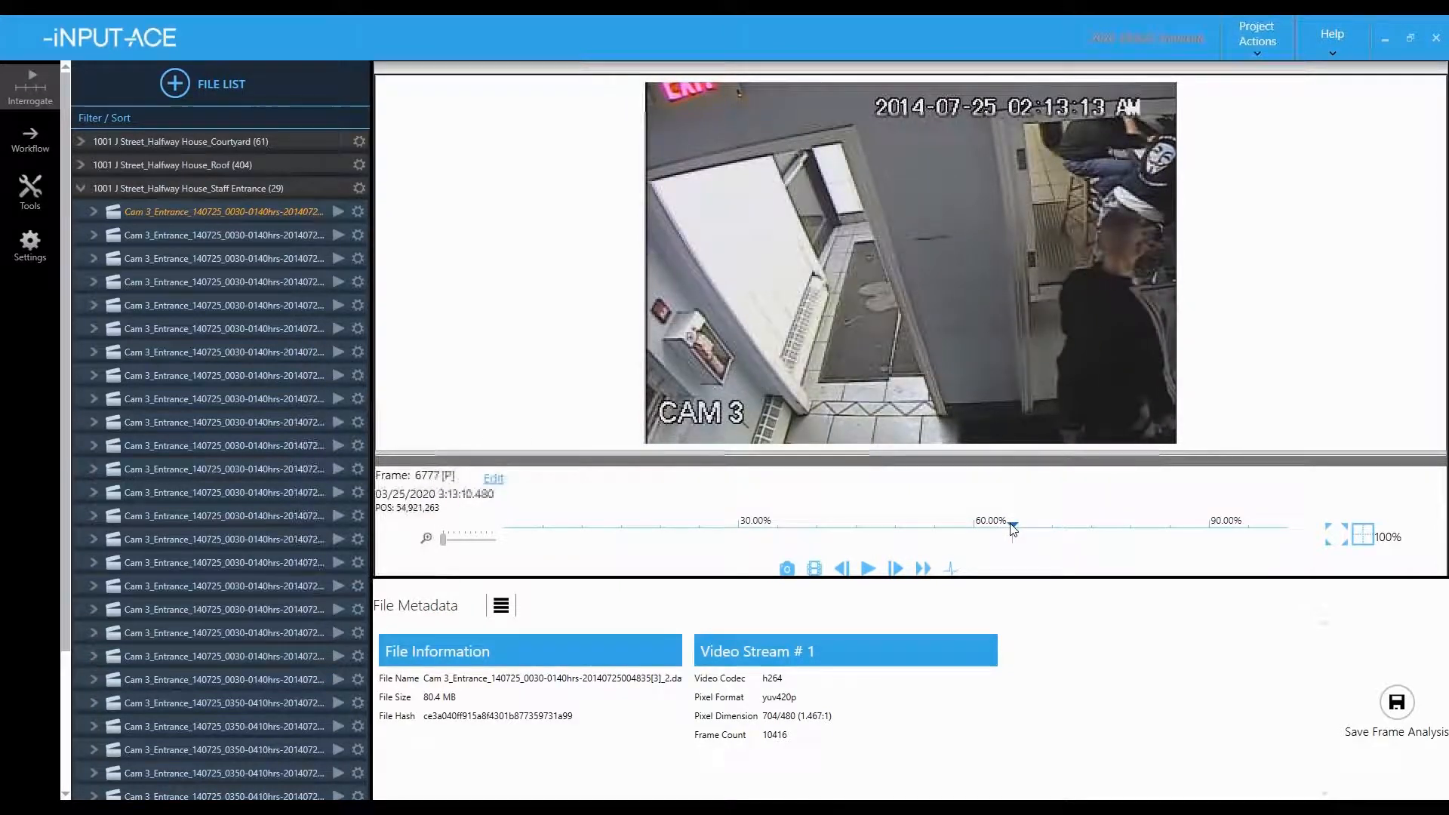
pyautogui.press('Left')
pyautogui.press('Left')
pyautogui.press('Left')
pyautogui.press('Left')
pyautogui.press('Left')
pyautogui.press('Left')
pyautogui.press('Left')
pyautogui.press('Left')
pyautogui.press('Left')
pyautogui.press('Left')
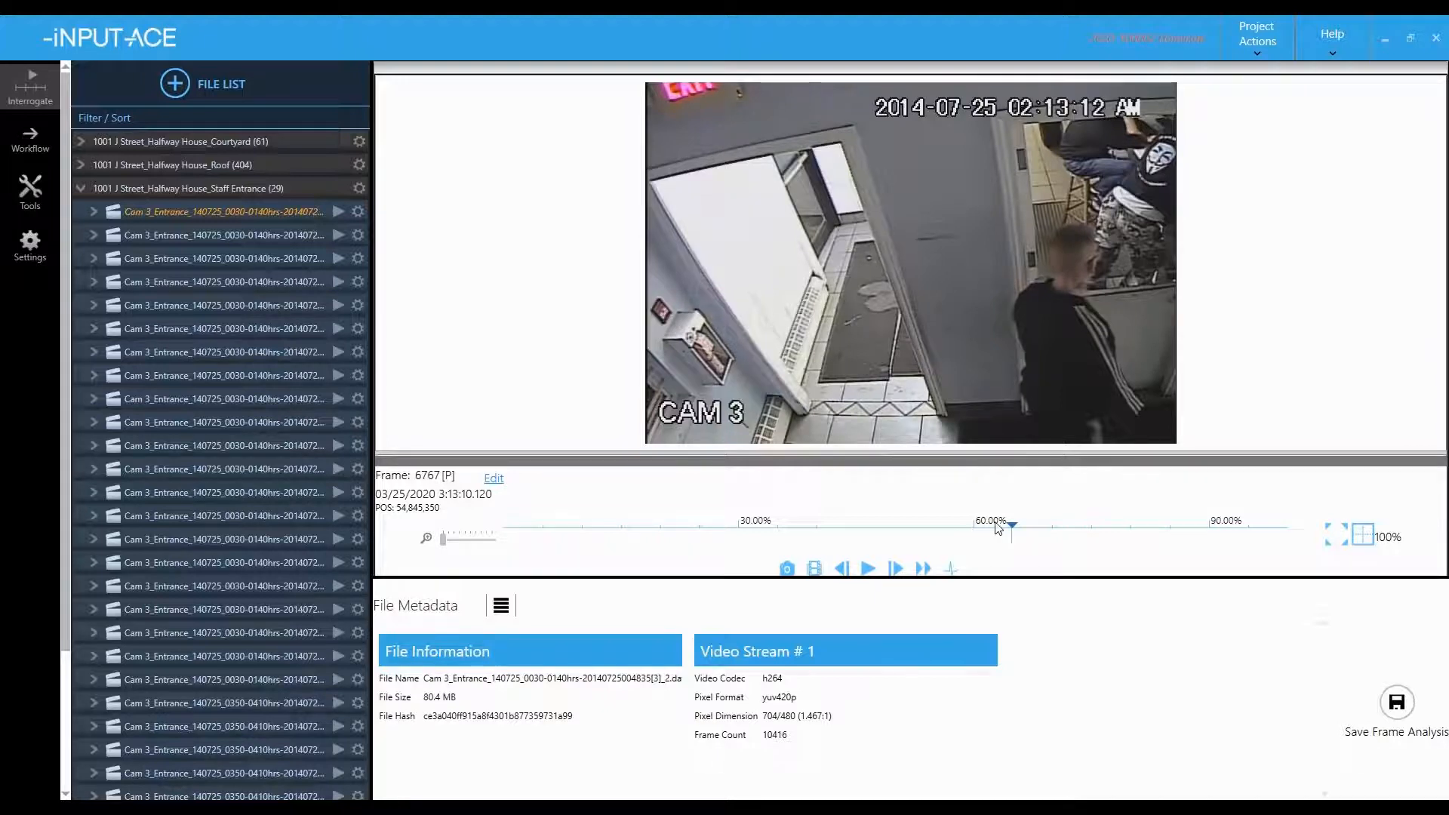
pyautogui.press('Left')
pyautogui.press('Left')
pyautogui.press('Left')
pyautogui.press('Left')
pyautogui.press('Left')
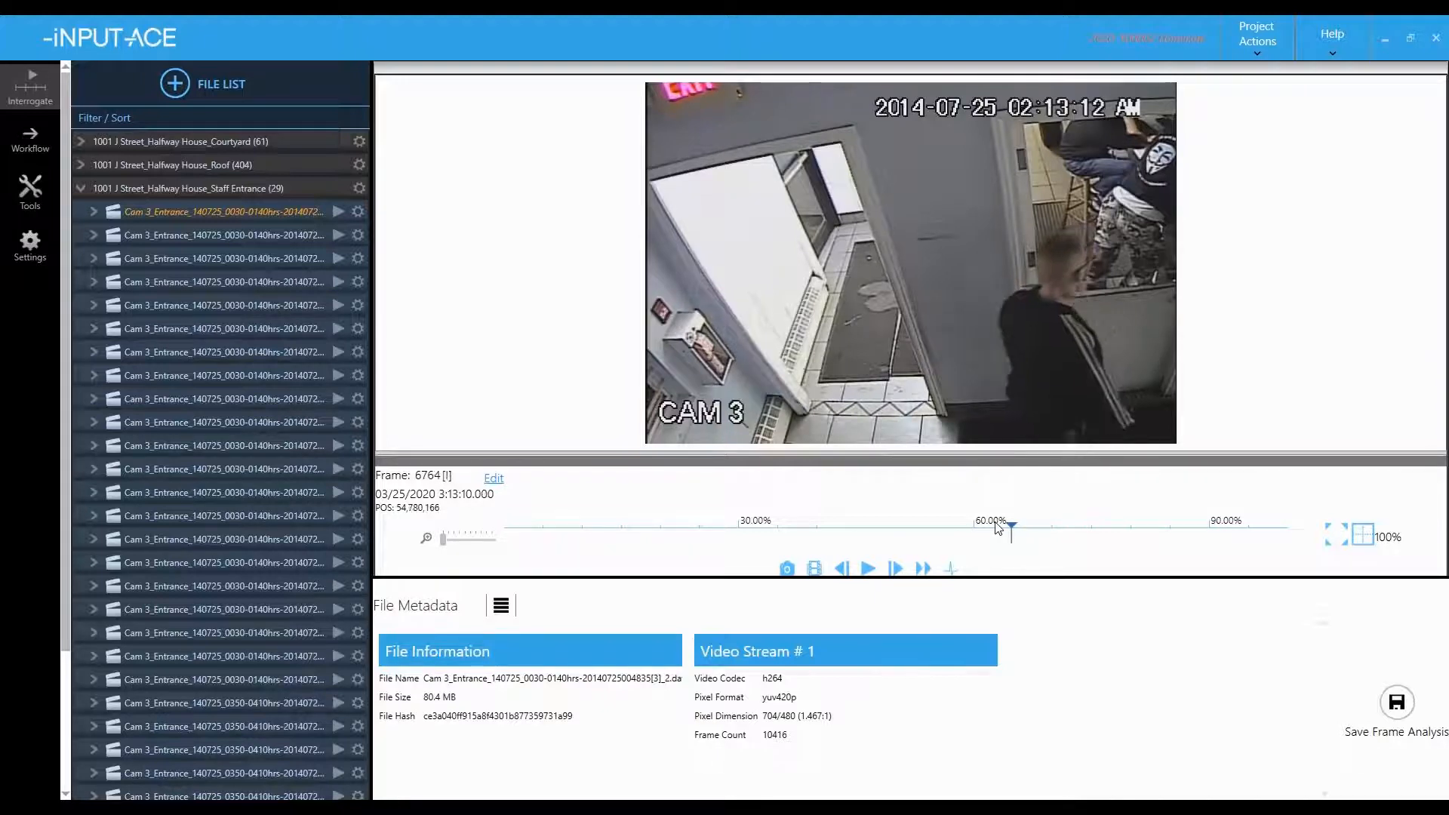
pyautogui.press('Right')
pyautogui.press('Right')
pyautogui.press('Right')
pyautogui.press('Right')
pyautogui.press('Right')
pyautogui.press('Right')
pyautogui.press('Right')
pyautogui.press('Right')
pyautogui.press('Right')
pyautogui.press('Right')
pyautogui.press('Right')
pyautogui.press('Right')
pyautogui.press('Right')
pyautogui.press('Right')
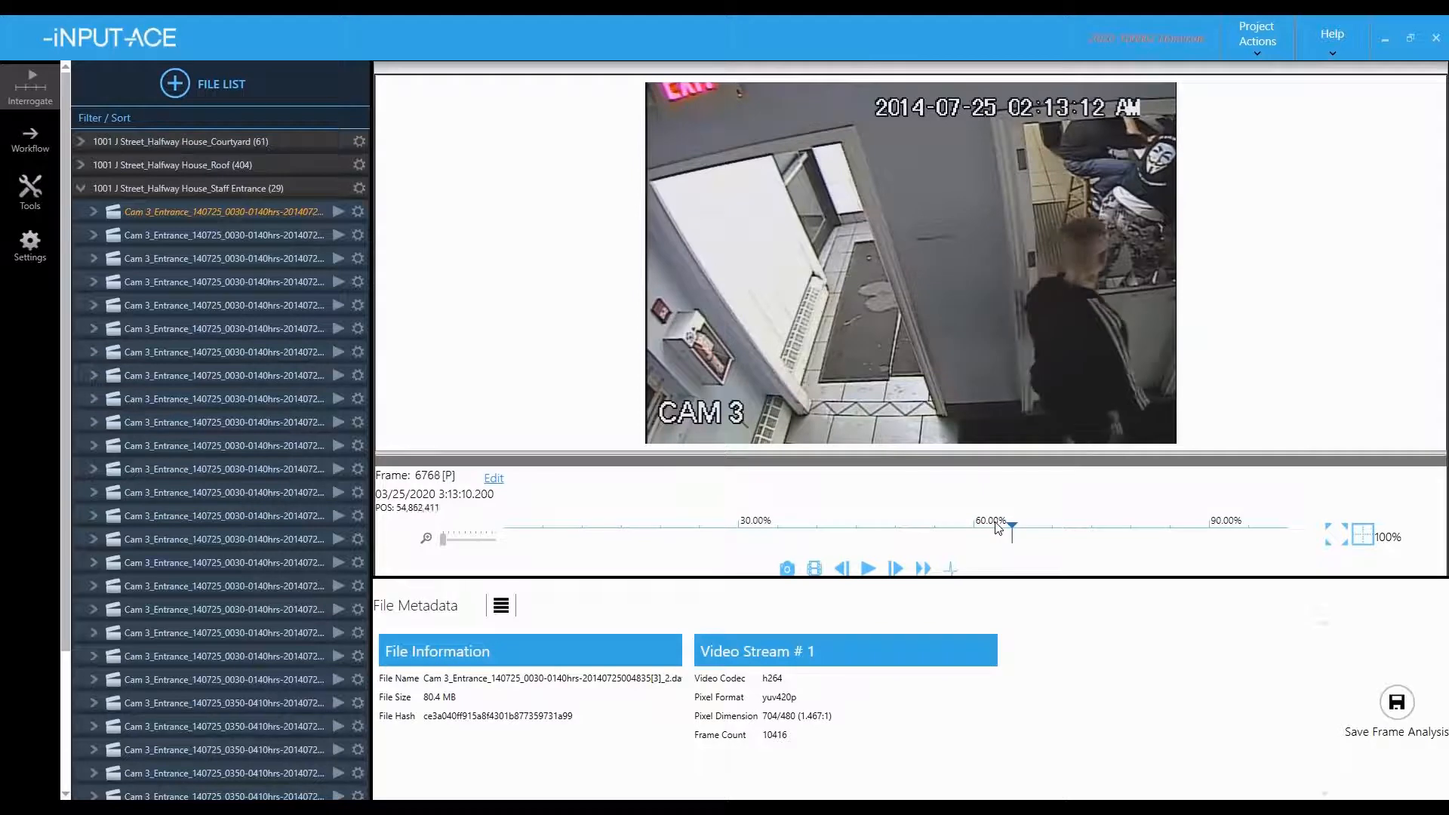
pyautogui.press('Left')
pyautogui.press('Left')
pyautogui.press('Left')
pyautogui.press('Left')
pyautogui.press('Left')
pyautogui.press('Left')
pyautogui.press('Left')
pyautogui.press('Left')
pyautogui.press('Left')
pyautogui.press('Left')
pyautogui.press('Left')
pyautogui.press('Left')
pyautogui.press('Left')
pyautogui.press('Left')
pyautogui.press('Left')
pyautogui.press('Left')
pyautogui.press('Left')
pyautogui.press('Left')
pyautogui.press('Left')
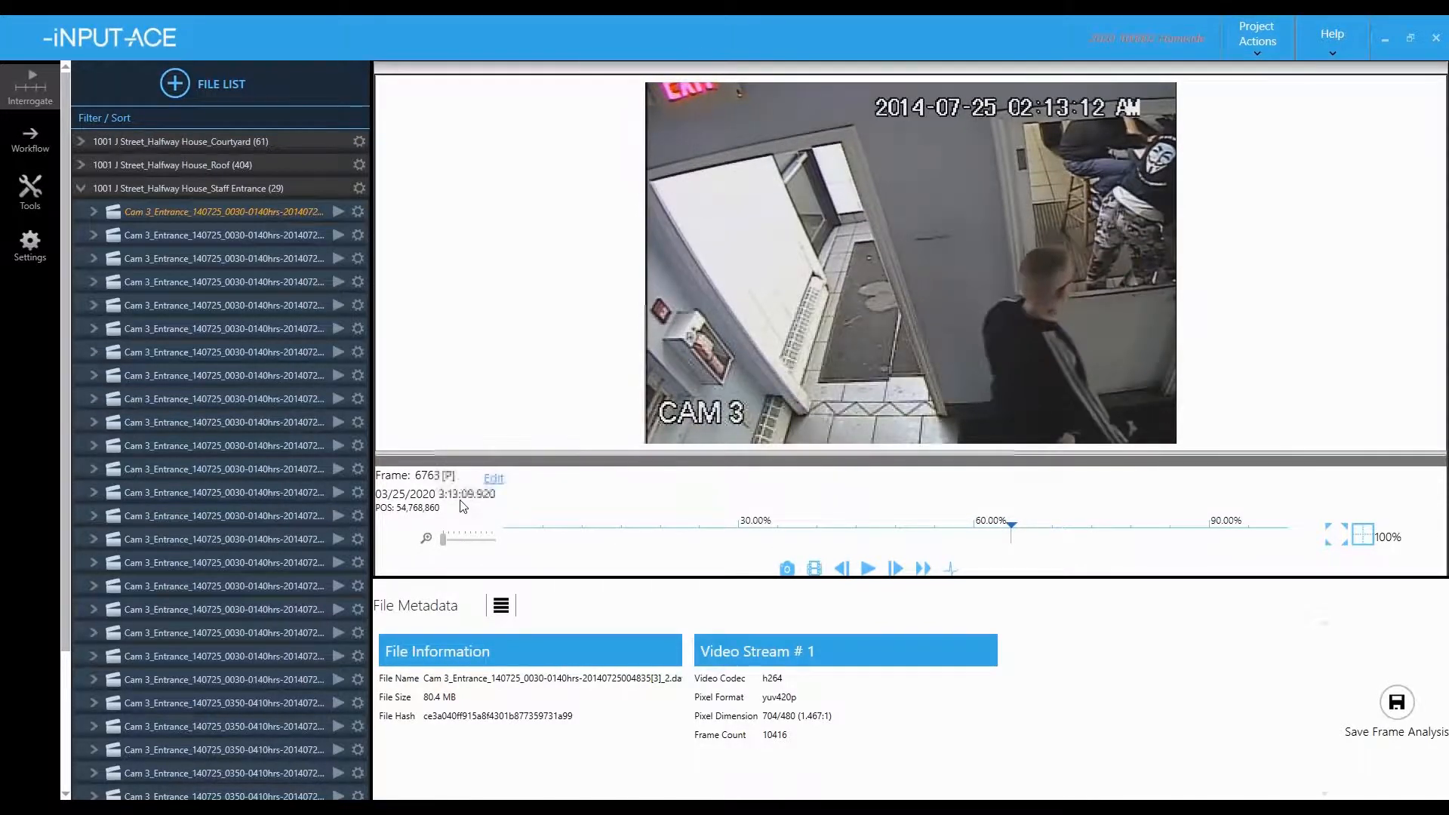
pyautogui.press('Left')
pyautogui.press('Left')
pyautogui.press('Left')
pyautogui.press('Left')
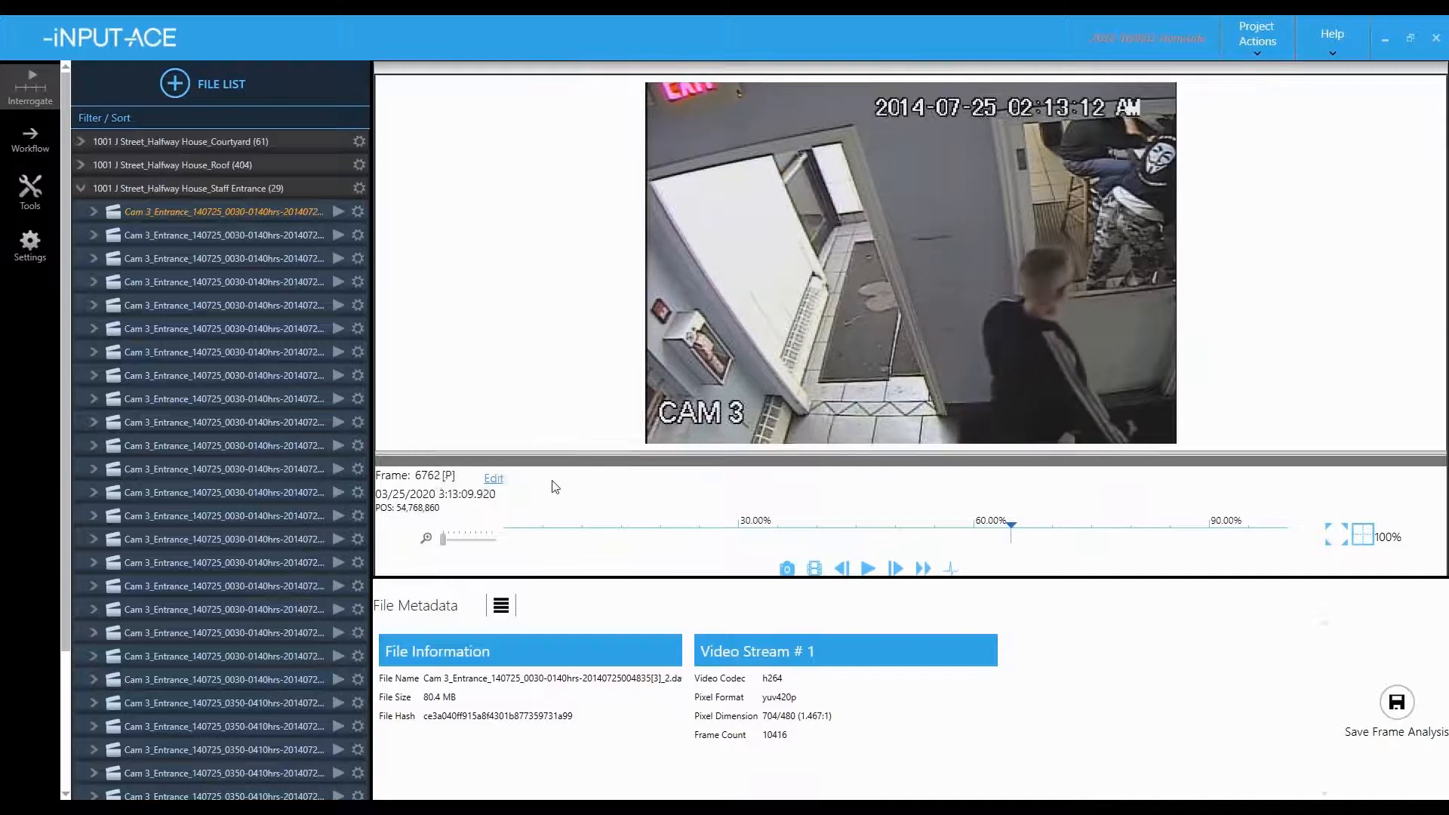
pyautogui.press('Left')
pyautogui.press('Left')
pyautogui.press('Left')
pyautogui.press('Left')
pyautogui.press('Left')
pyautogui.press('Left')
pyautogui.press('Left')
pyautogui.press('Left')
pyautogui.press('Right')
pyautogui.press('Right')
pyautogui.press('Right')
pyautogui.press('Right')
pyautogui.press('Right')
pyautogui.press('Right')
pyautogui.press('Right')
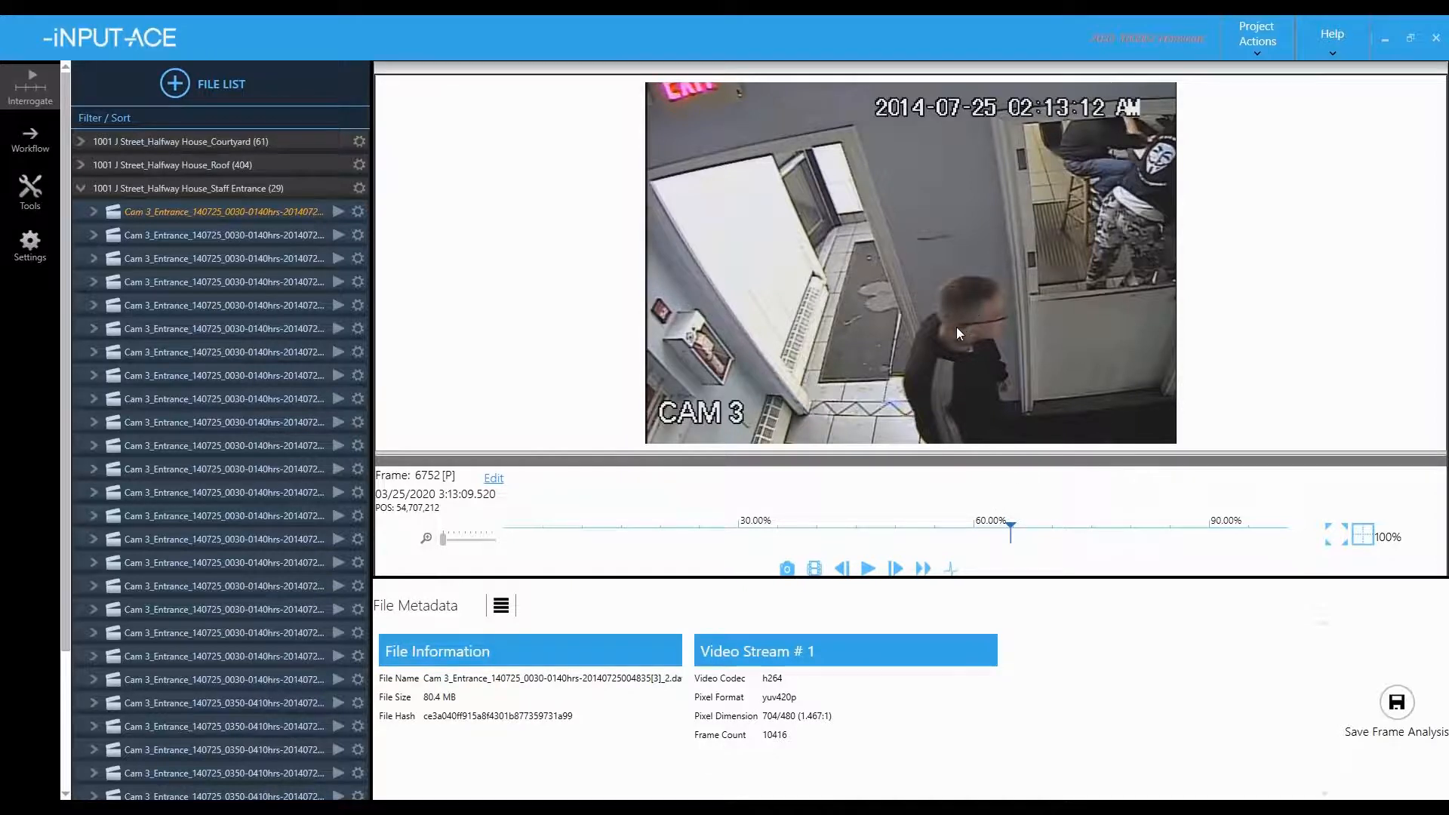
pyautogui.press('m')
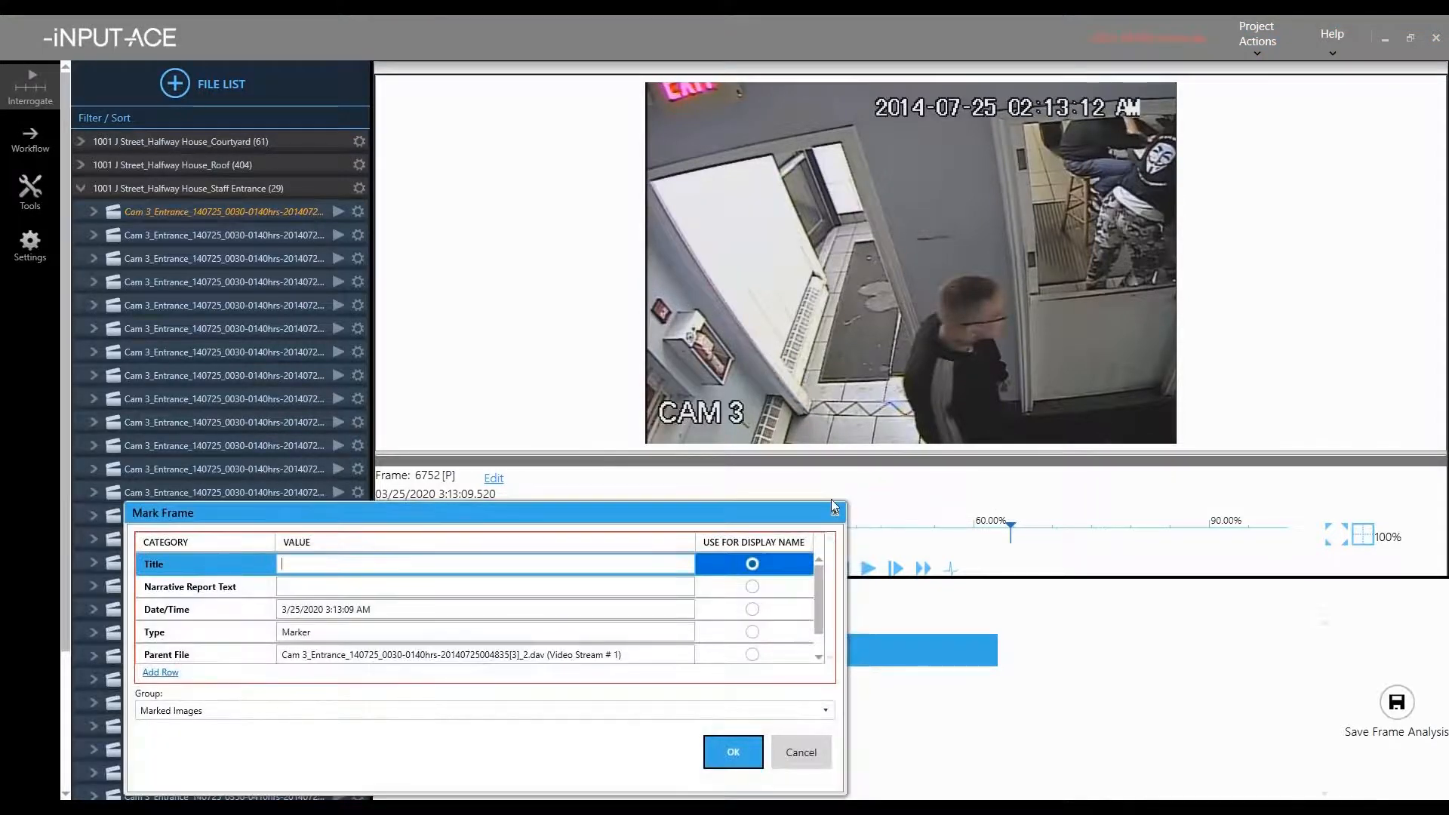
# - Title the frame 6752 mark 'Tattoo on neck', add a 'Gang' detail row, and save it
pyautogui.moveTo(686, 527); pyautogui.dragTo(663, 116)
pyautogui.click(279, 163)
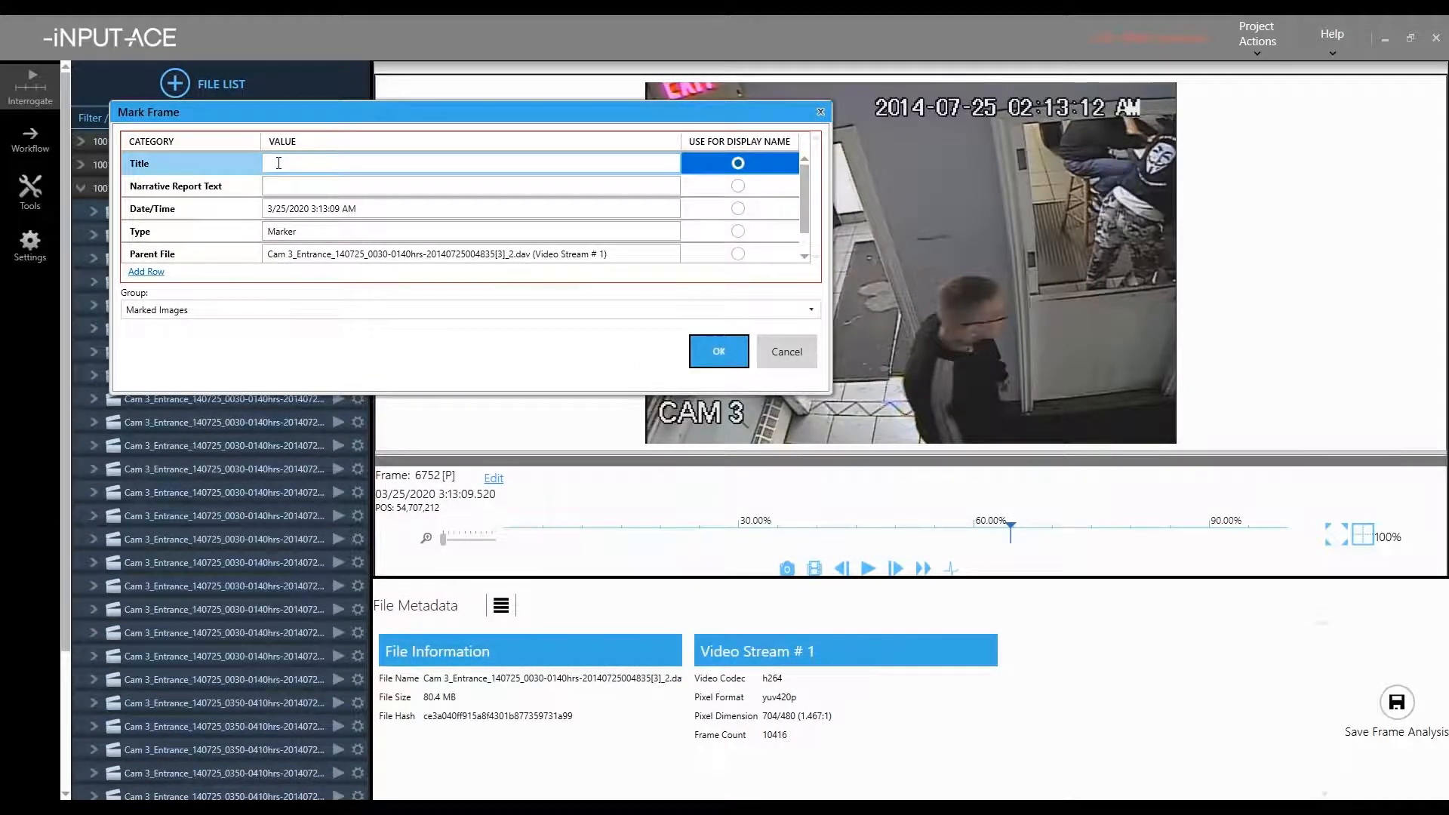
pyautogui.write('Tatt')
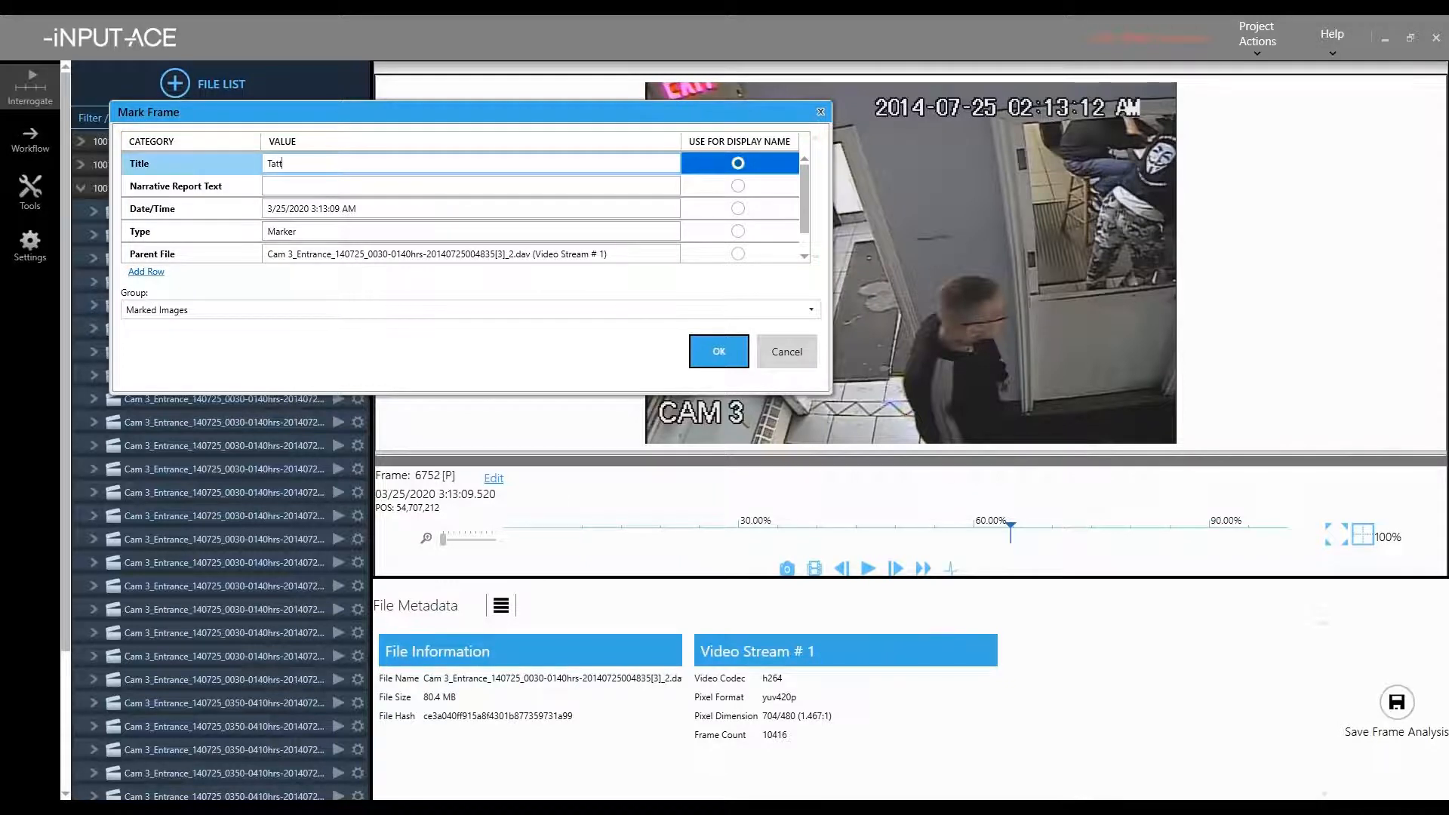
pyautogui.write('oo on neck')
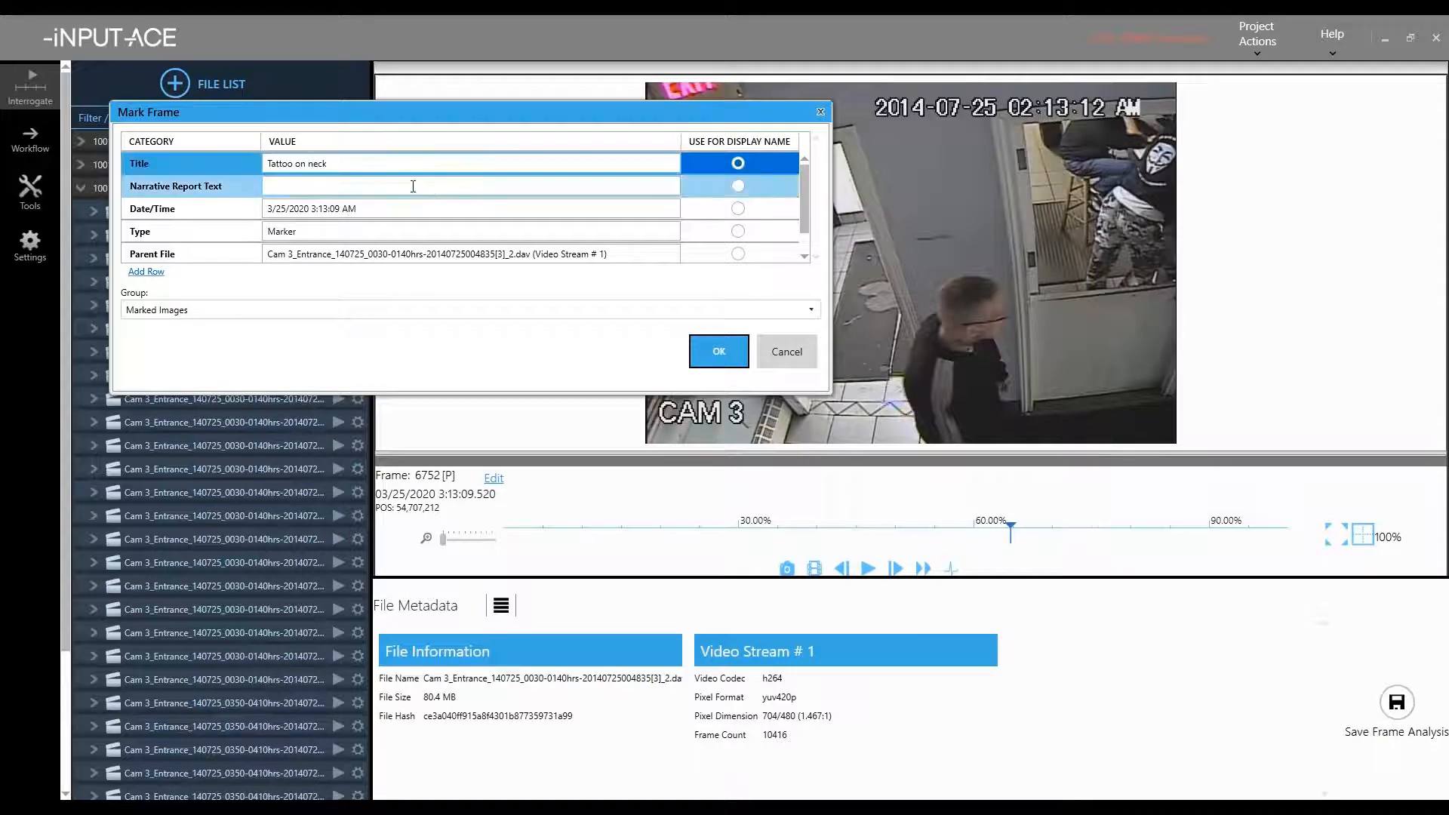
pyautogui.click(151, 273)
pyautogui.click(249, 231)
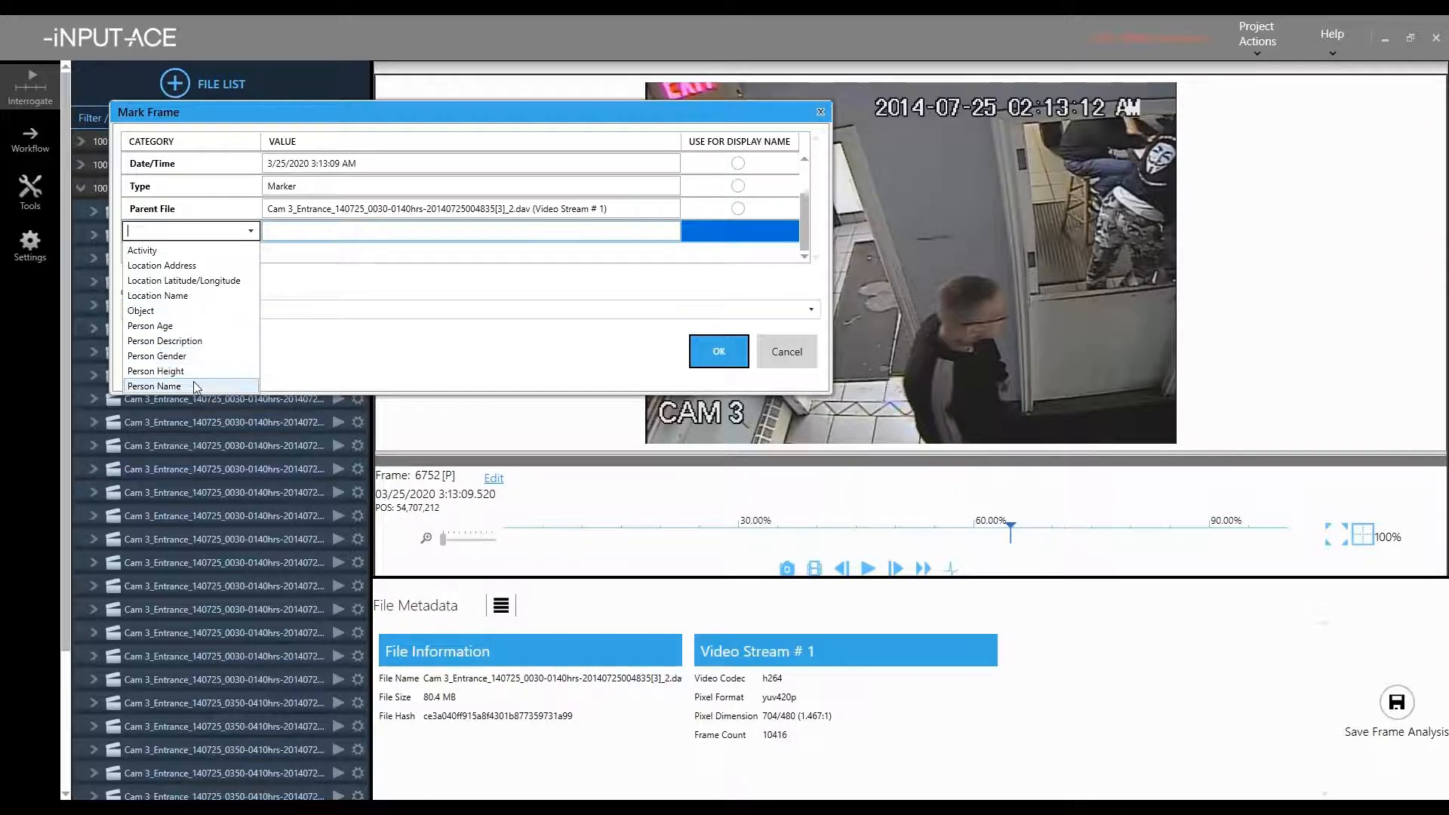
pyautogui.click(255, 232)
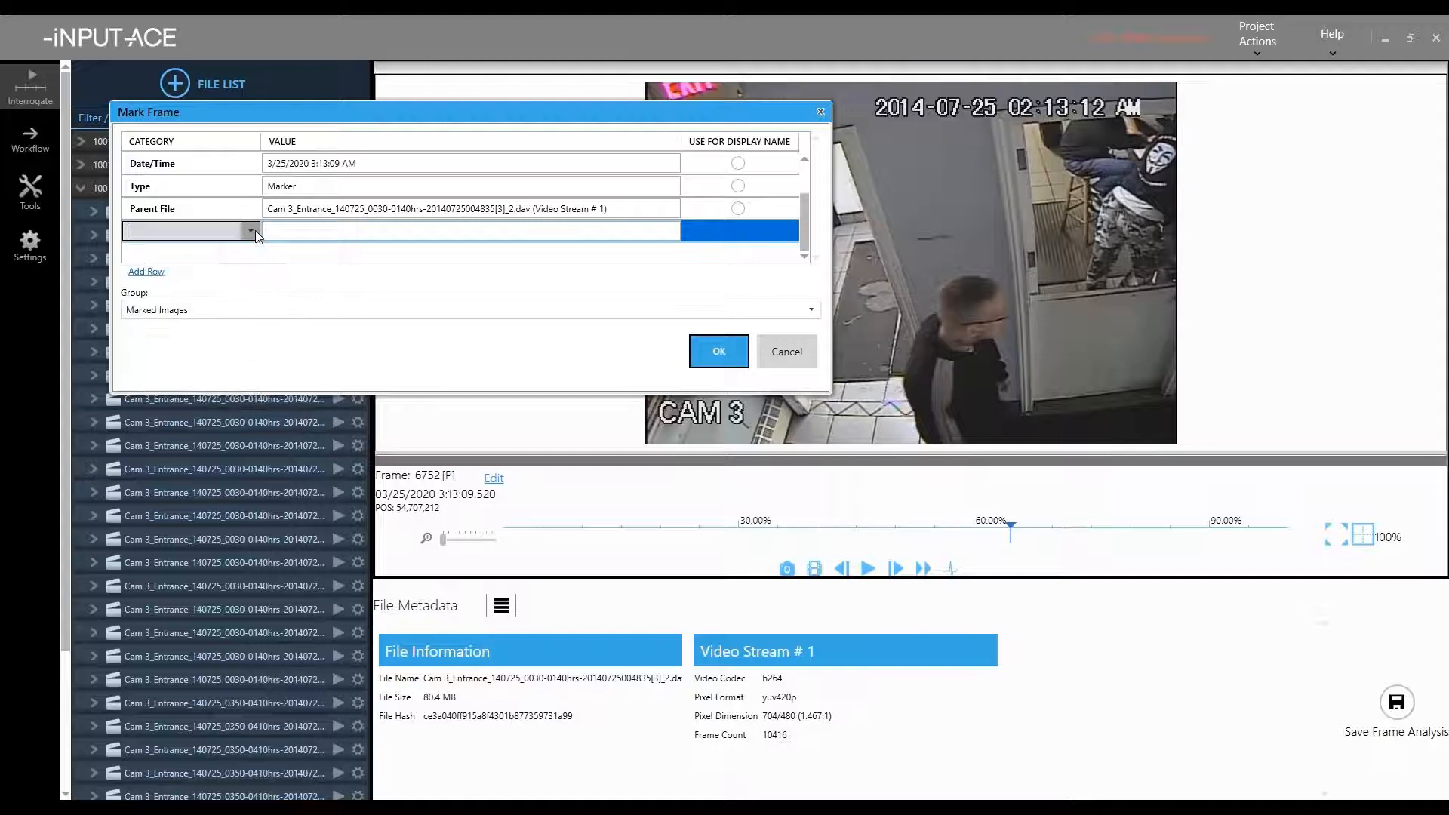
pyautogui.click(159, 272)
pyautogui.write('Gang')
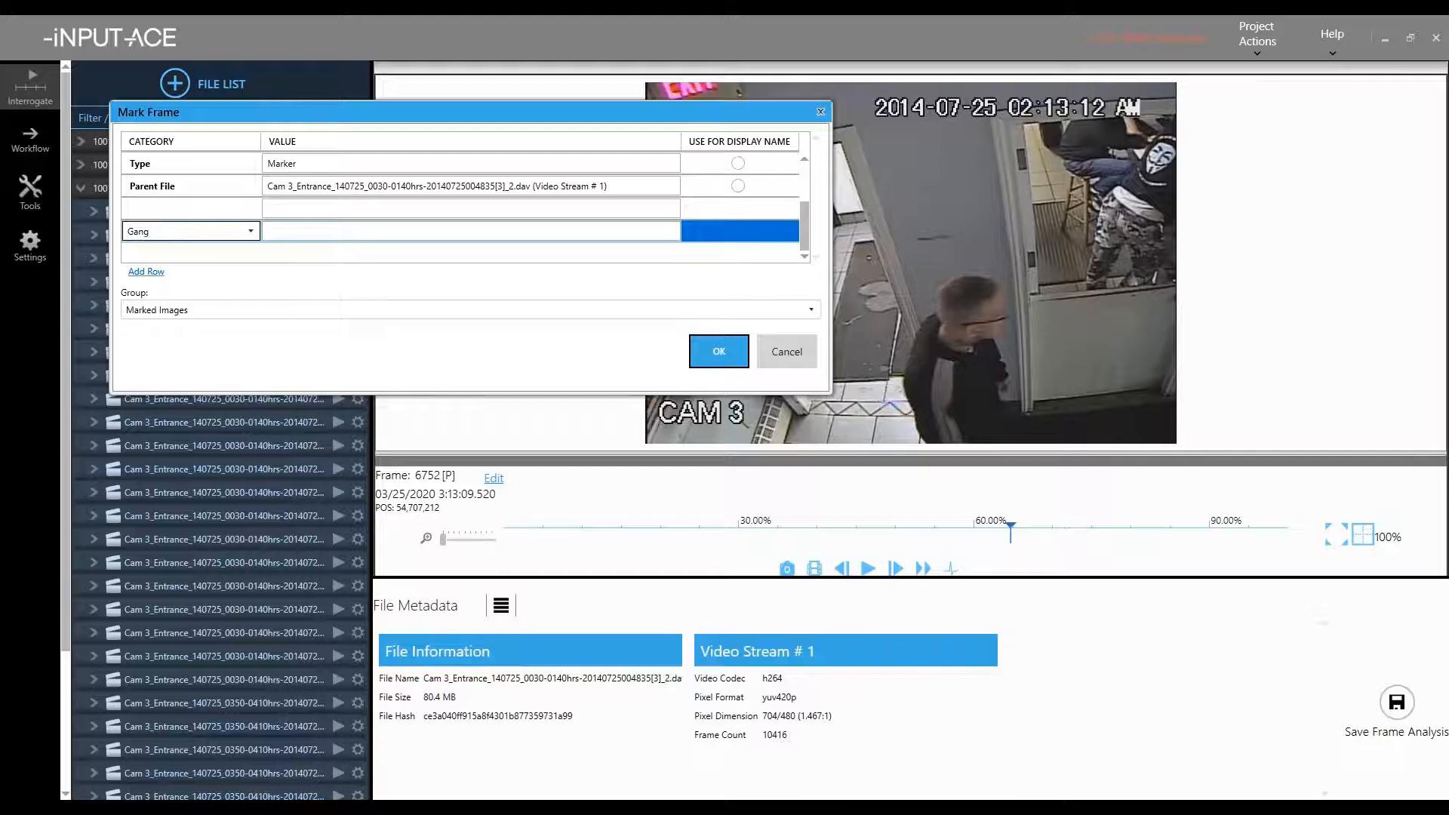
pyautogui.click(715, 361)
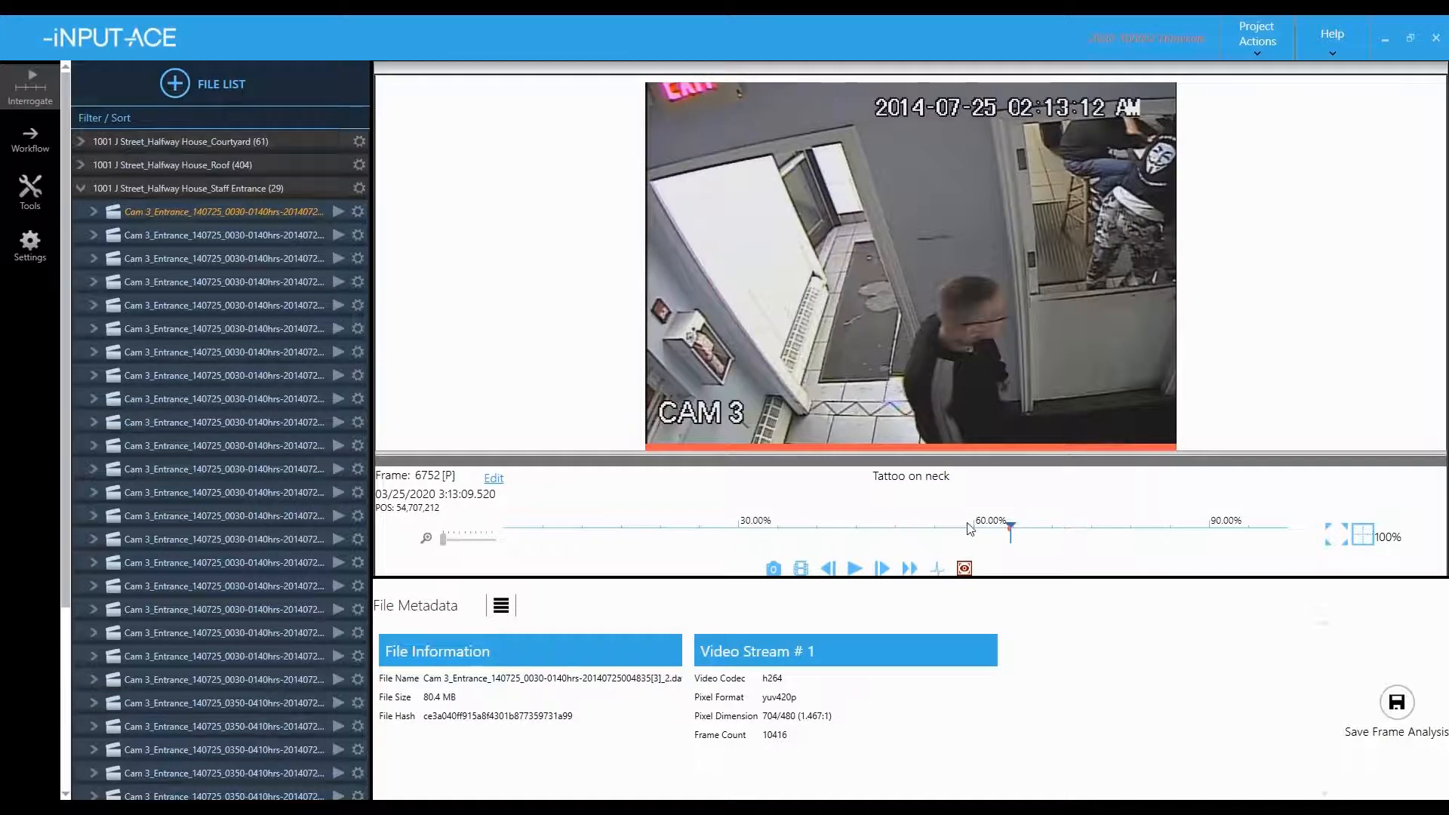
pyautogui.press('Right')
pyautogui.press('Right')
pyautogui.press('Right')
pyautogui.press('Right')
pyautogui.press('Right')
pyautogui.press('Right')
pyautogui.press('Right')
pyautogui.press('Right')
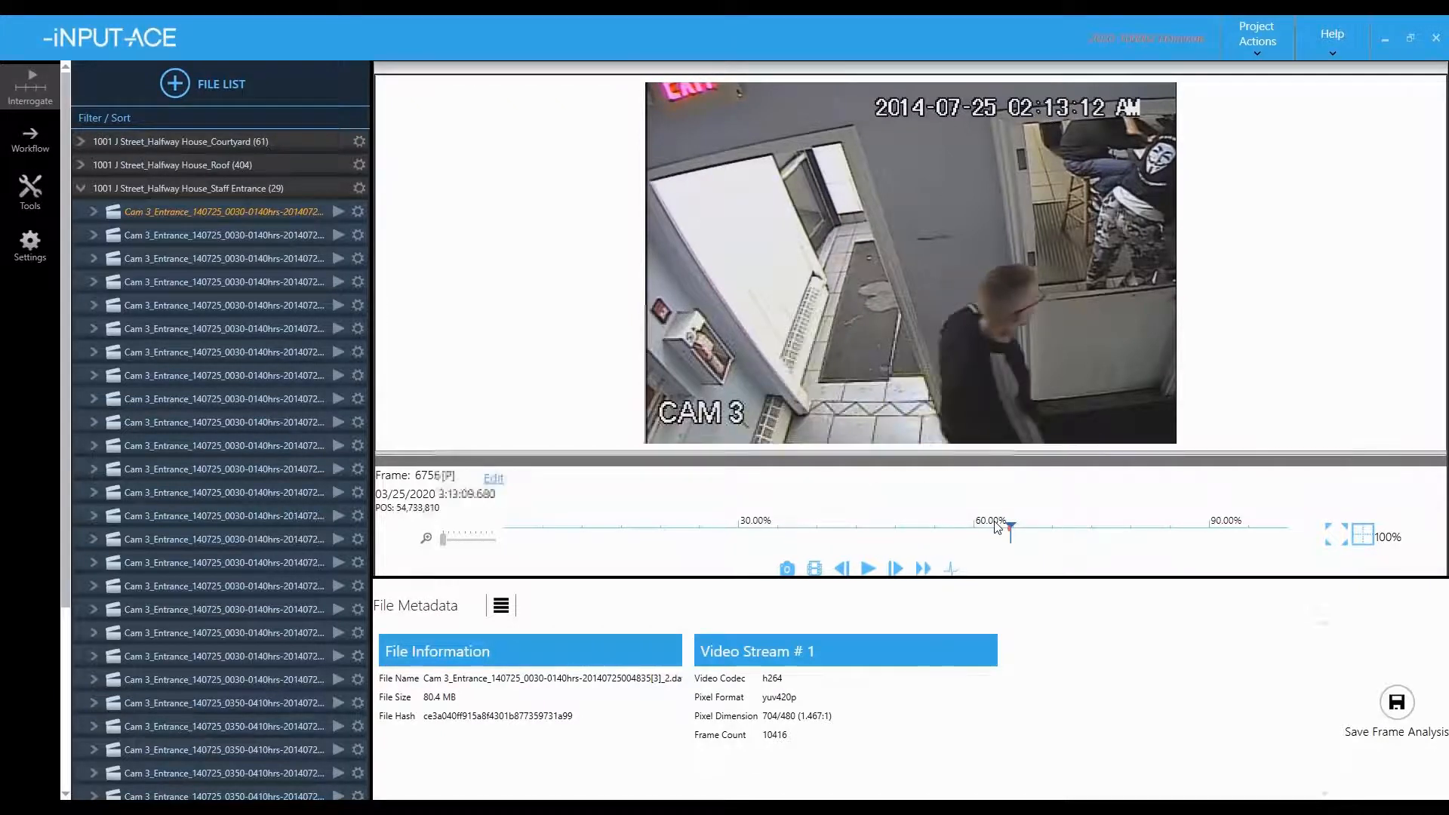
pyautogui.press('Left')
pyautogui.press('Left')
pyautogui.press('Left')
pyautogui.press('Left')
pyautogui.press('Left')
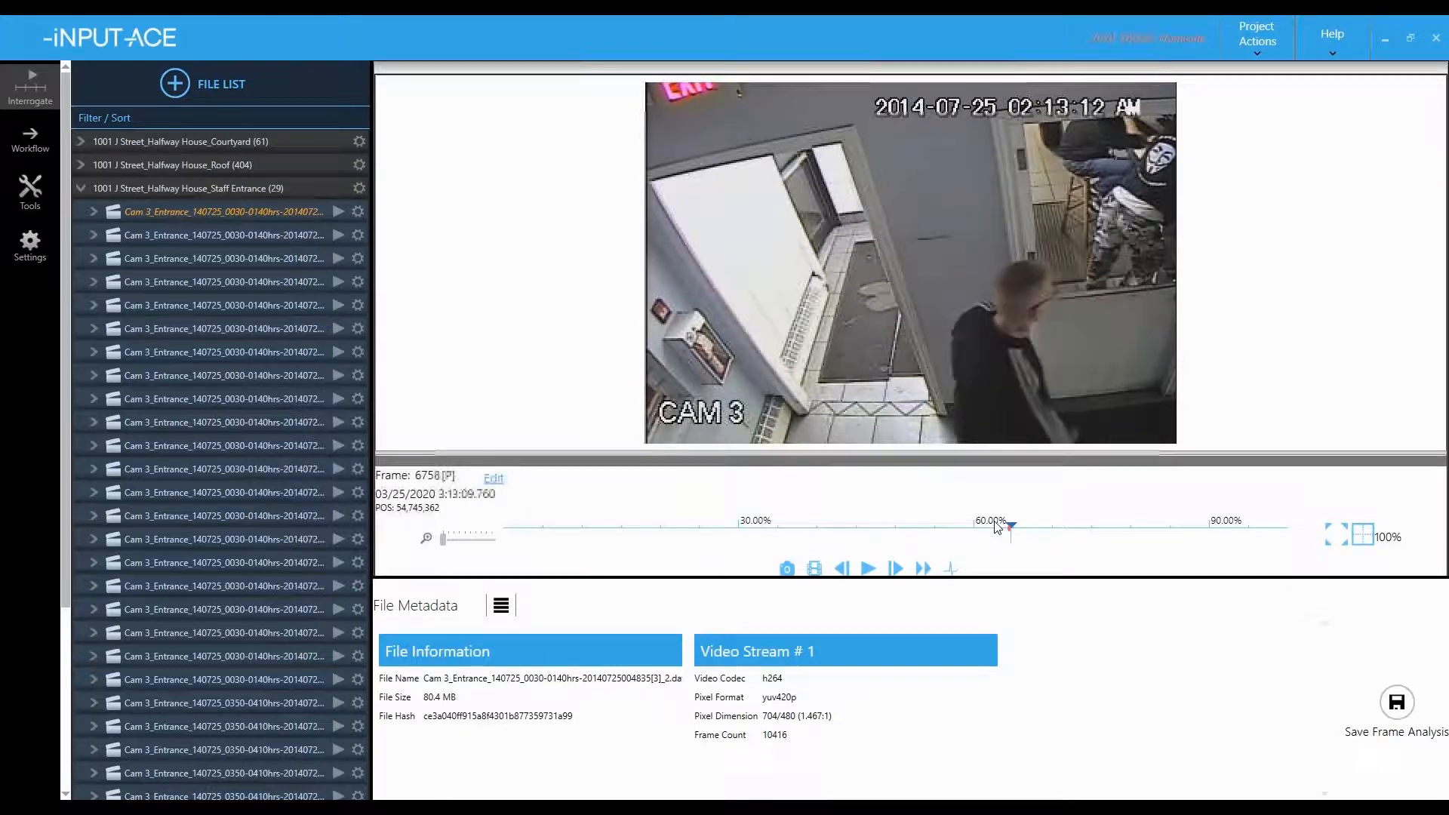
pyautogui.press('space')
pyautogui.press('space')
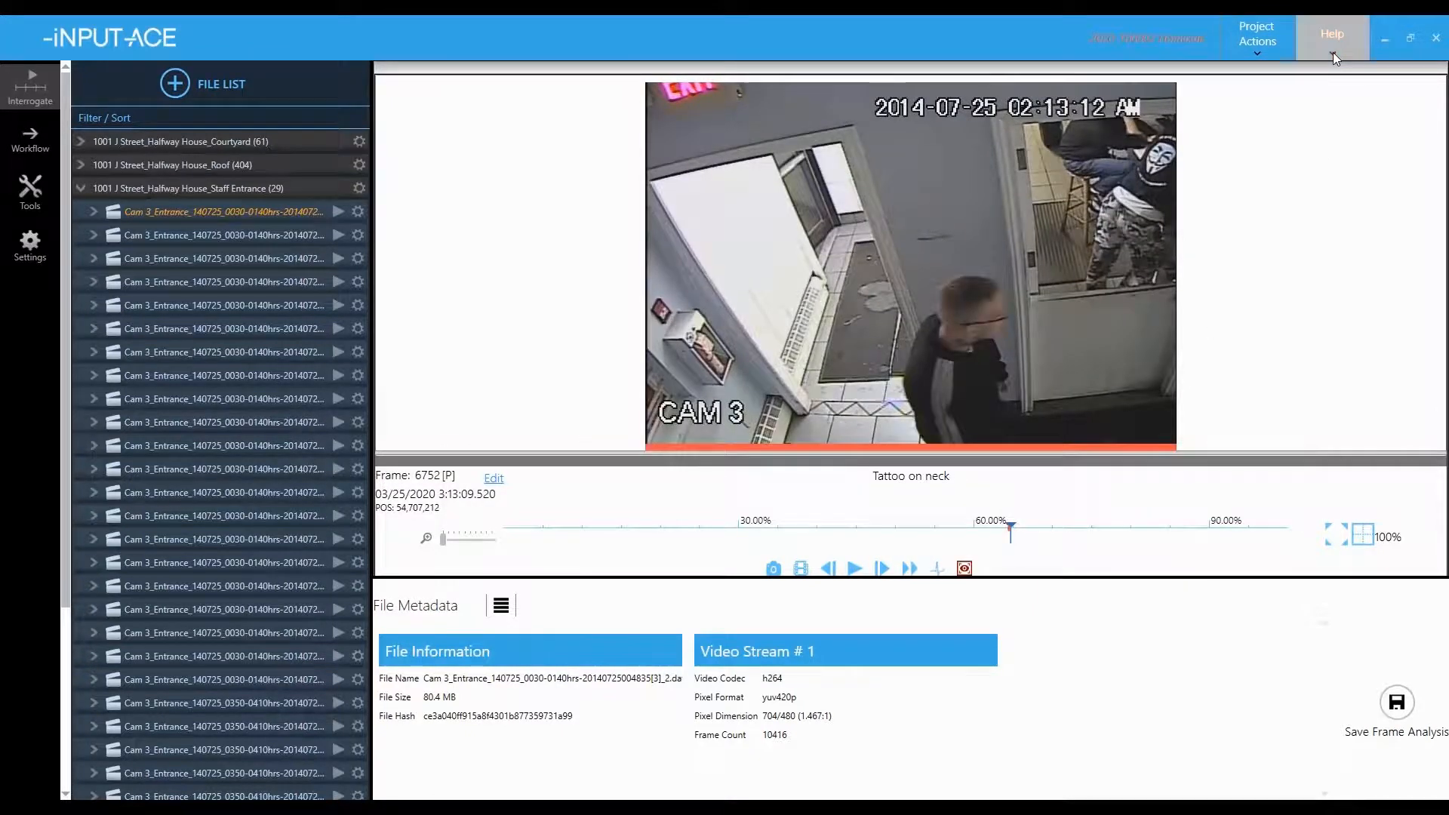
pyautogui.click(1332, 38)
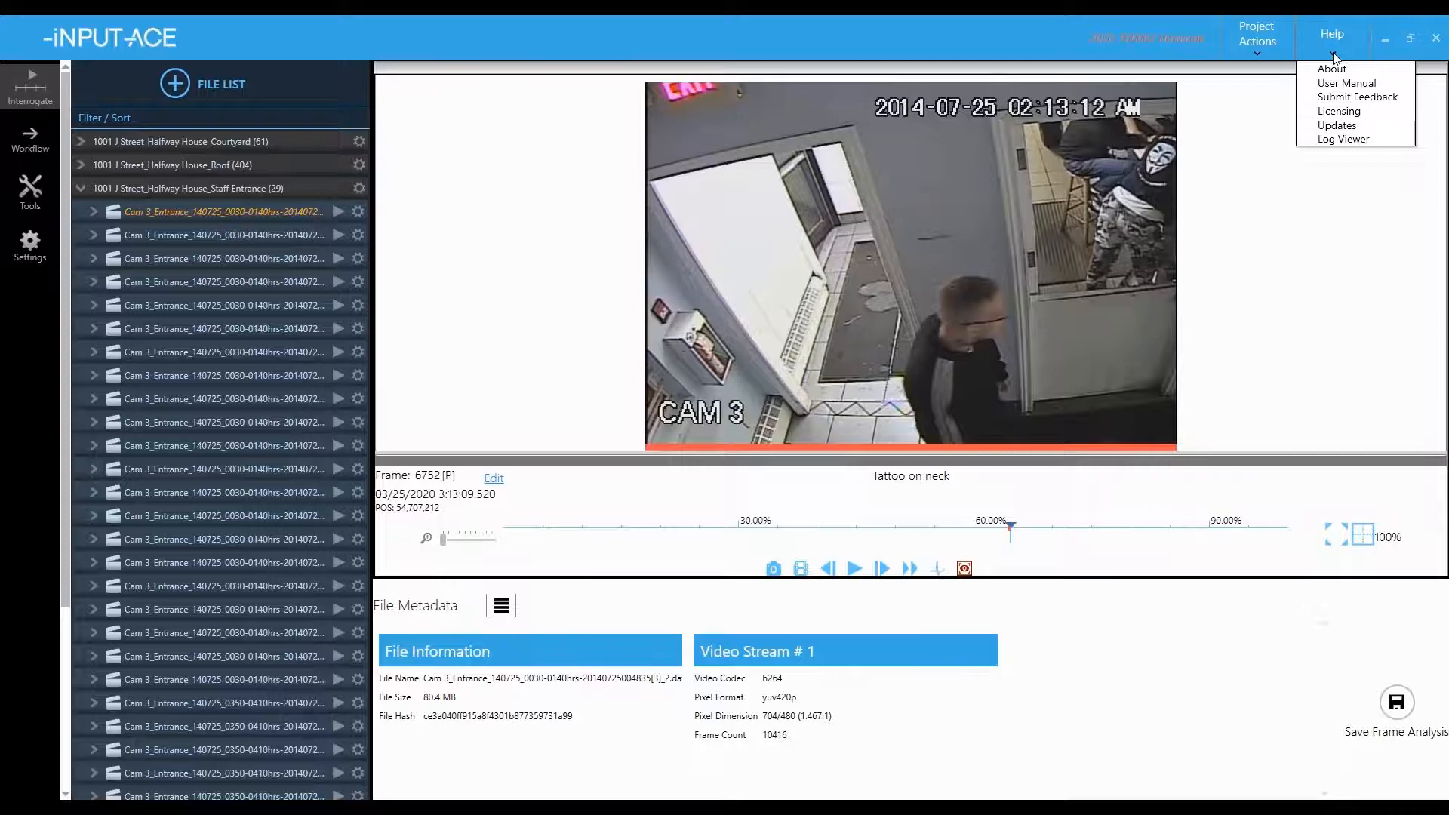
pyautogui.click(1336, 85)
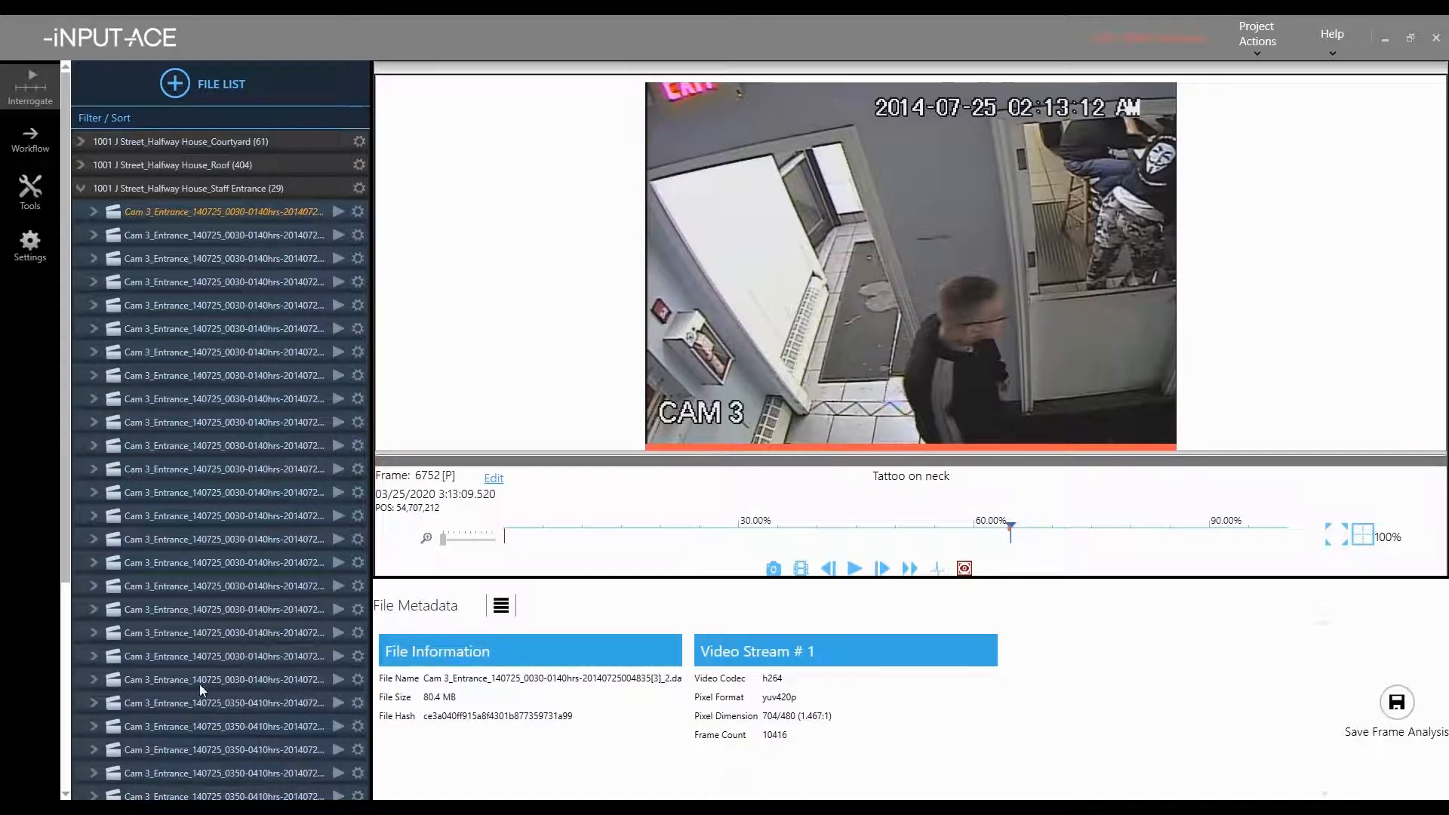
pyautogui.click(943, 381)
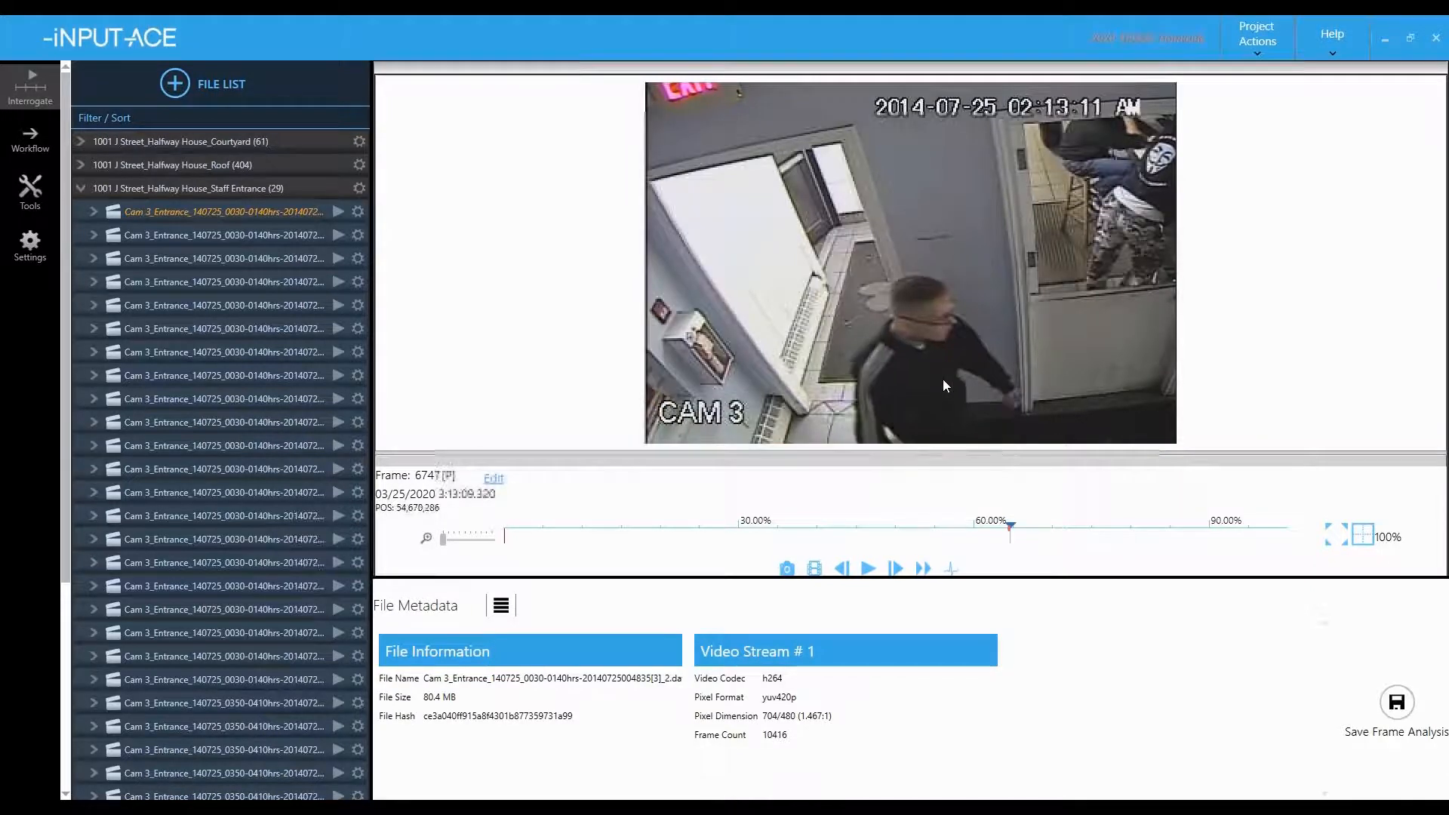
pyautogui.press('Right')
pyautogui.press('Right')
pyautogui.press('Right')
pyautogui.press('Right')
pyautogui.press('Right')
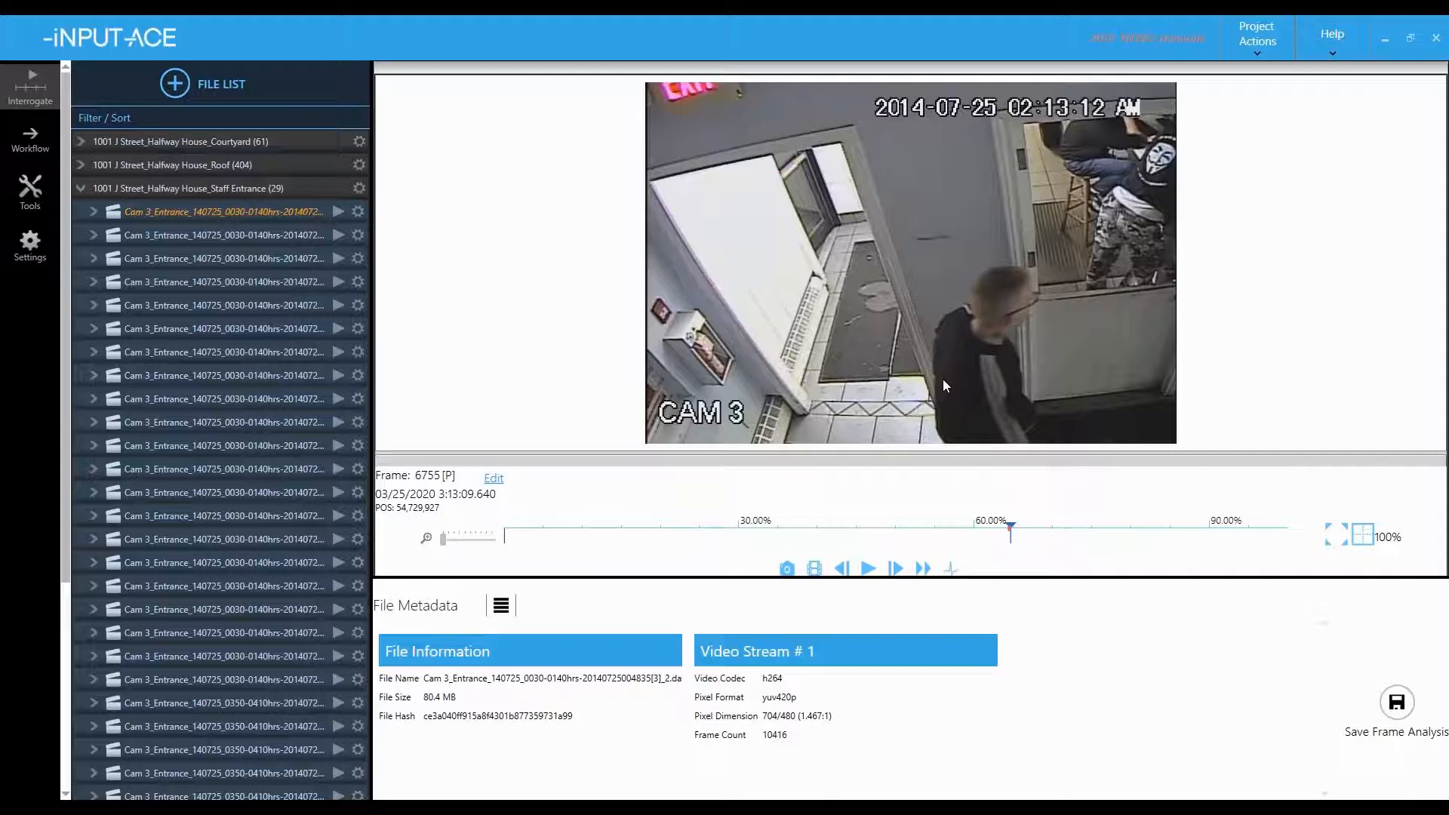
pyautogui.press('Left')
pyautogui.press('Left')
pyautogui.press('Left')
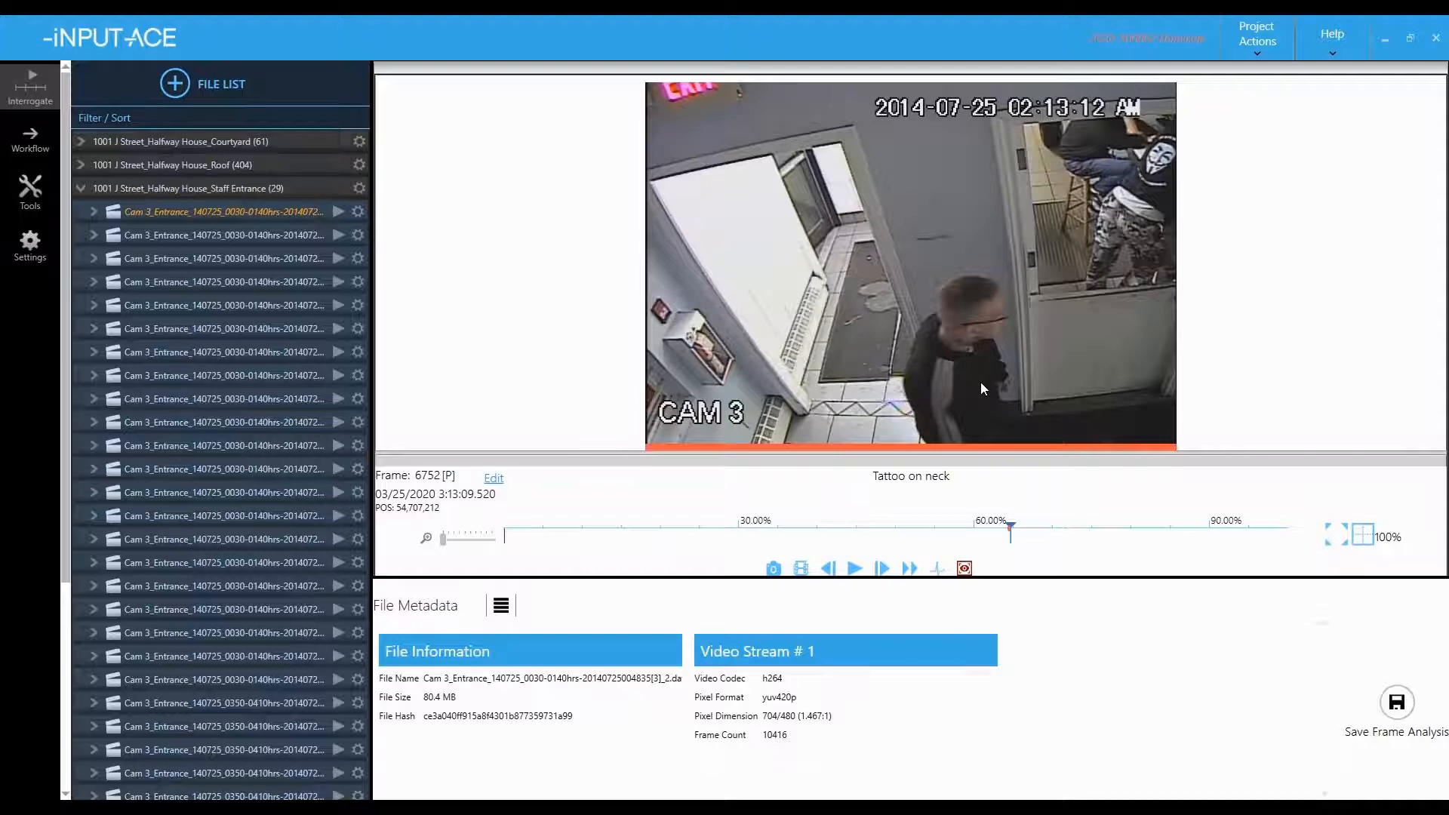
pyautogui.scroll(1, 979, 382)
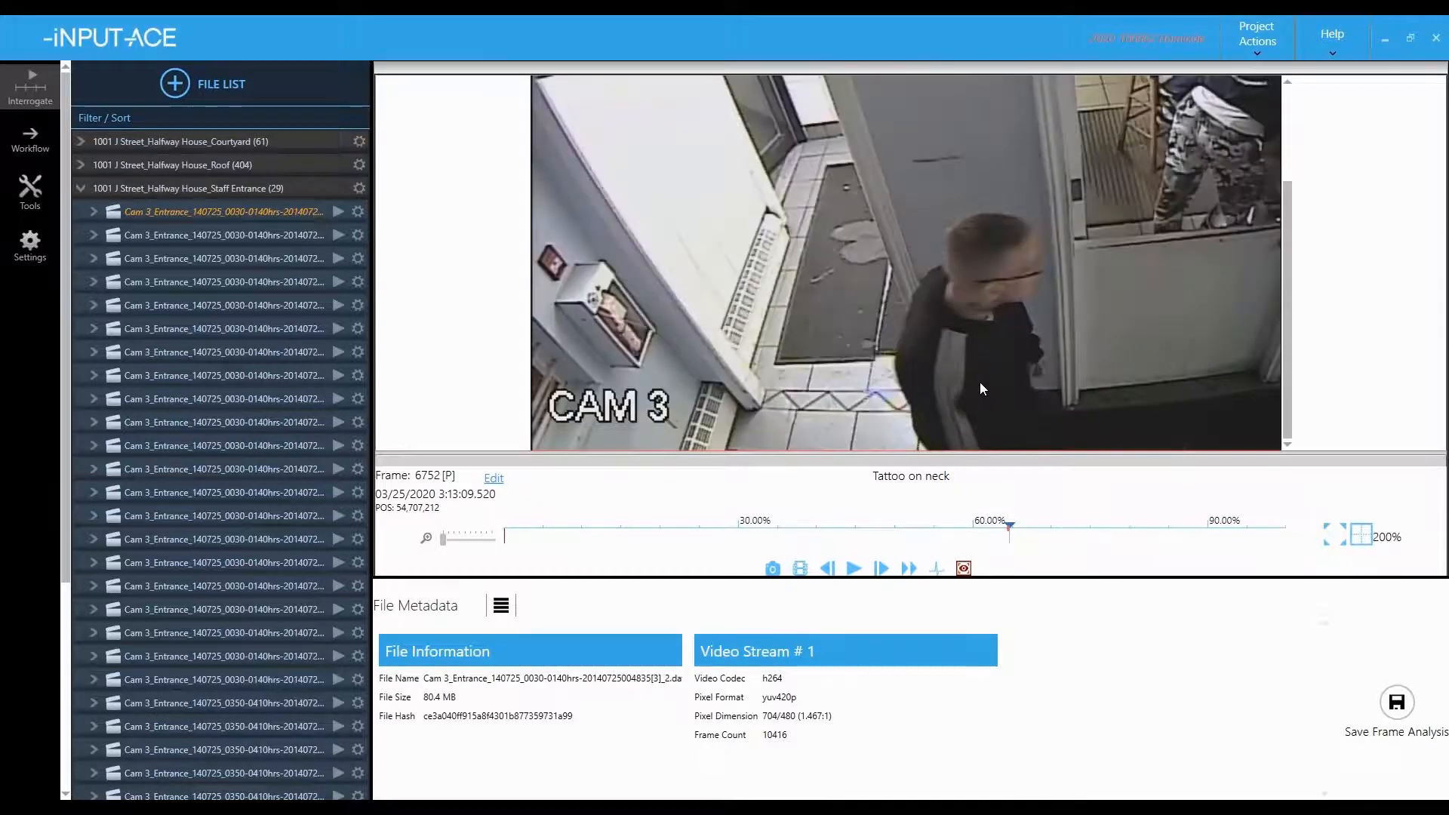
pyautogui.scroll(1, 979, 382)
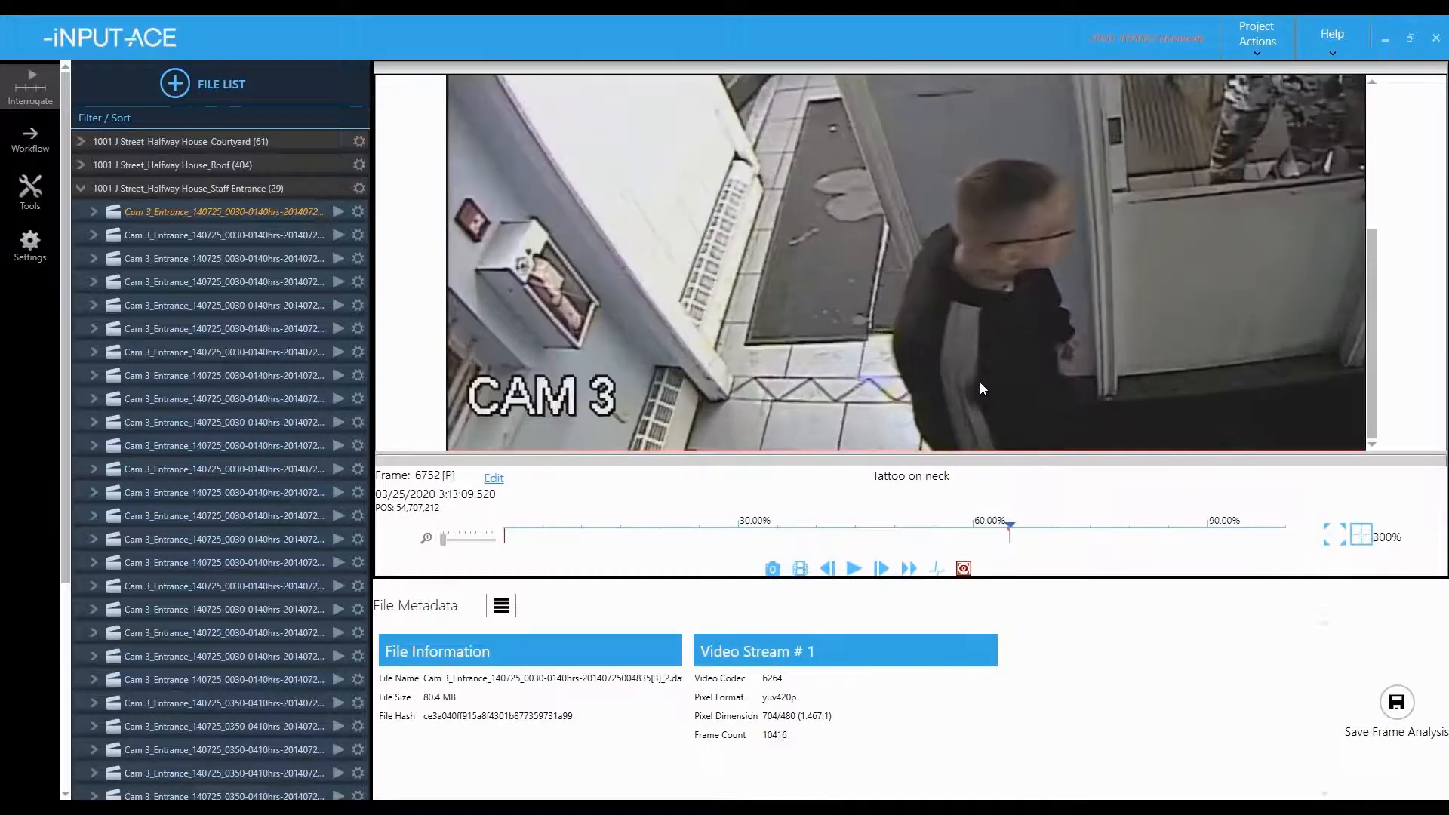
pyautogui.scroll(2, 971, 380)
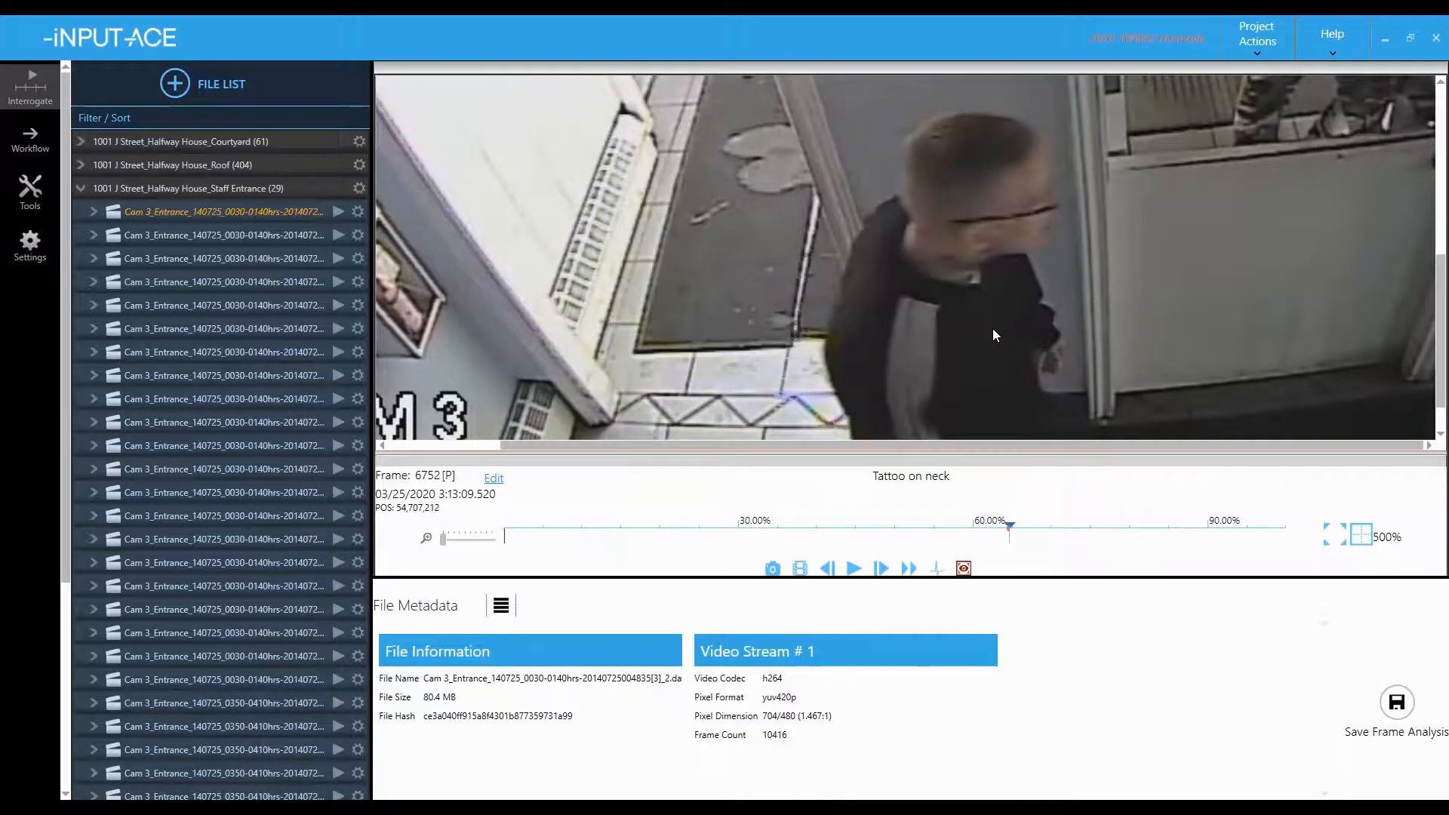
pyautogui.press('Left')
pyautogui.press('Left')
pyautogui.press('Left')
pyautogui.press('Left')
pyautogui.press('Left')
pyautogui.press('Left')
pyautogui.press('Left')
pyautogui.press('Right')
pyautogui.press('Right')
pyautogui.press('Right')
pyautogui.press('Right')
pyautogui.press('Right')
pyautogui.press('Right')
pyautogui.press('Right')
pyautogui.press('Right')
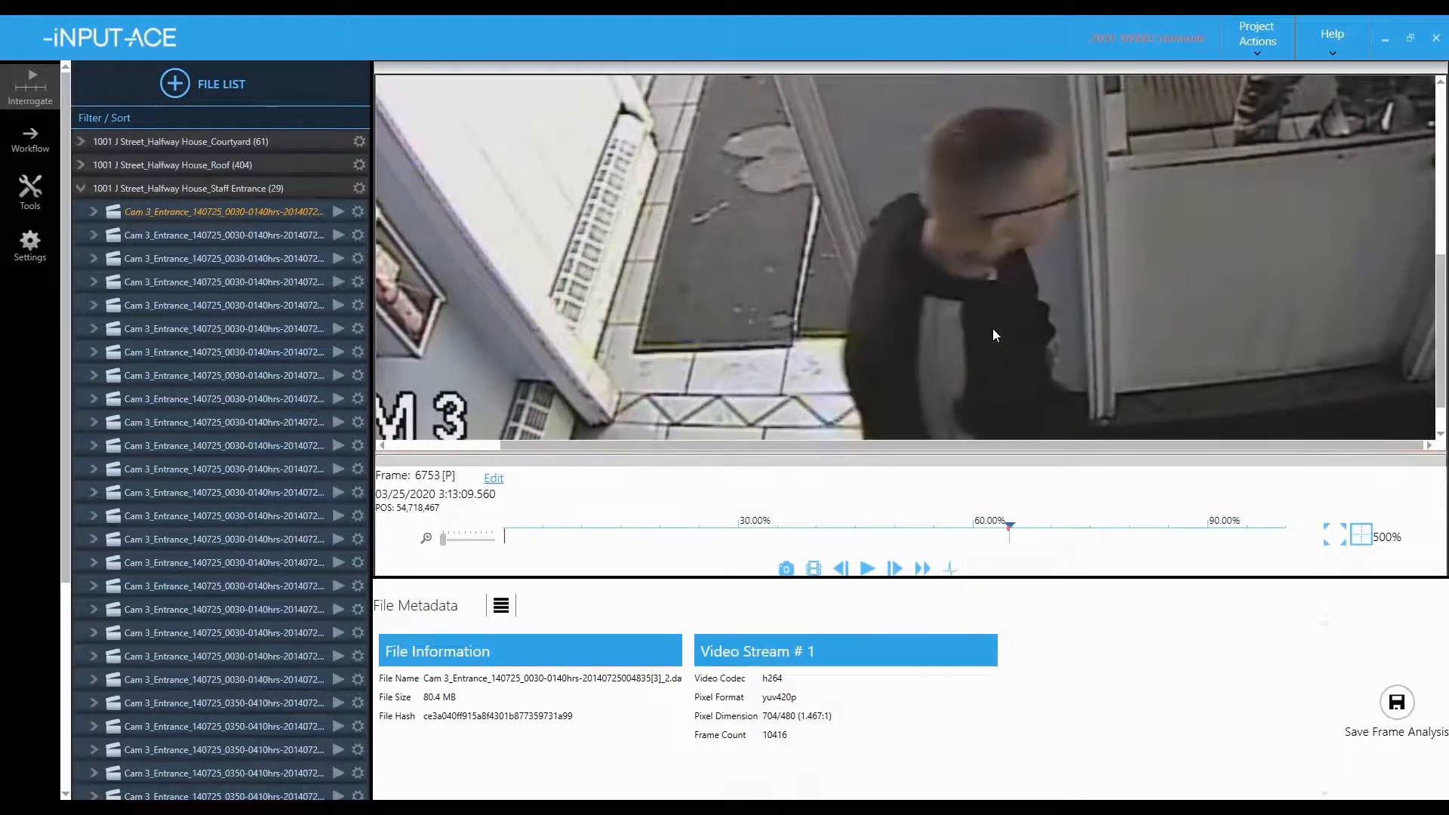
pyautogui.click(1336, 539)
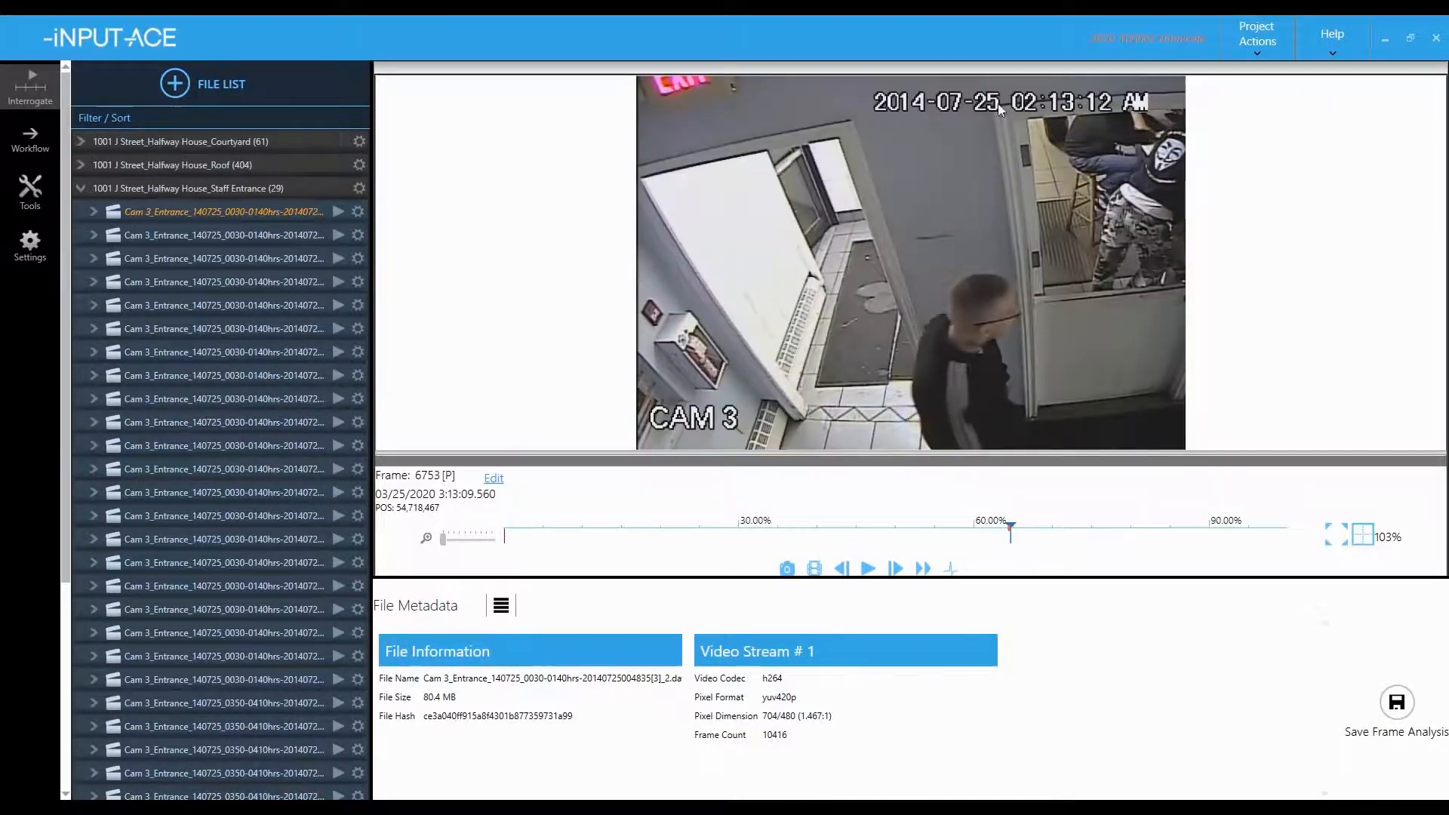
pyautogui.moveTo(980, 67); pyautogui.dragTo(958, 121)
pyautogui.moveTo(793, 126); pyautogui.dragTo(877, 293)
pyautogui.press('Left')
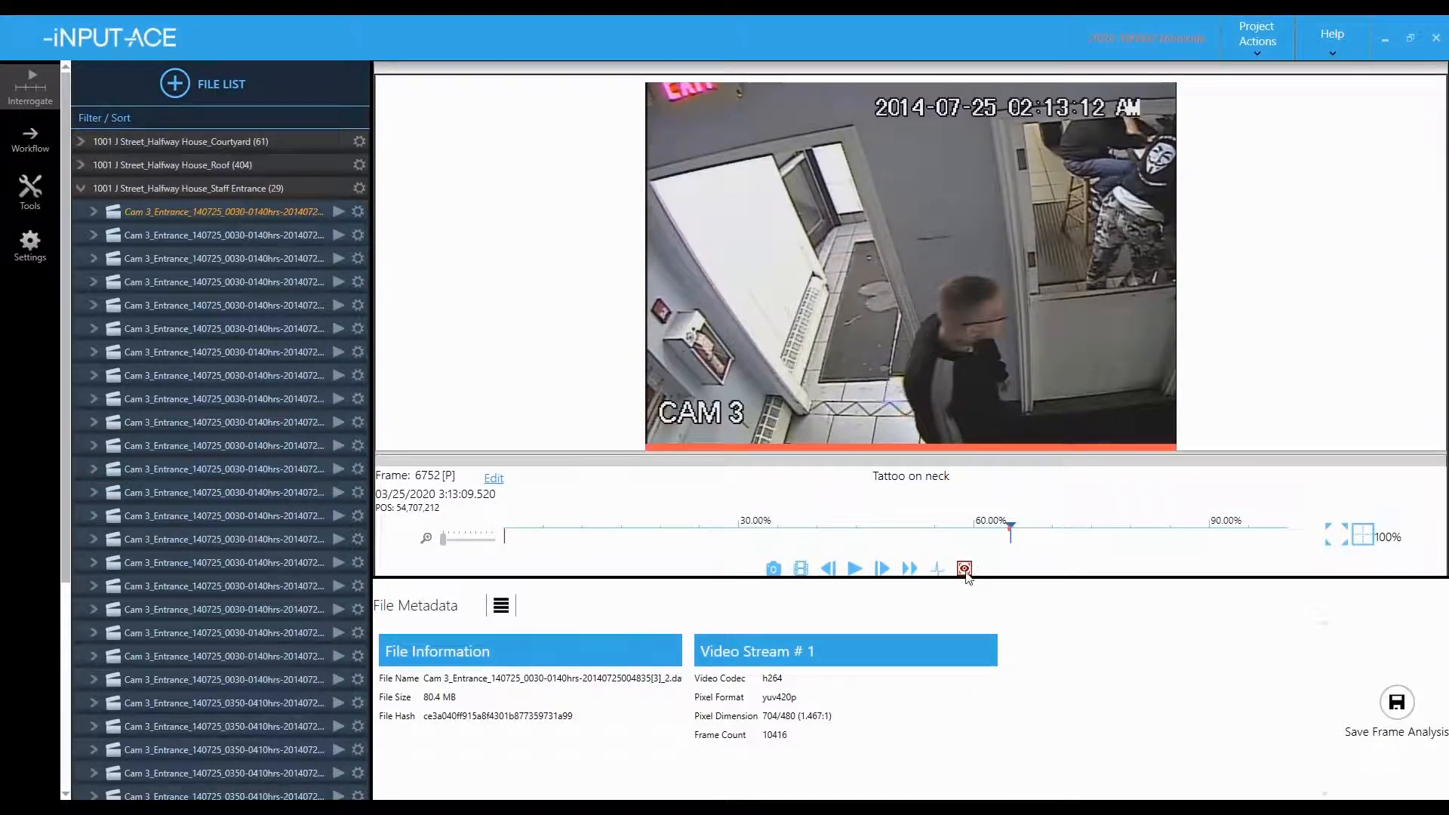
# - Add the narrative 'The suspect has as tattoo on the right side of his neck.' to the mark
pyautogui.click(964, 568)
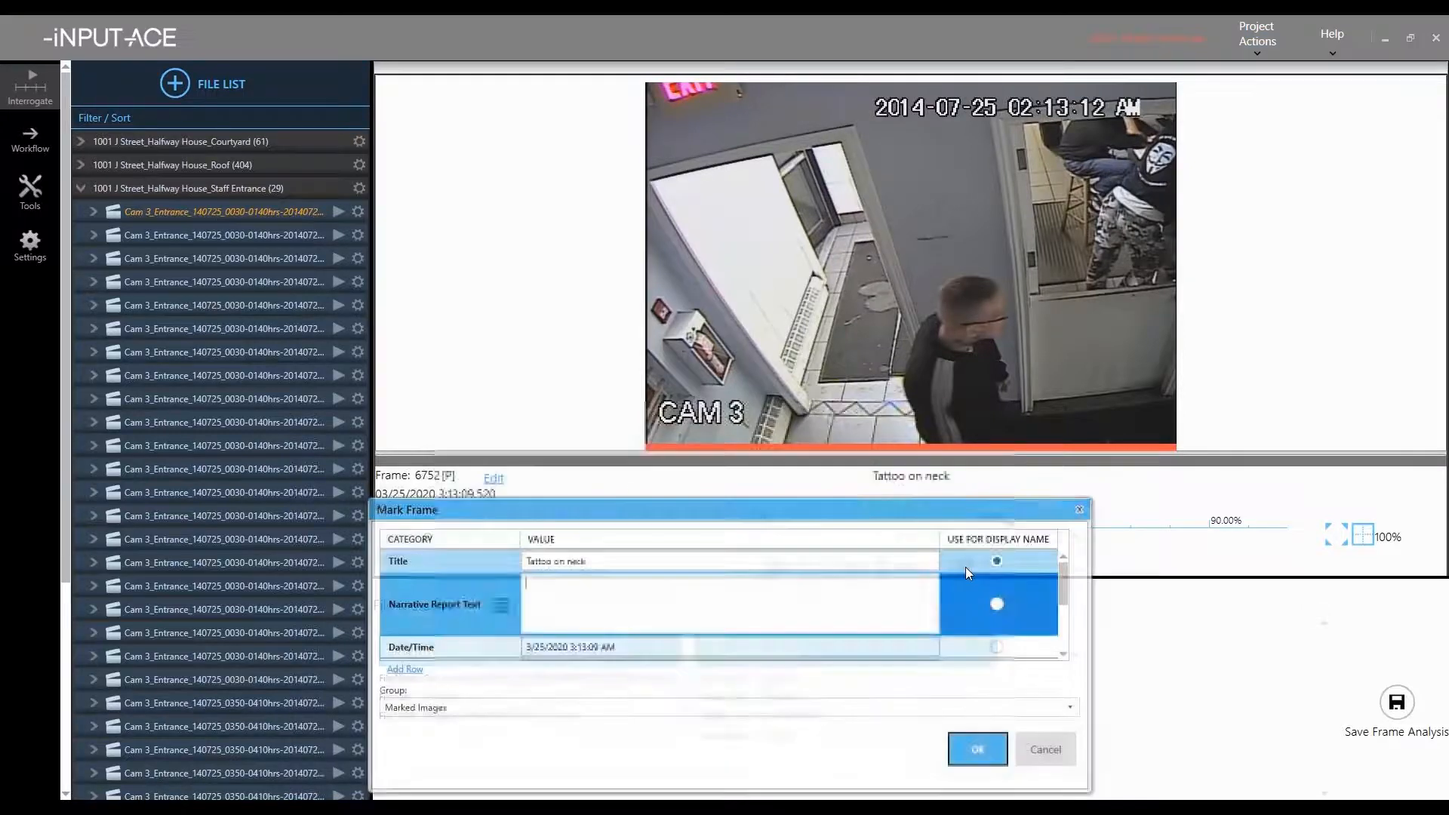
pyautogui.moveTo(840, 515); pyautogui.dragTo(857, 303)
pyautogui.click(645, 381)
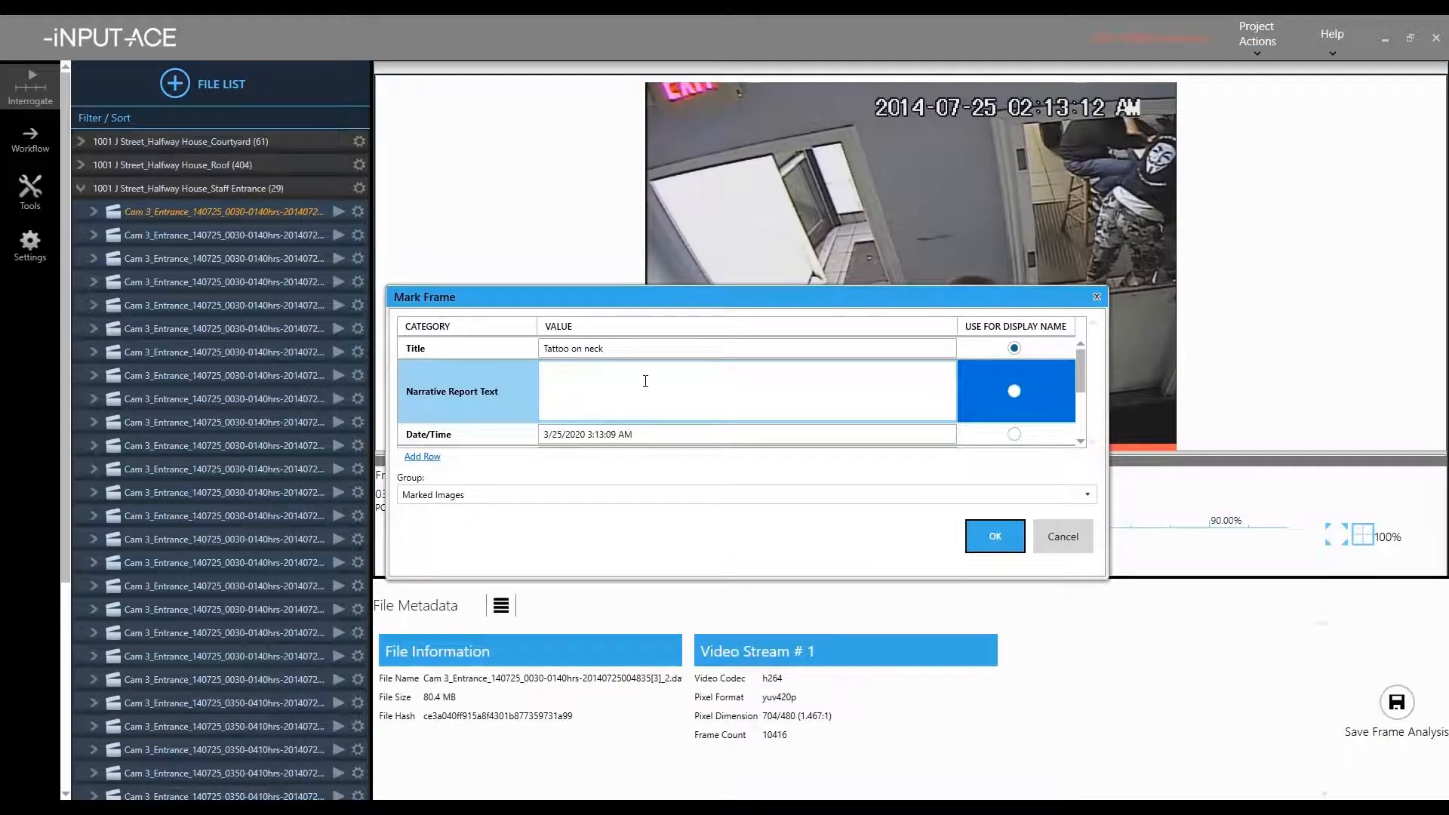
pyautogui.write('The suspect has as tattoo on the right side of his neck.')
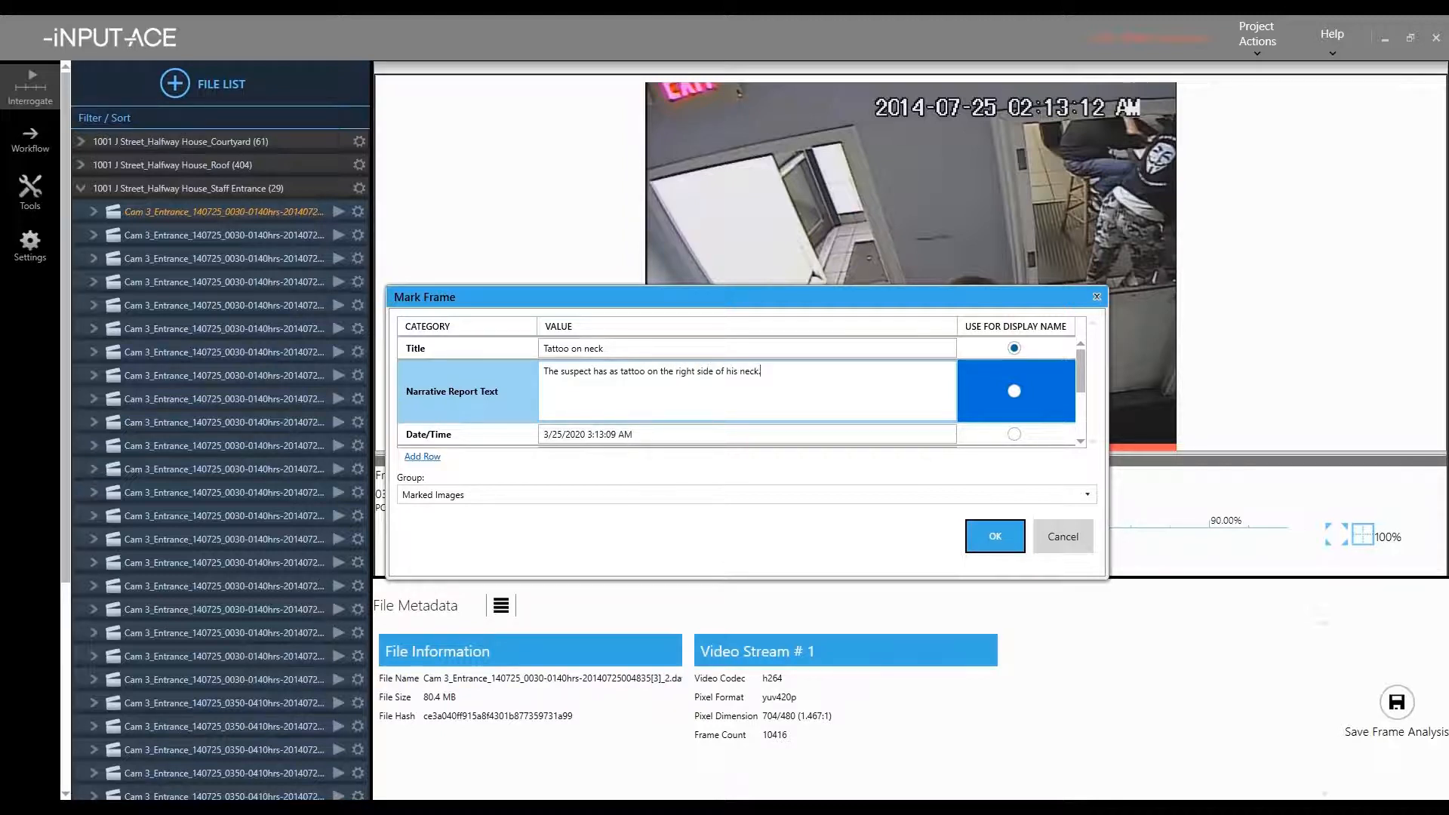
pyautogui.press('Return')
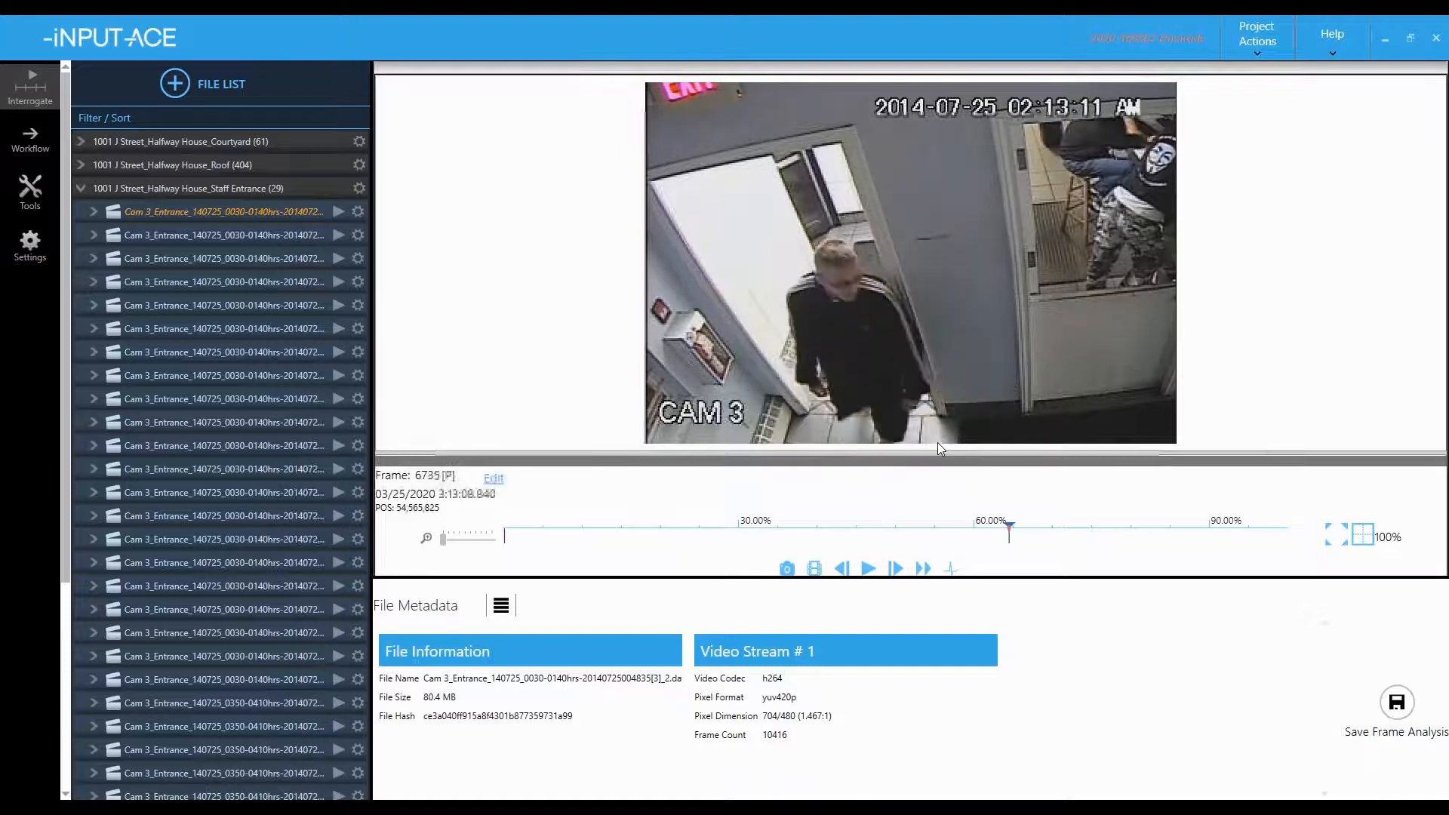
# - Finish the 'Suspect Description' title and add the narrative 'The suspect is a white male in his mid twenties'
pyautogui.press('Left')
pyautogui.press('Left')
pyautogui.press('Left')
pyautogui.press('Left')
pyautogui.press('Left')
pyautogui.press('Left')
pyautogui.press('Left')
pyautogui.press('Left')
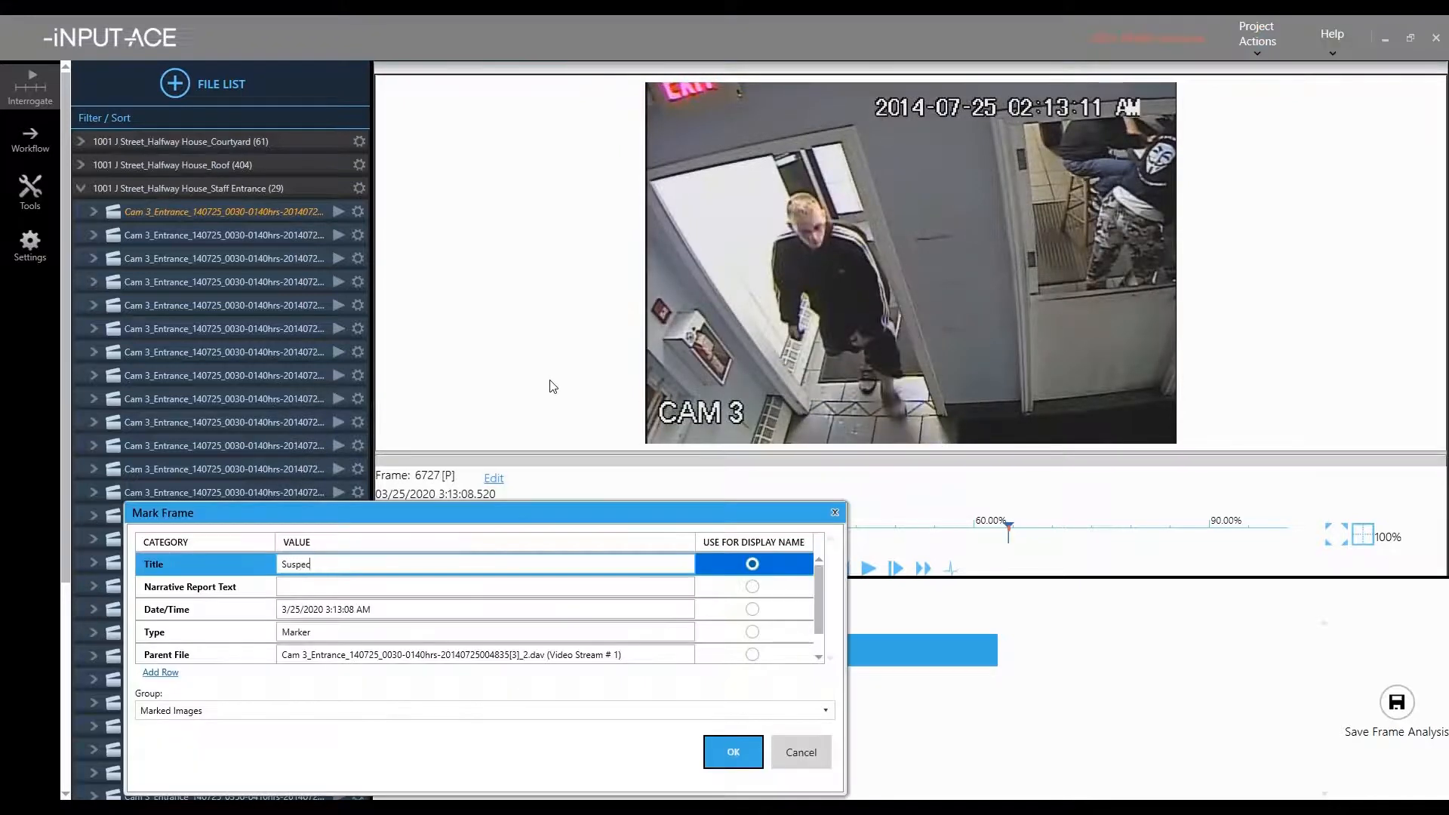
pyautogui.write('ption')
pyautogui.click(402, 585)
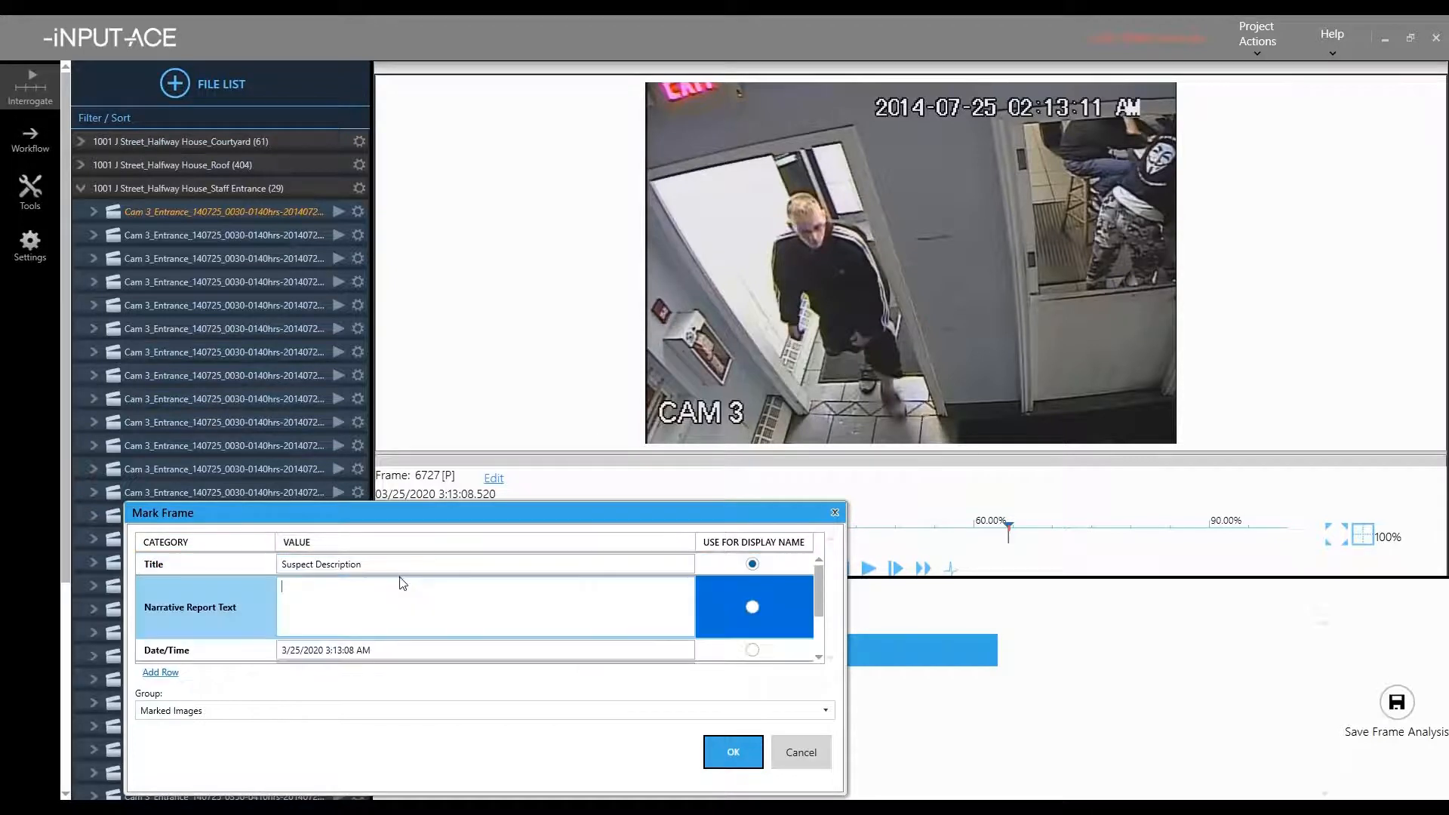
pyautogui.write('The suspect is a white male in his mid twenties')
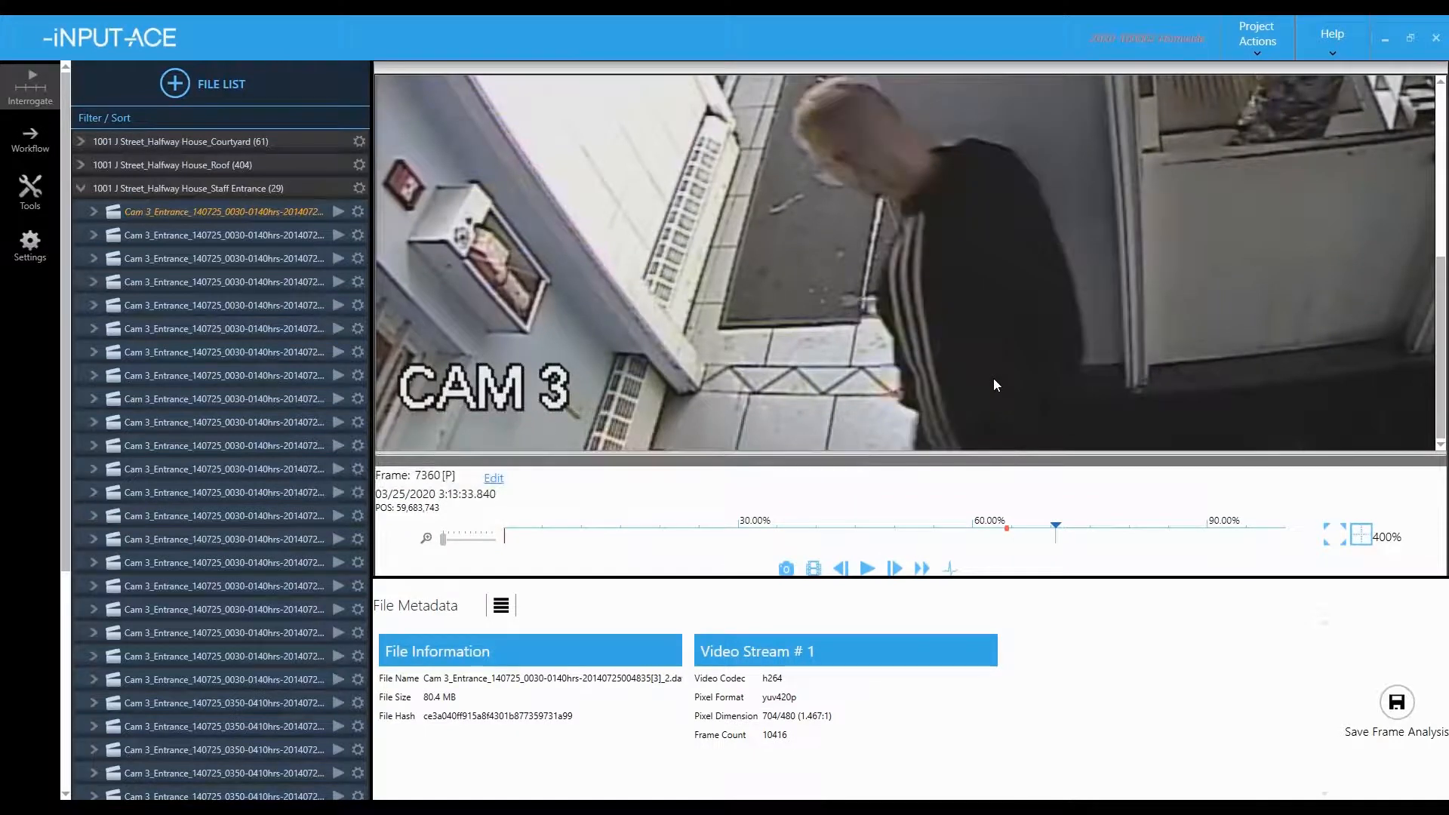
# - Mark frame 7360 as 'Tattoo on the left side of his neck' with a matching tattoo narrative
pyautogui.write('m')
pyautogui.write('Tat')
pyautogui.write('too on the ')
pyautogui.write('left side of ')
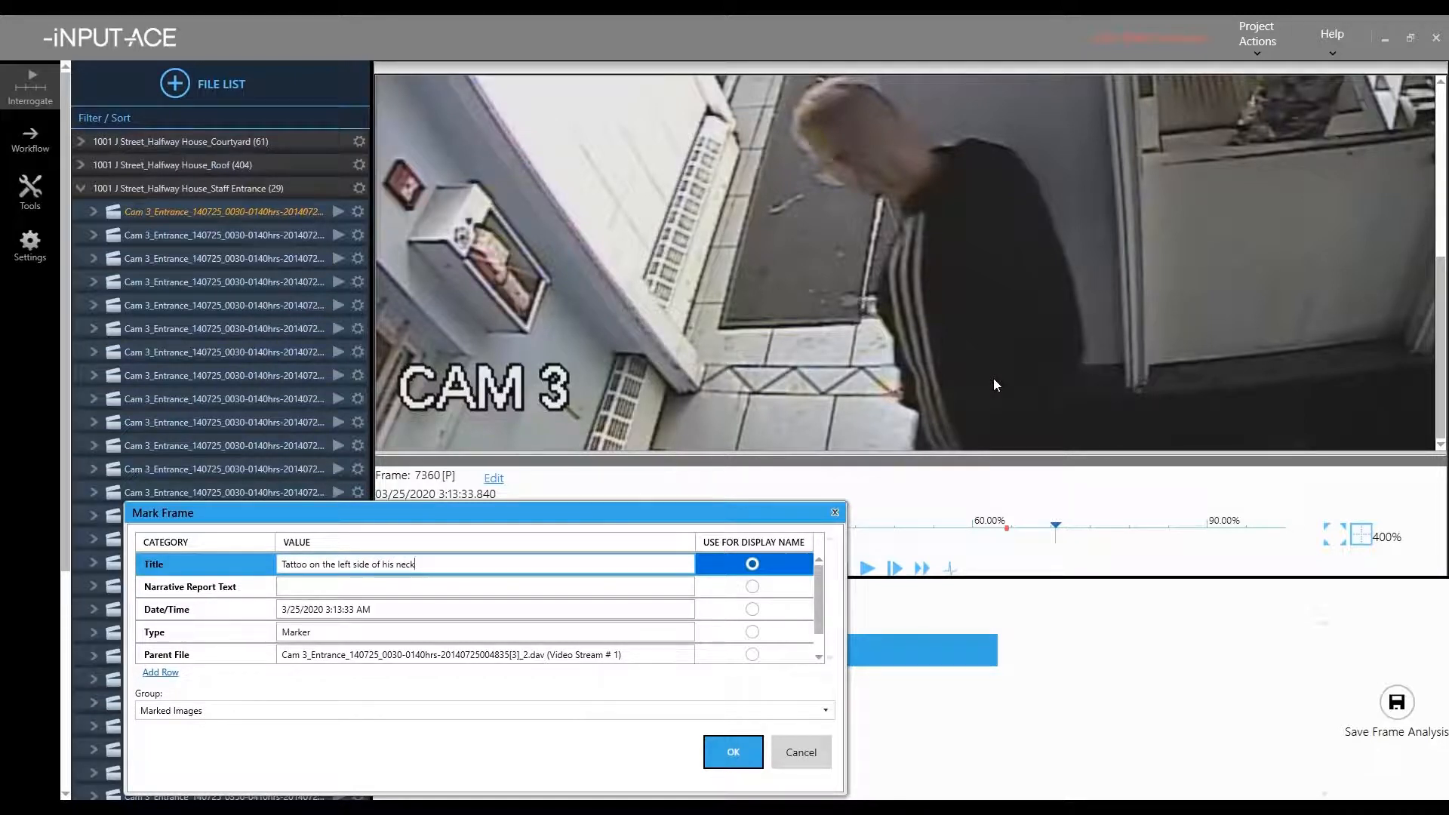
pyautogui.write('his neck')
pyautogui.press('Tab')
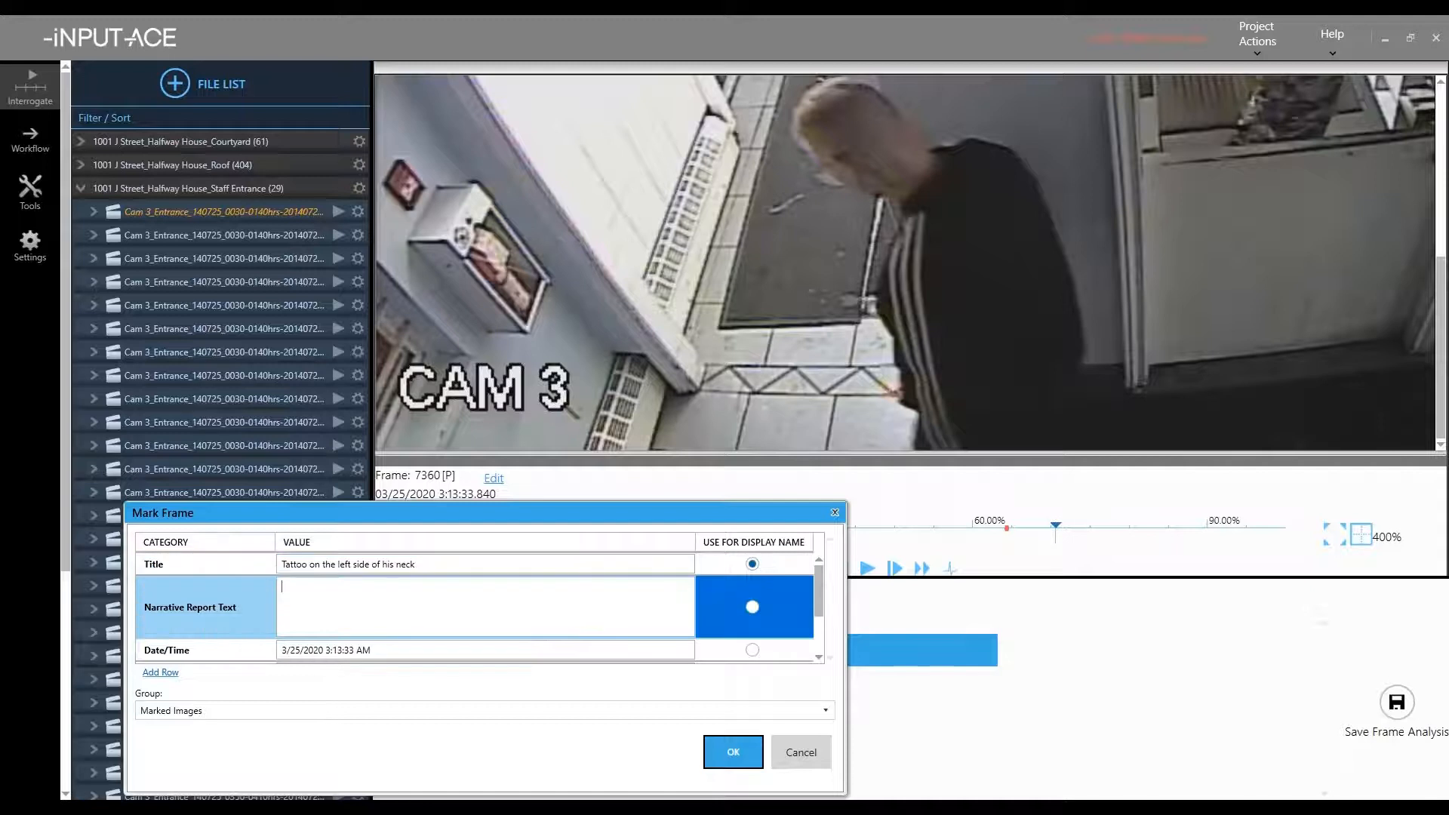
pyautogui.write('The suspec')
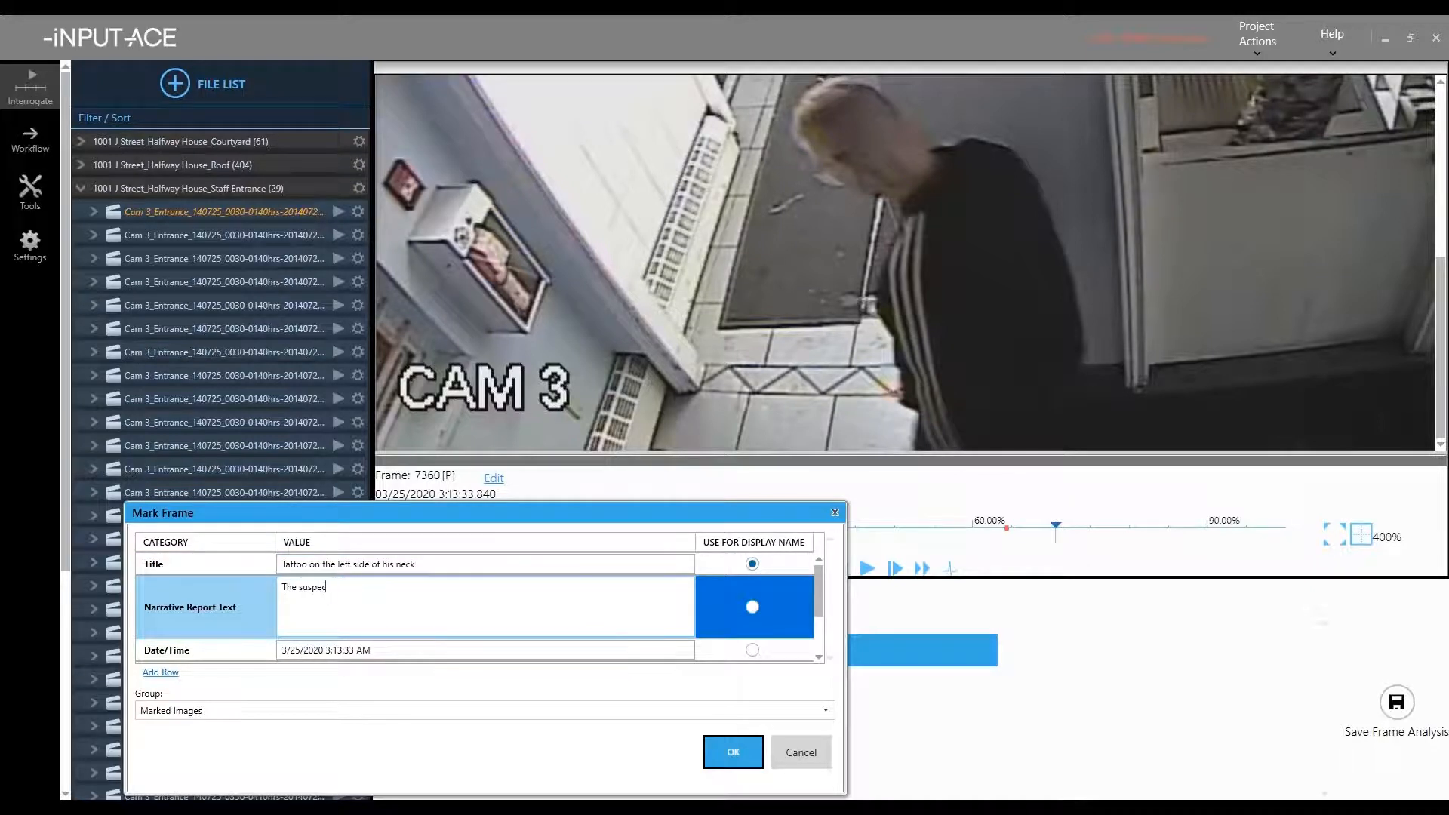
pyautogui.write('t has a tattoo on the left side of his neck.')
pyautogui.click(737, 743)
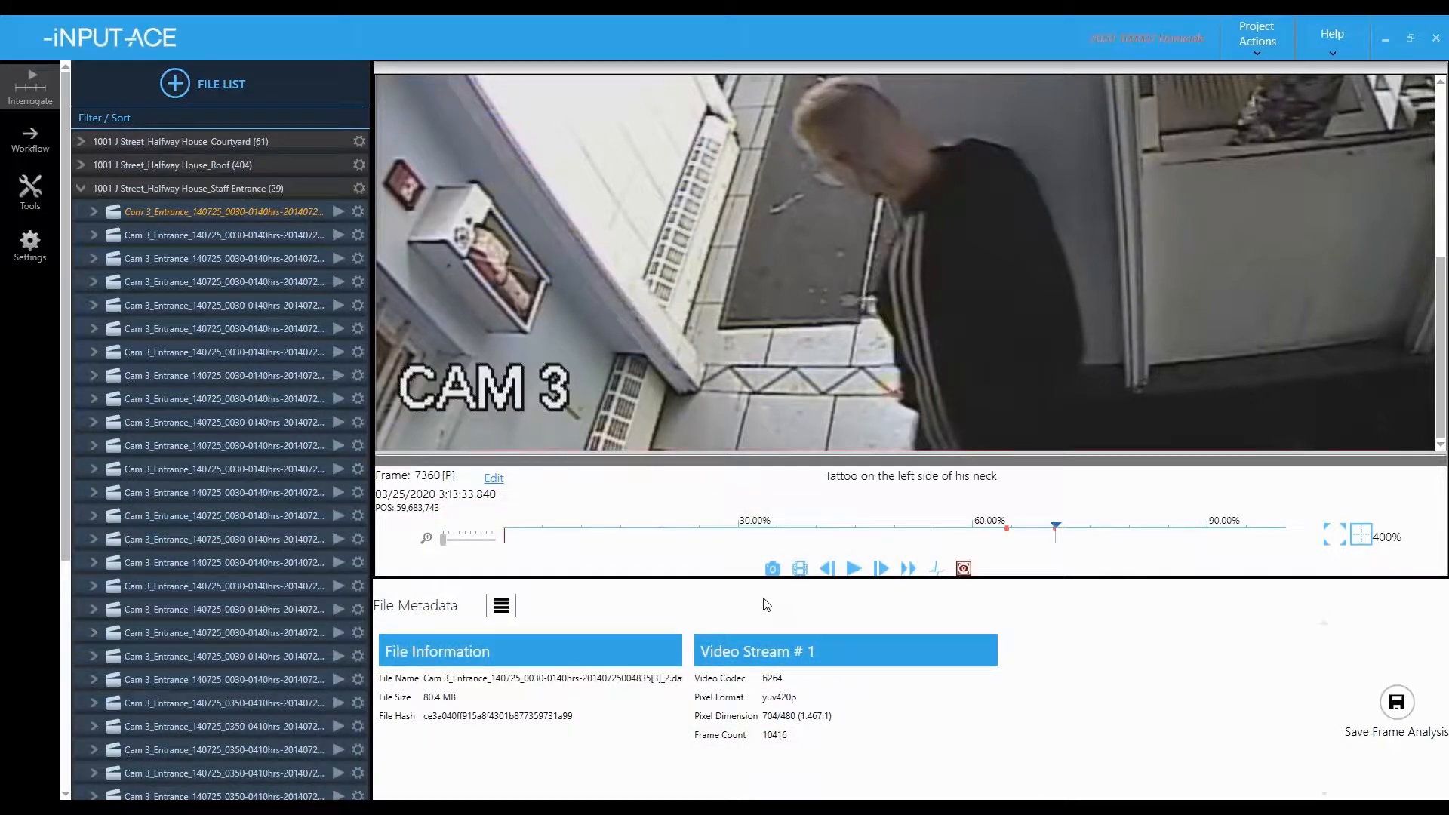
# - Fit the video to the view and step back to the walk's start at frame 6686
pyautogui.click(1334, 534)
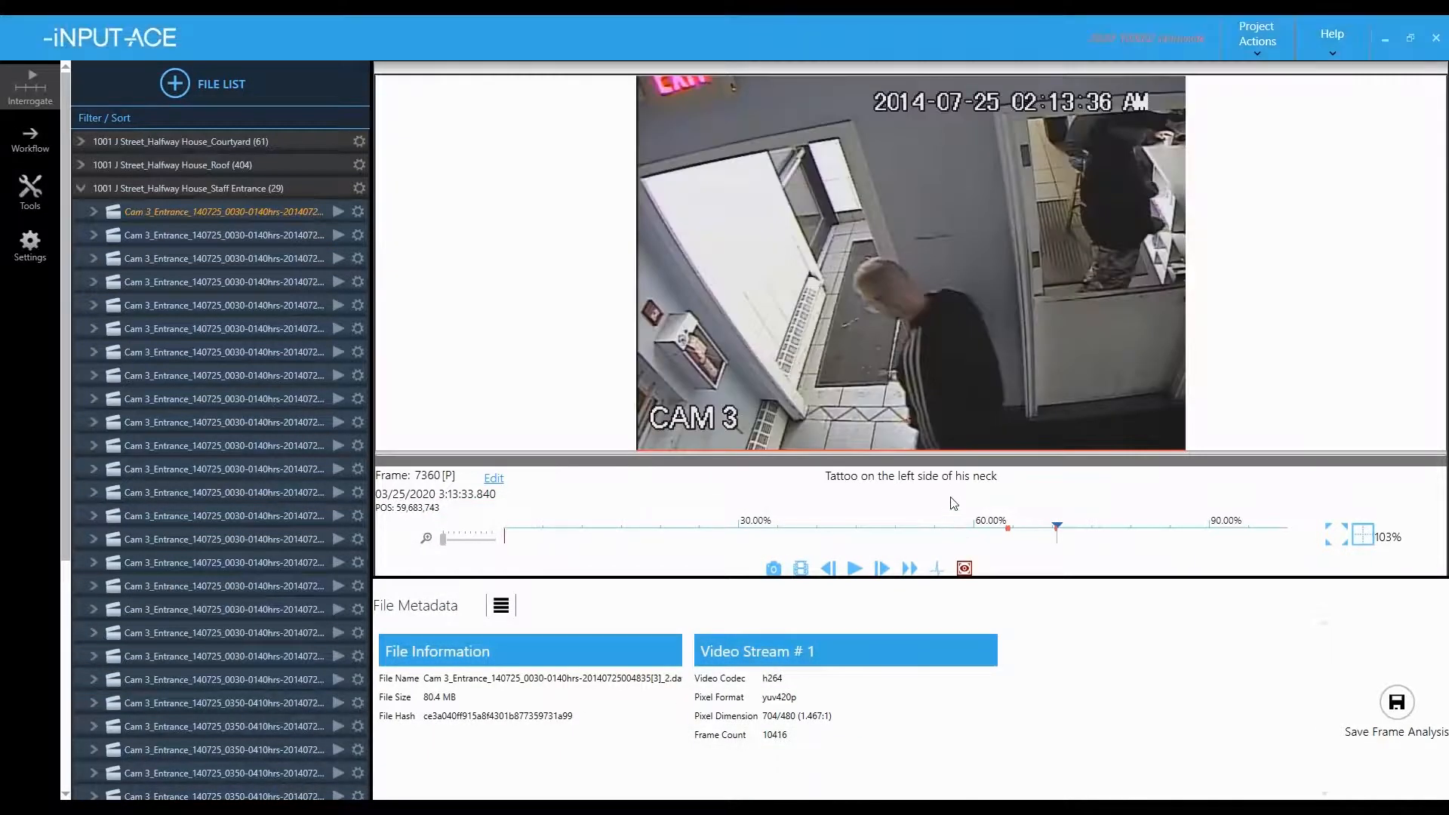
pyautogui.hotkey('ctrl', 'Left')
pyautogui.hotkey('ctrl', 'Left')
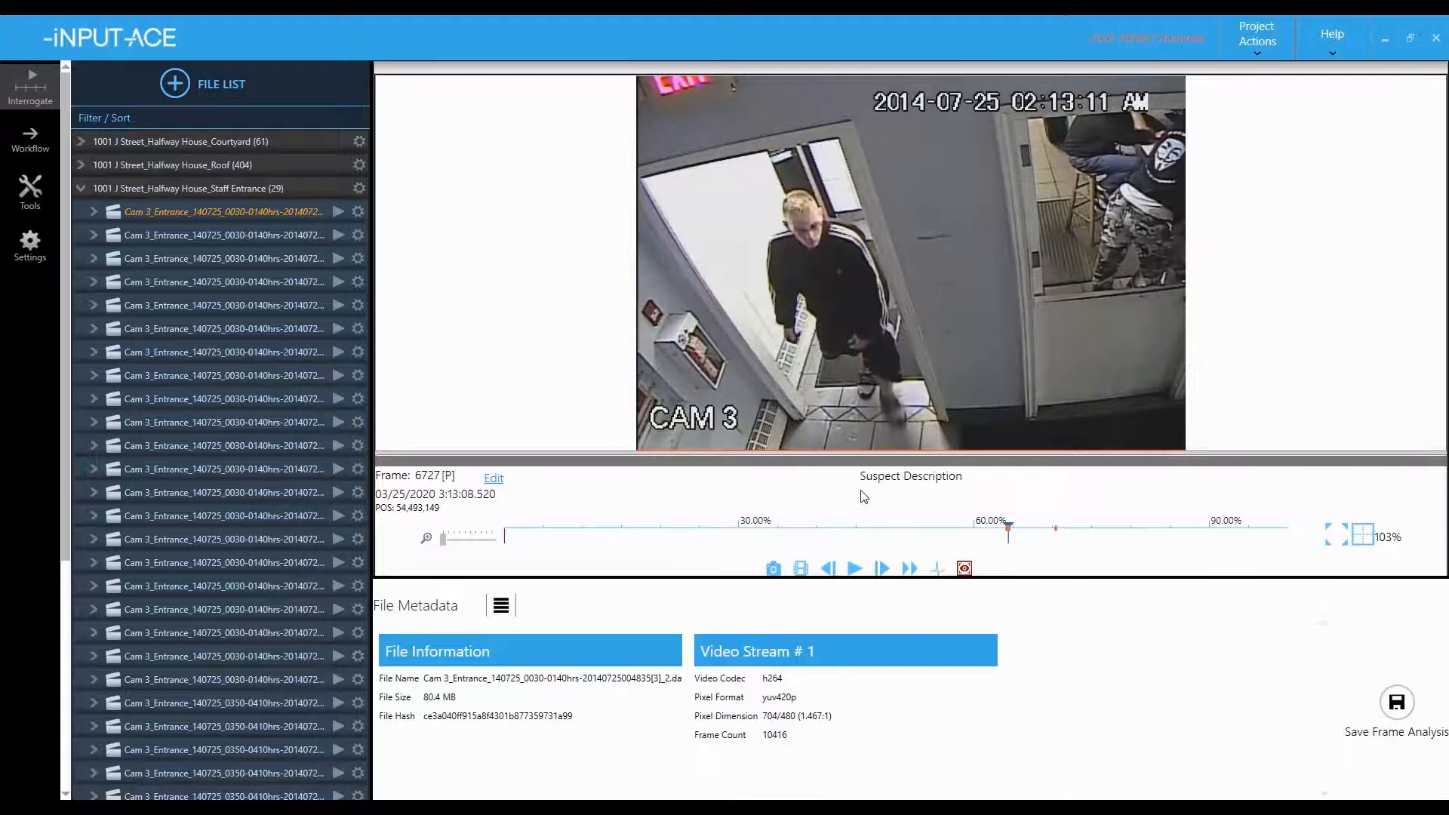
pyautogui.press('Left')
pyautogui.press('Left')
pyautogui.press('Left')
pyautogui.press('Left')
pyautogui.press('Left')
pyautogui.press('Left')
pyautogui.press('Left')
pyautogui.press('Left')
pyautogui.press('Left')
pyautogui.press('Left')
pyautogui.press('Left')
pyautogui.press('Left')
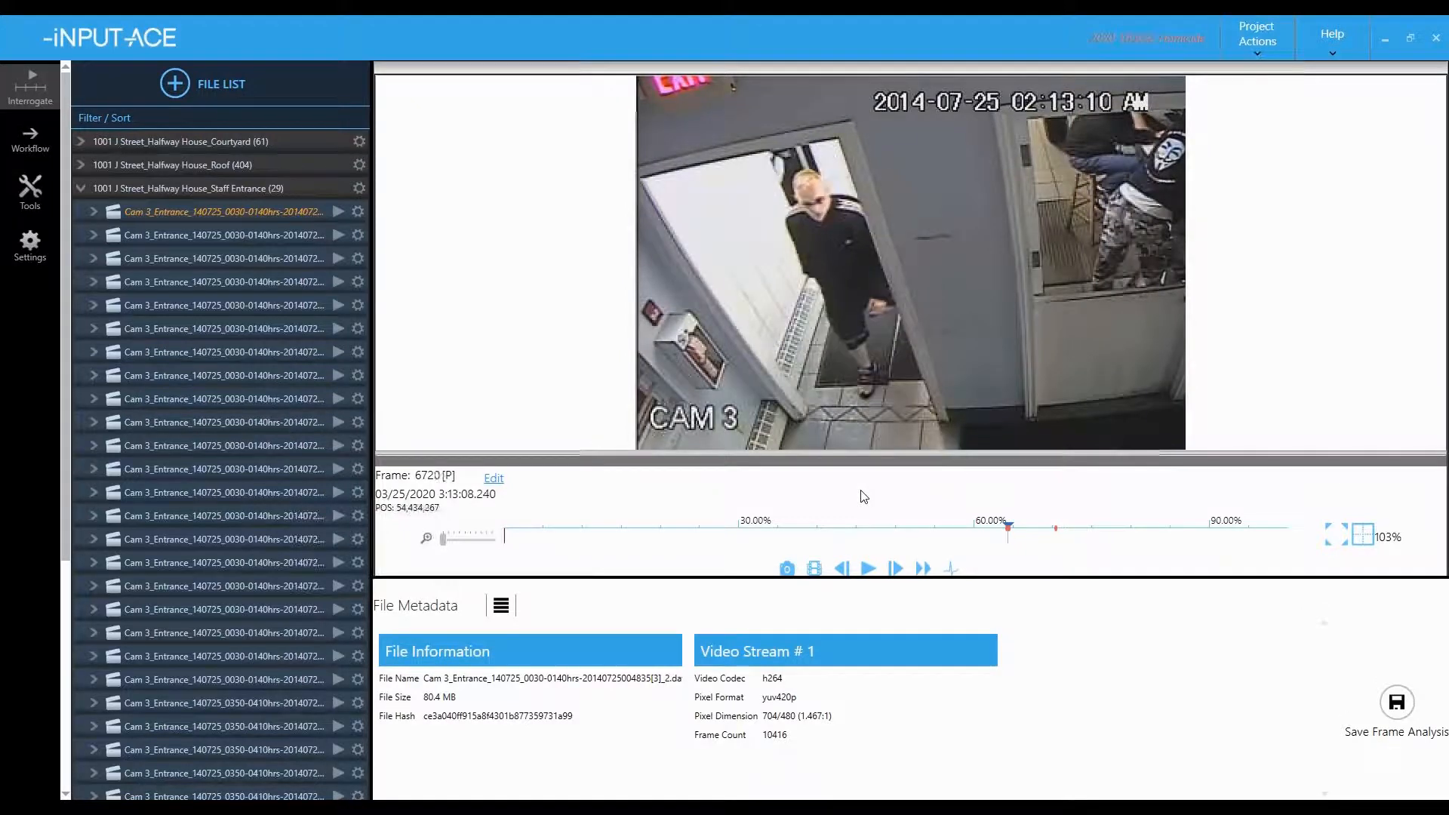
pyautogui.press('Left')
pyautogui.press('Left')
pyautogui.press('Left')
pyautogui.press('Left')
pyautogui.press('Left')
pyautogui.press('Left')
pyautogui.press('Left')
pyautogui.press('Left')
pyautogui.press('Left')
pyautogui.press('Left')
pyautogui.press('Left')
pyautogui.press('Left')
pyautogui.press('Left')
pyautogui.press('Left')
pyautogui.press('Left')
pyautogui.press('Left')
pyautogui.press('Left')
pyautogui.press('Left')
pyautogui.press('Left')
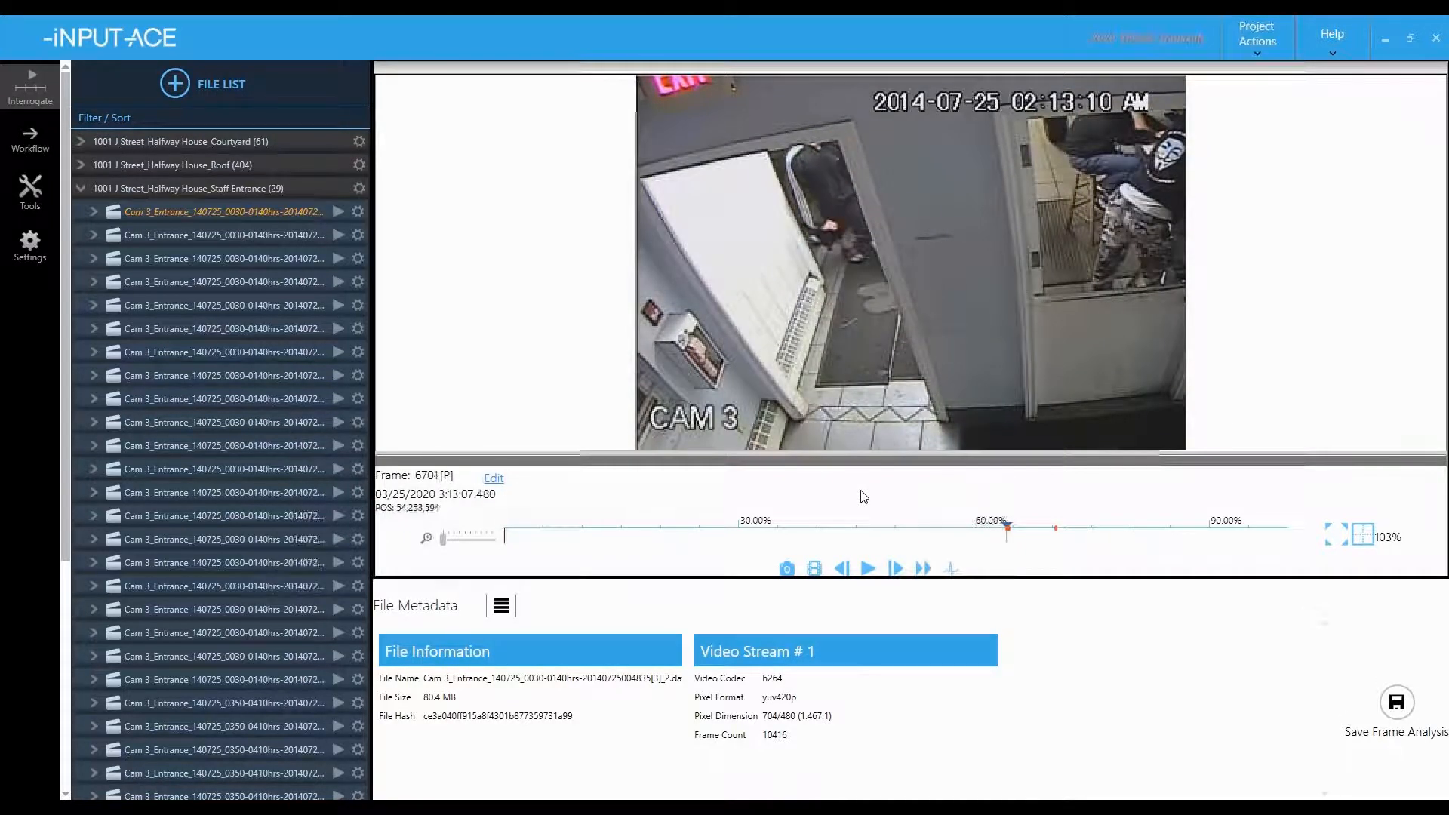
pyautogui.press('Left')
pyautogui.press('Left')
pyautogui.press('Left')
pyautogui.press('Left')
pyautogui.press('Left')
pyautogui.press('Left')
pyautogui.press('Left')
pyautogui.press('Left')
pyautogui.press('Left')
pyautogui.press('Left')
pyautogui.press('Left')
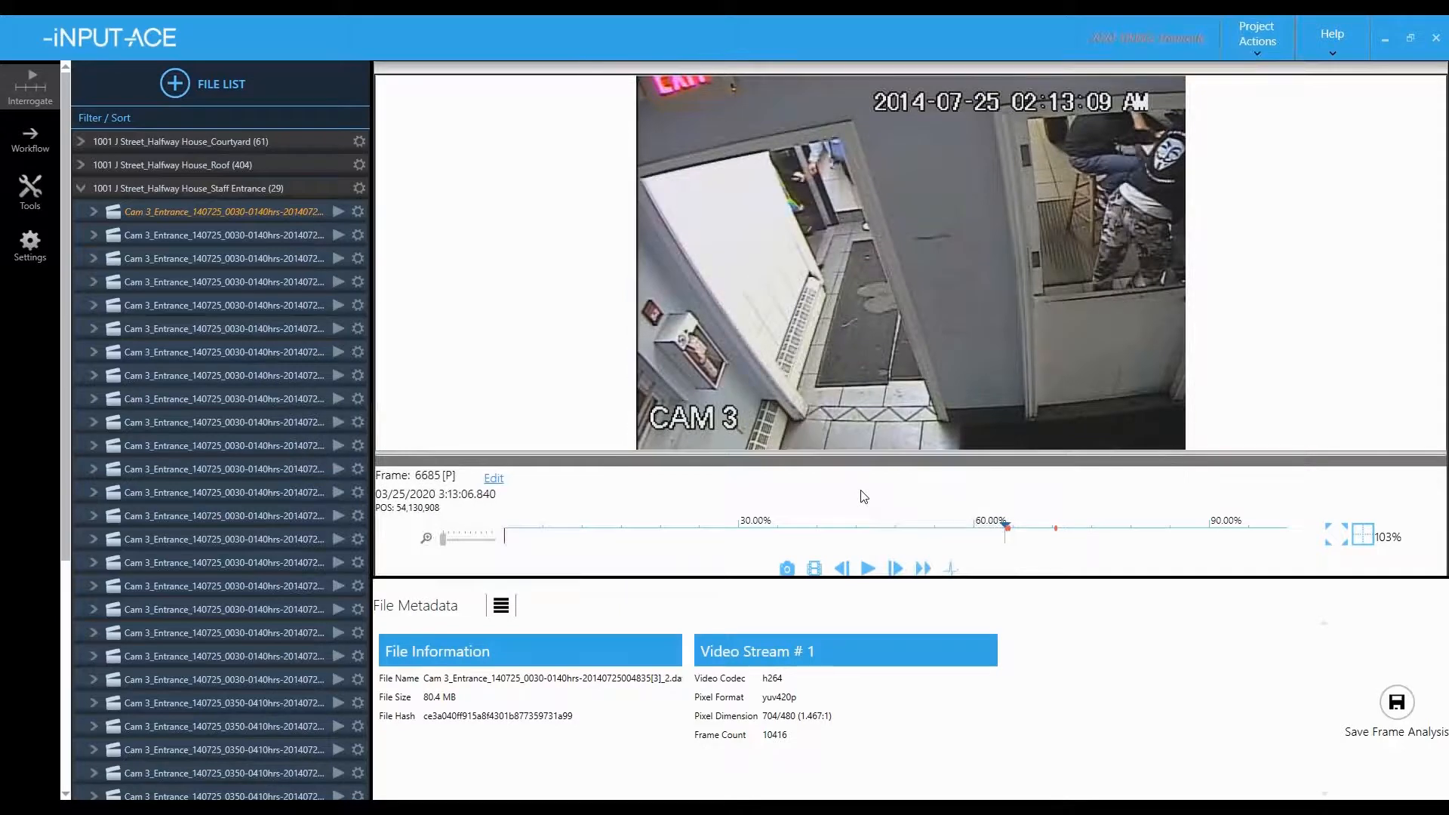
pyautogui.press('Right')
pyautogui.press('Right')
pyautogui.press('Right')
pyautogui.press('Right')
pyautogui.press('Right')
pyautogui.press('Right')
pyautogui.press('Right')
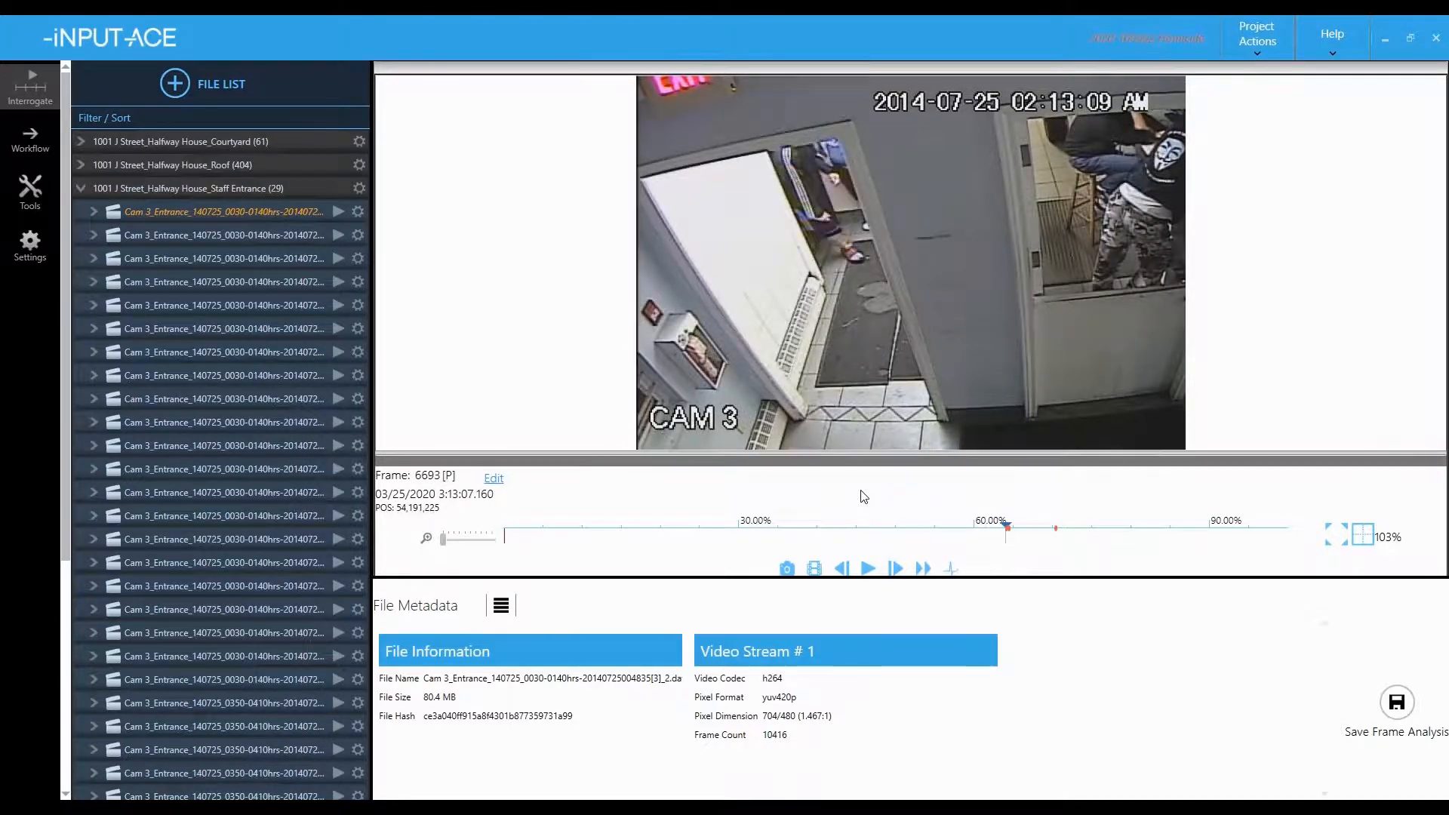
pyautogui.press('Left')
pyautogui.press('Left')
pyautogui.press('Left')
pyautogui.press('Left')
pyautogui.press('Left')
pyautogui.press('Left')
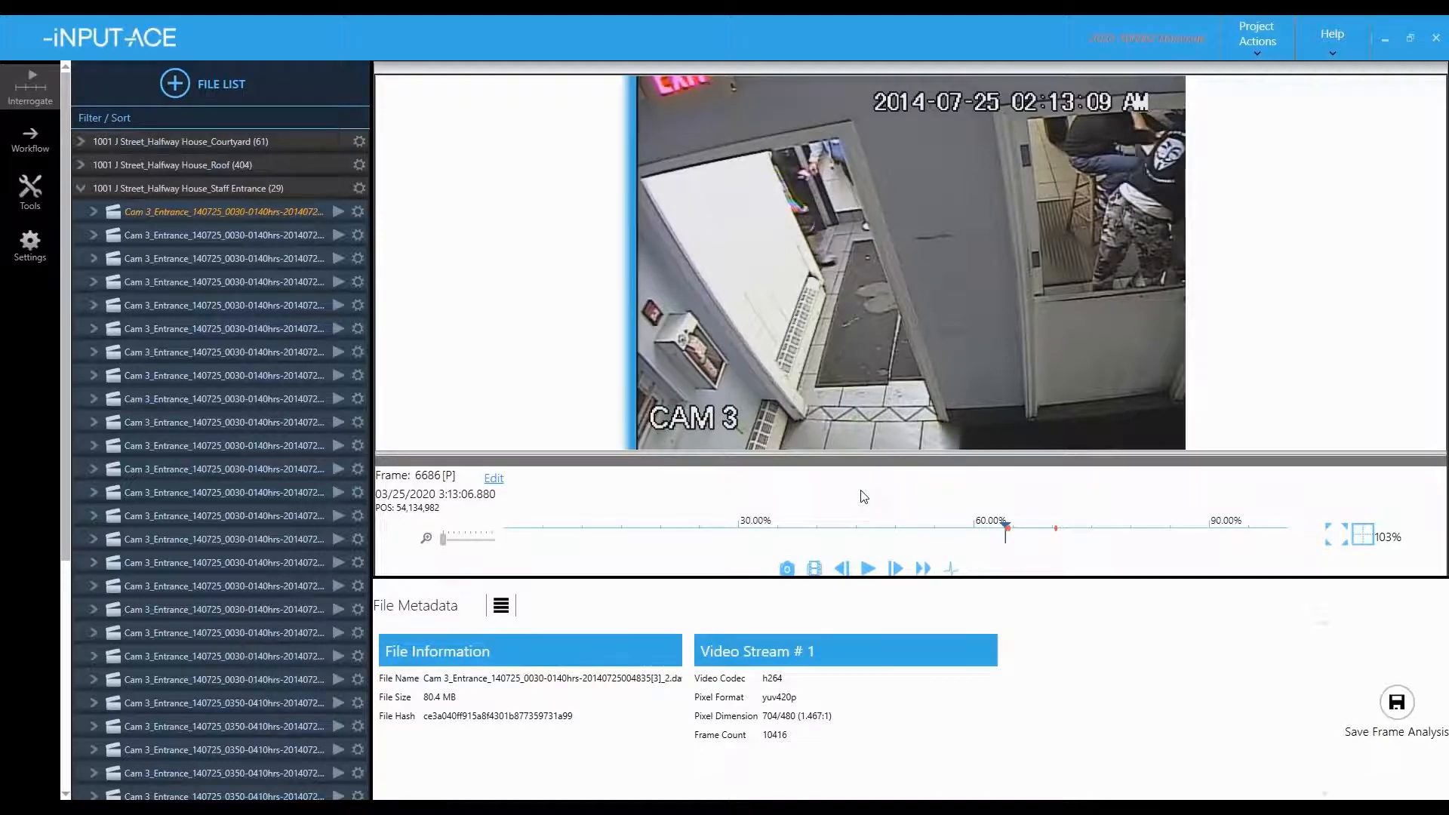
# - Play the suspect's walk through to frame 6809 and begin a workflow subclip from it
pyautogui.press('space')
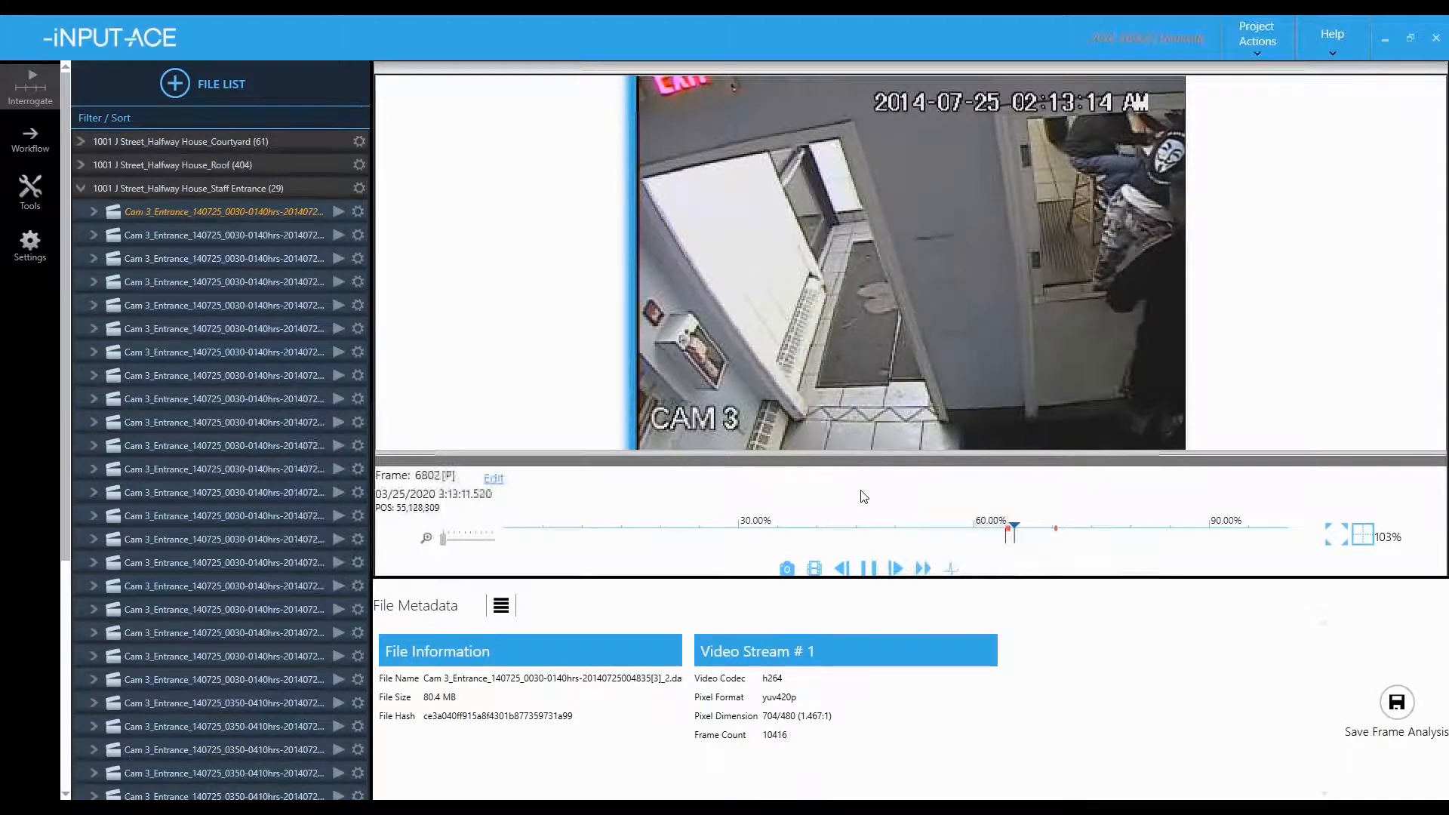
pyautogui.press('space')
pyautogui.press('Left')
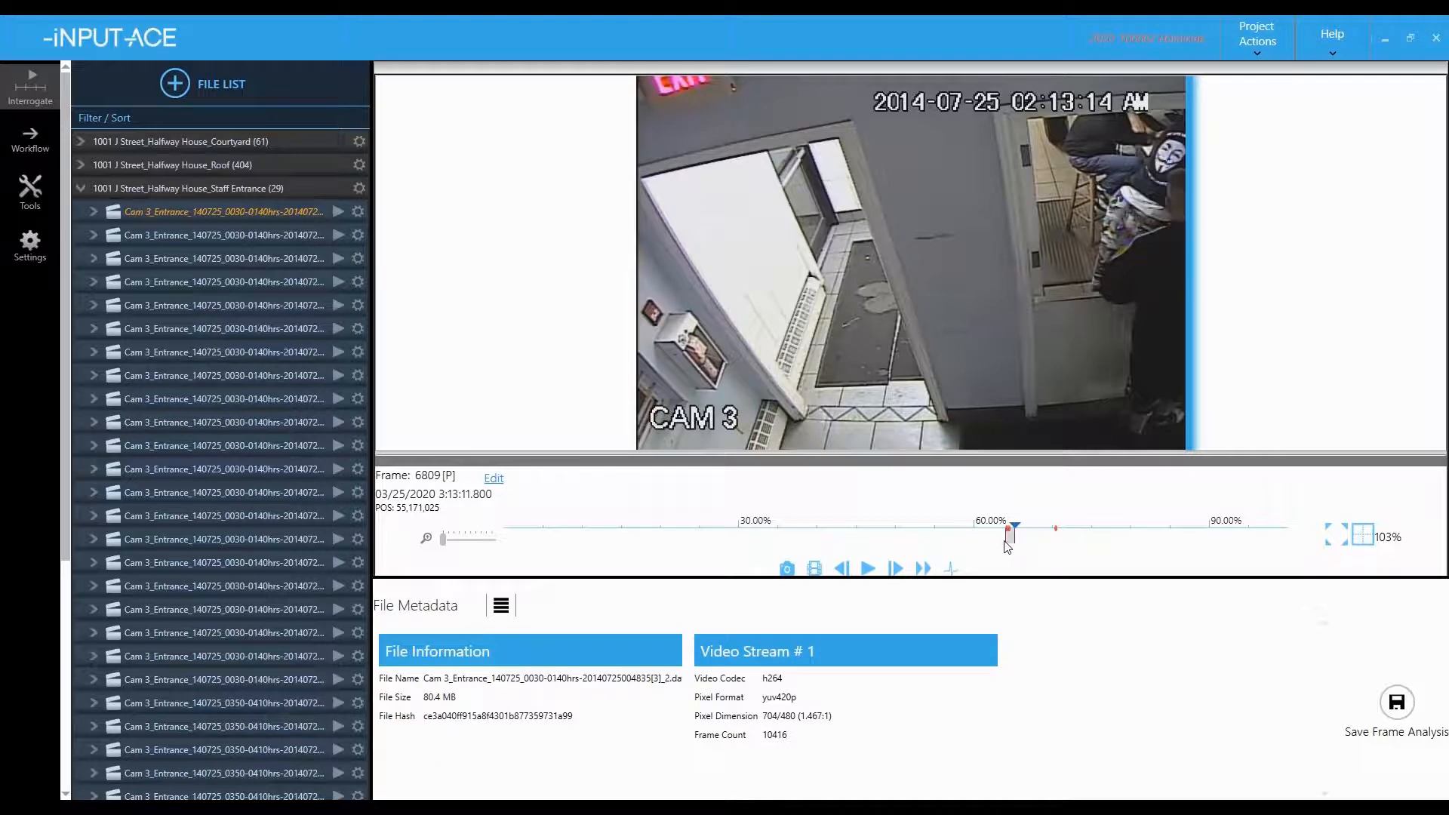
pyautogui.click(951, 567)
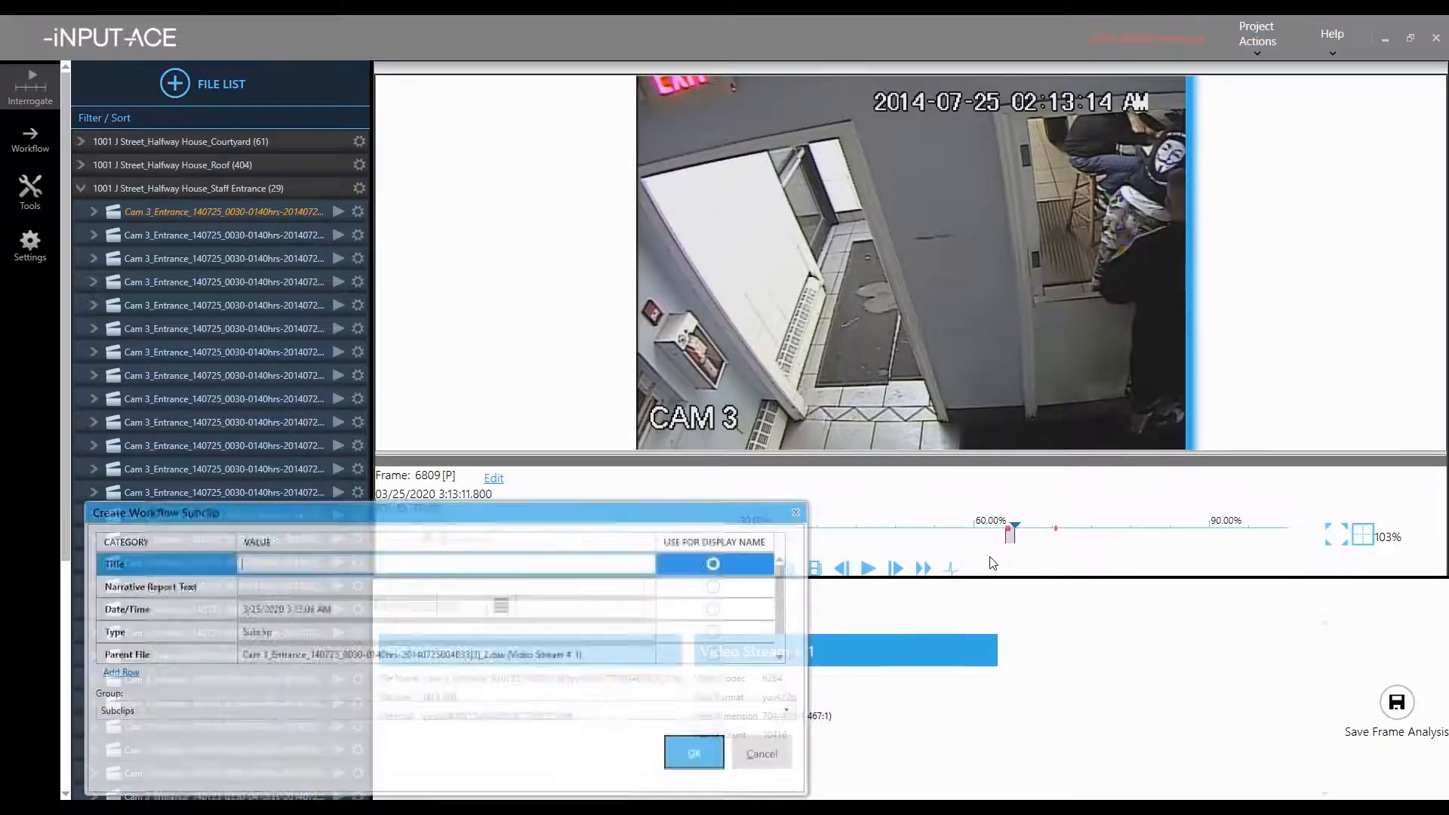
# - Save the subclip titled 'Movement of suspect' with a narrative that the male's gait may aid identification
pyautogui.moveTo(574, 510); pyautogui.dragTo(647, 296)
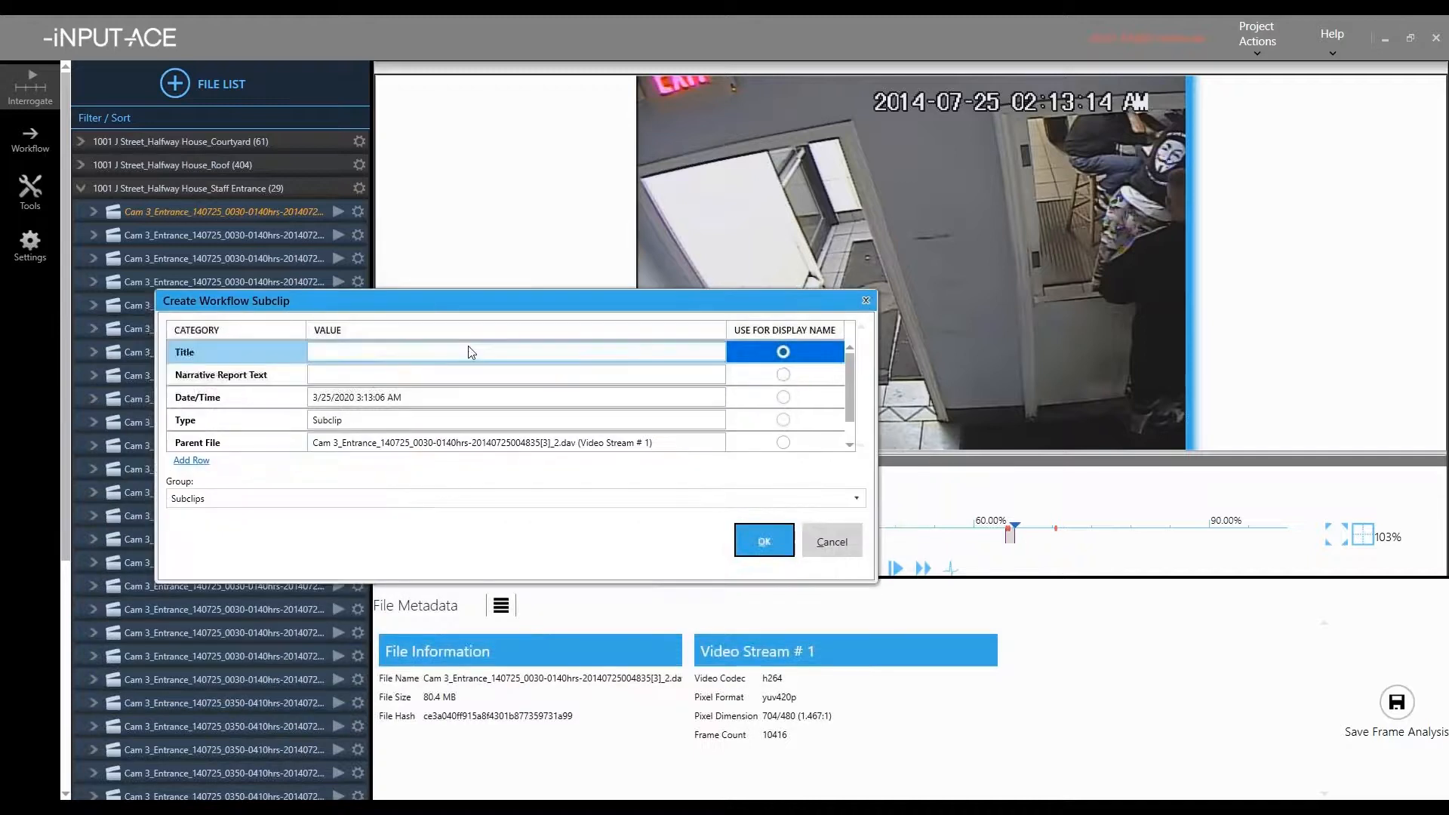
pyautogui.click(455, 351)
pyautogui.write('Movement of suspect')
pyautogui.click(390, 374)
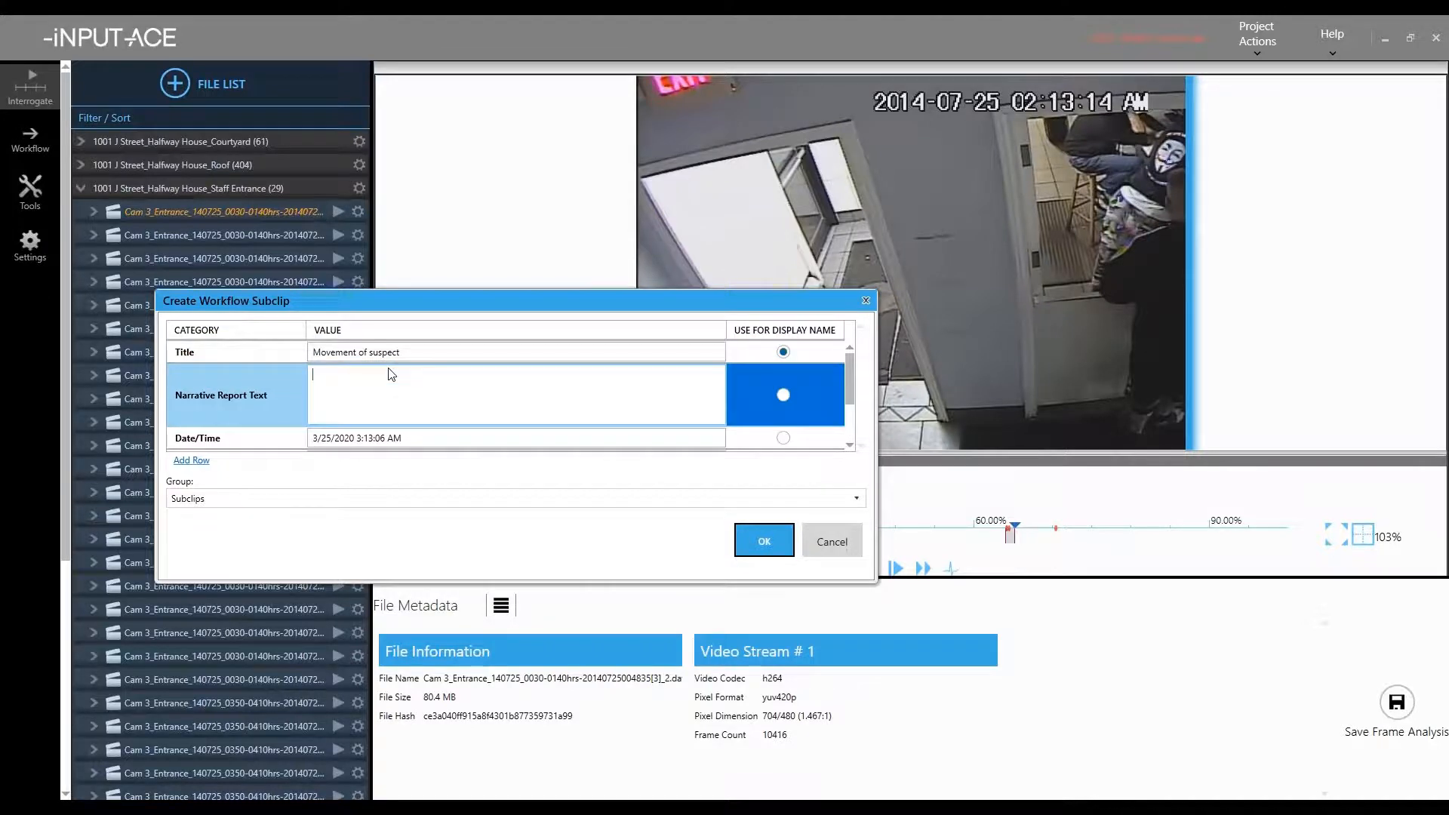
pyautogui.write('By observin')
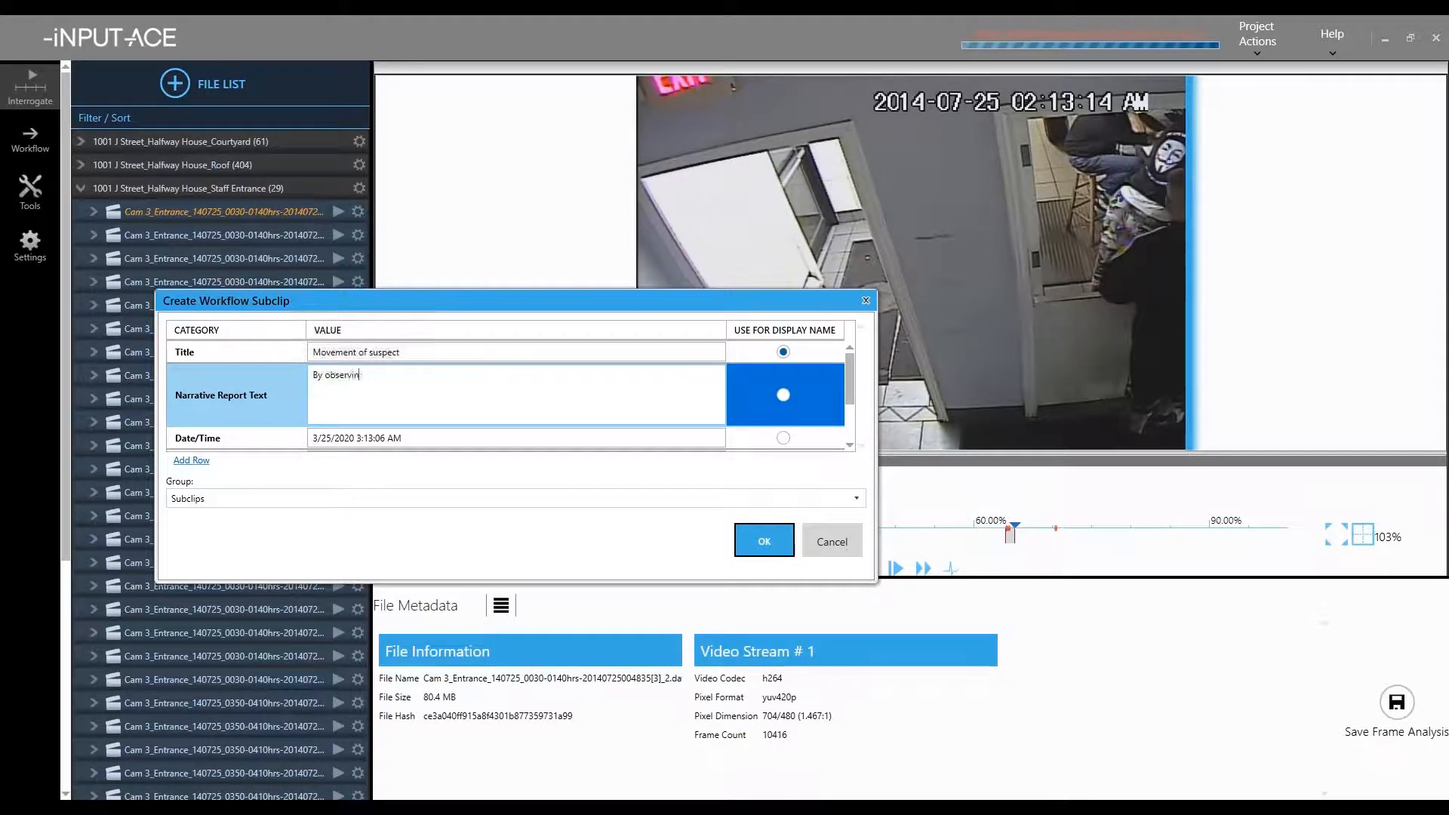
pyautogui.write('g the tga')
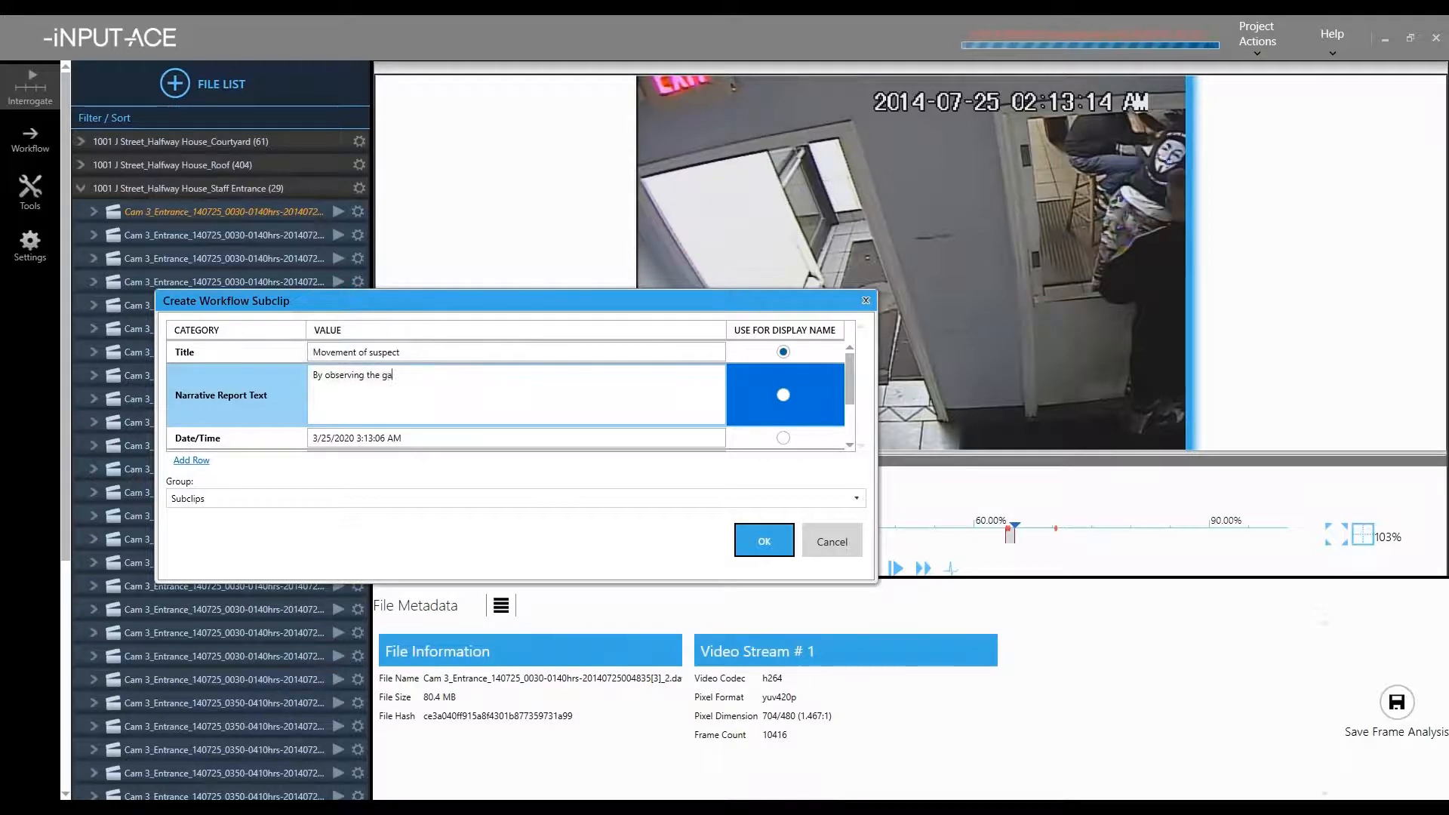
pyautogui.write('te of the mal')
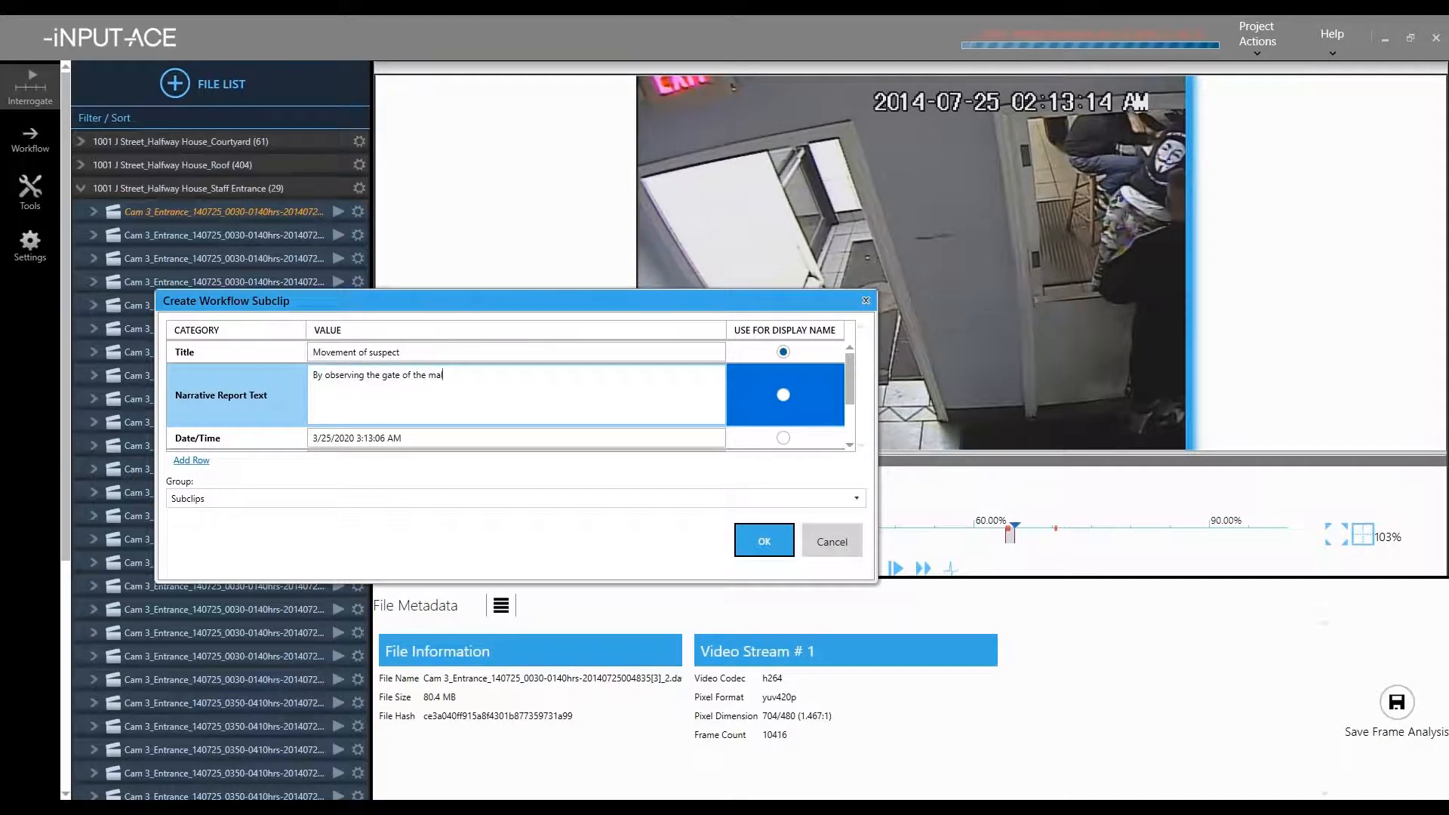
pyautogui.write("e's movement, it migh")
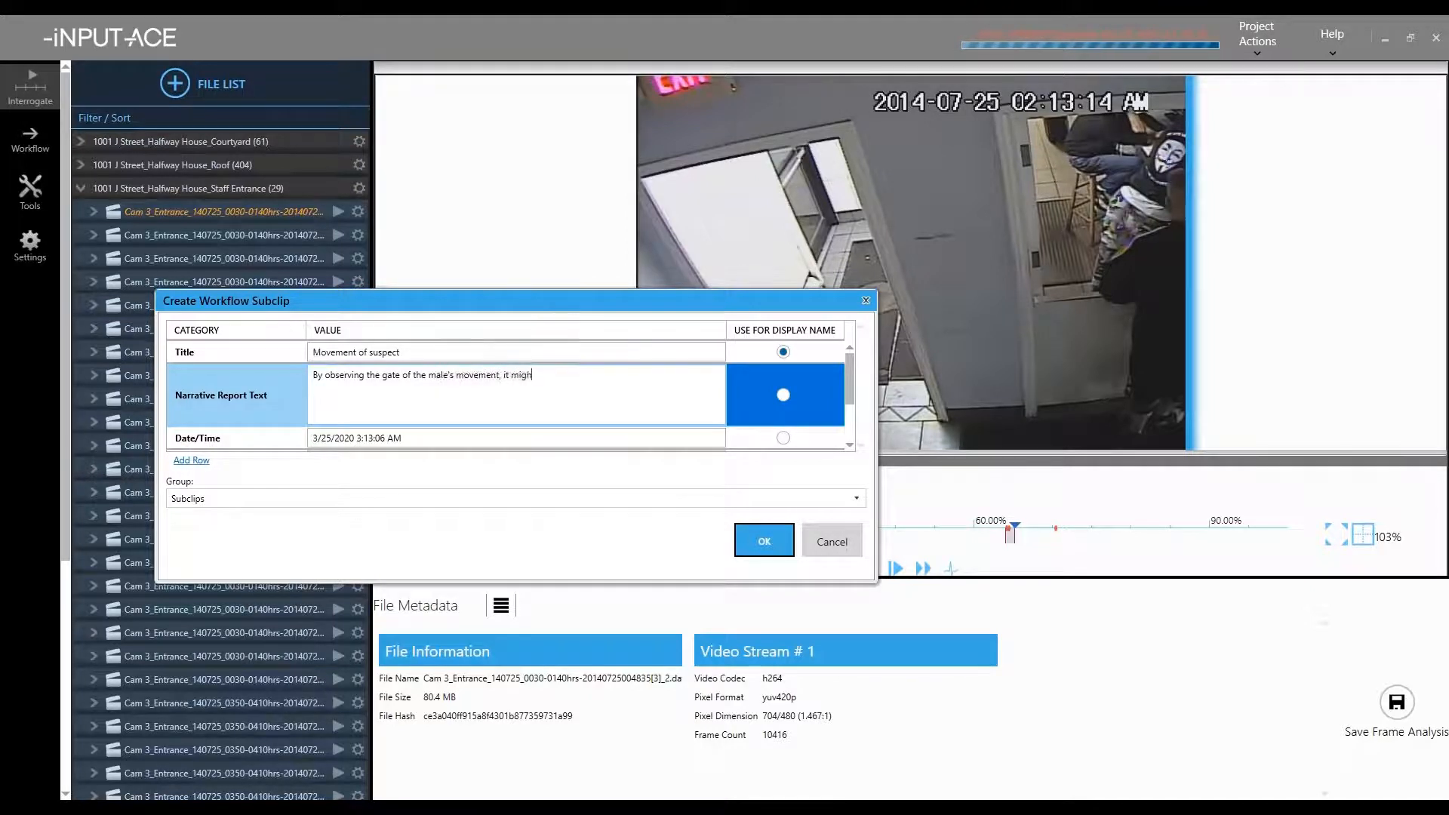
pyautogui.write('t be easier to ')
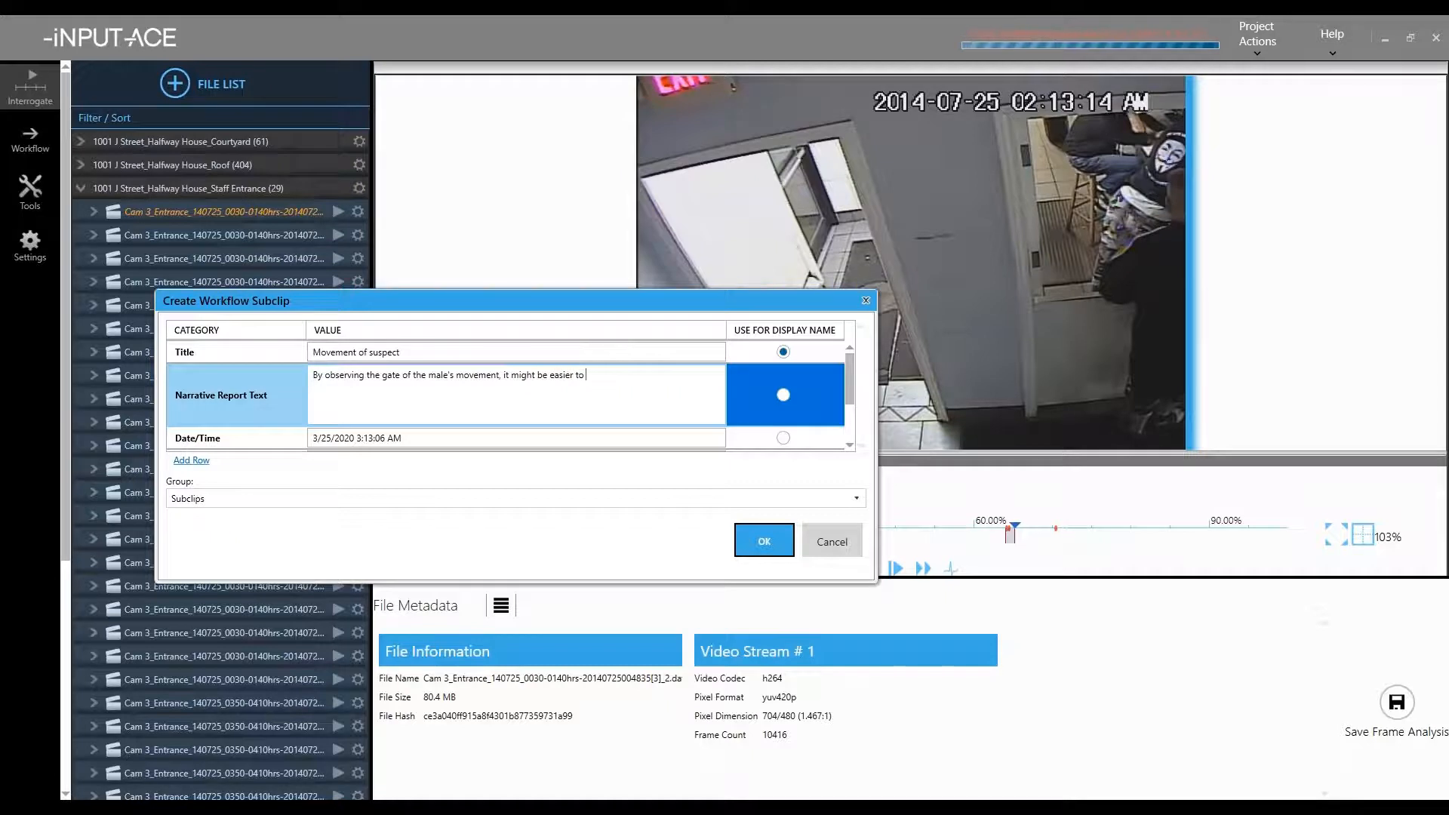
pyautogui.write('identify the supec')
pyautogui.press('BackSpace')
pyautogui.press('BackSpace')
pyautogui.press('BackSpace')
pyautogui.press('BackSpace')
pyautogui.write('uspect.')
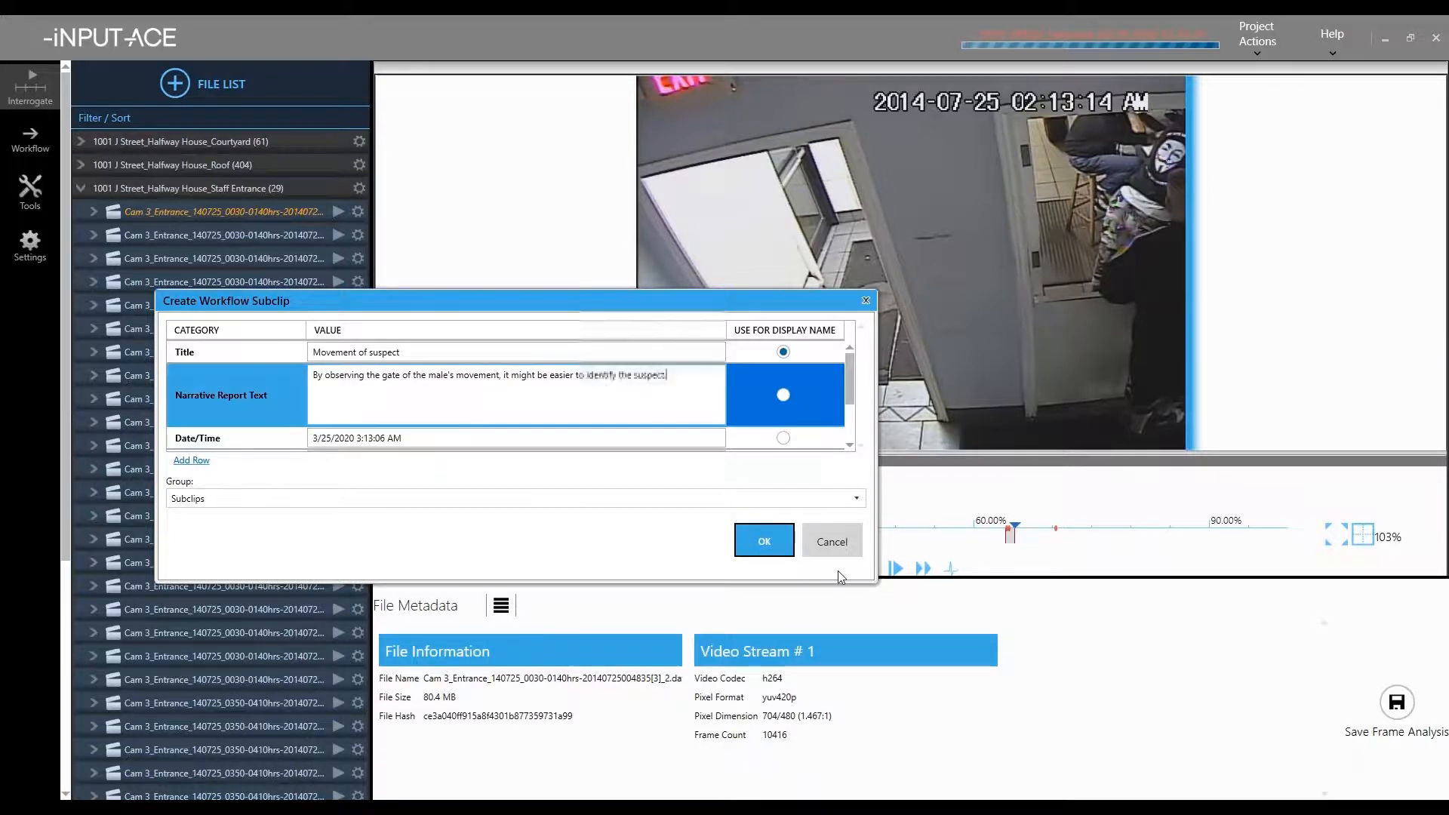
pyautogui.click(780, 549)
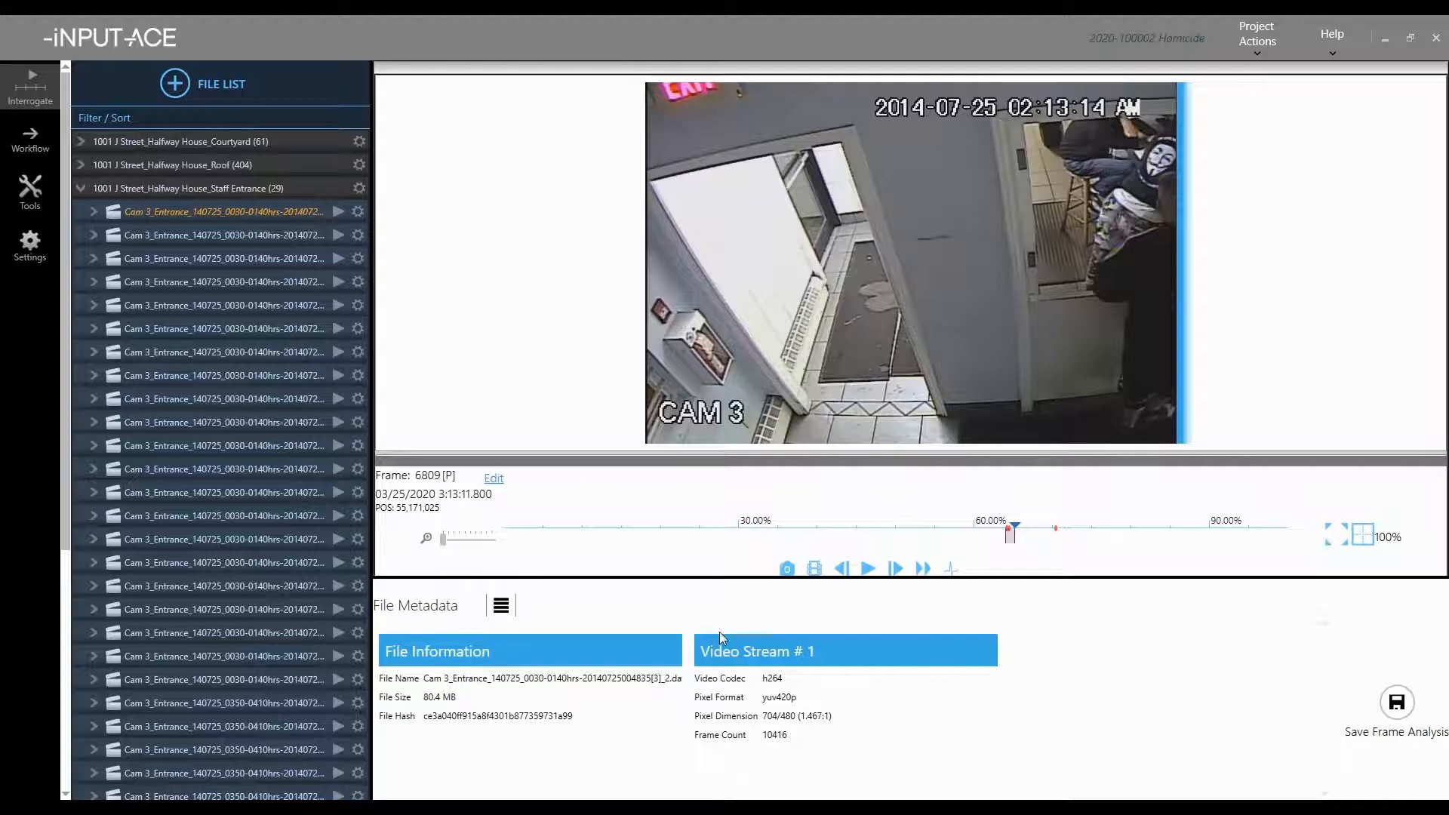
pyautogui.click(1260, 44)
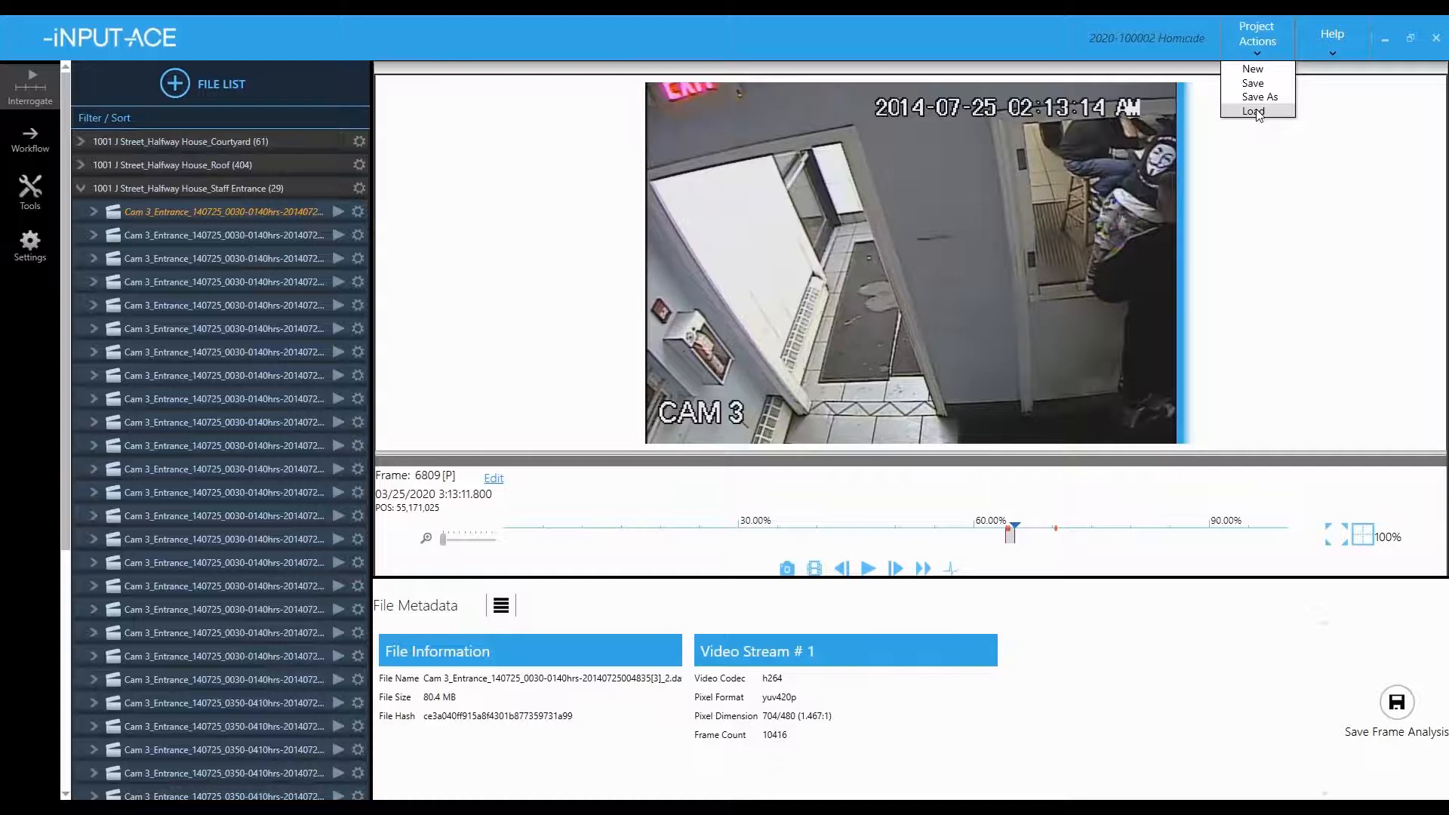
pyautogui.click(1258, 113)
pyautogui.doubleClick(226, 231)
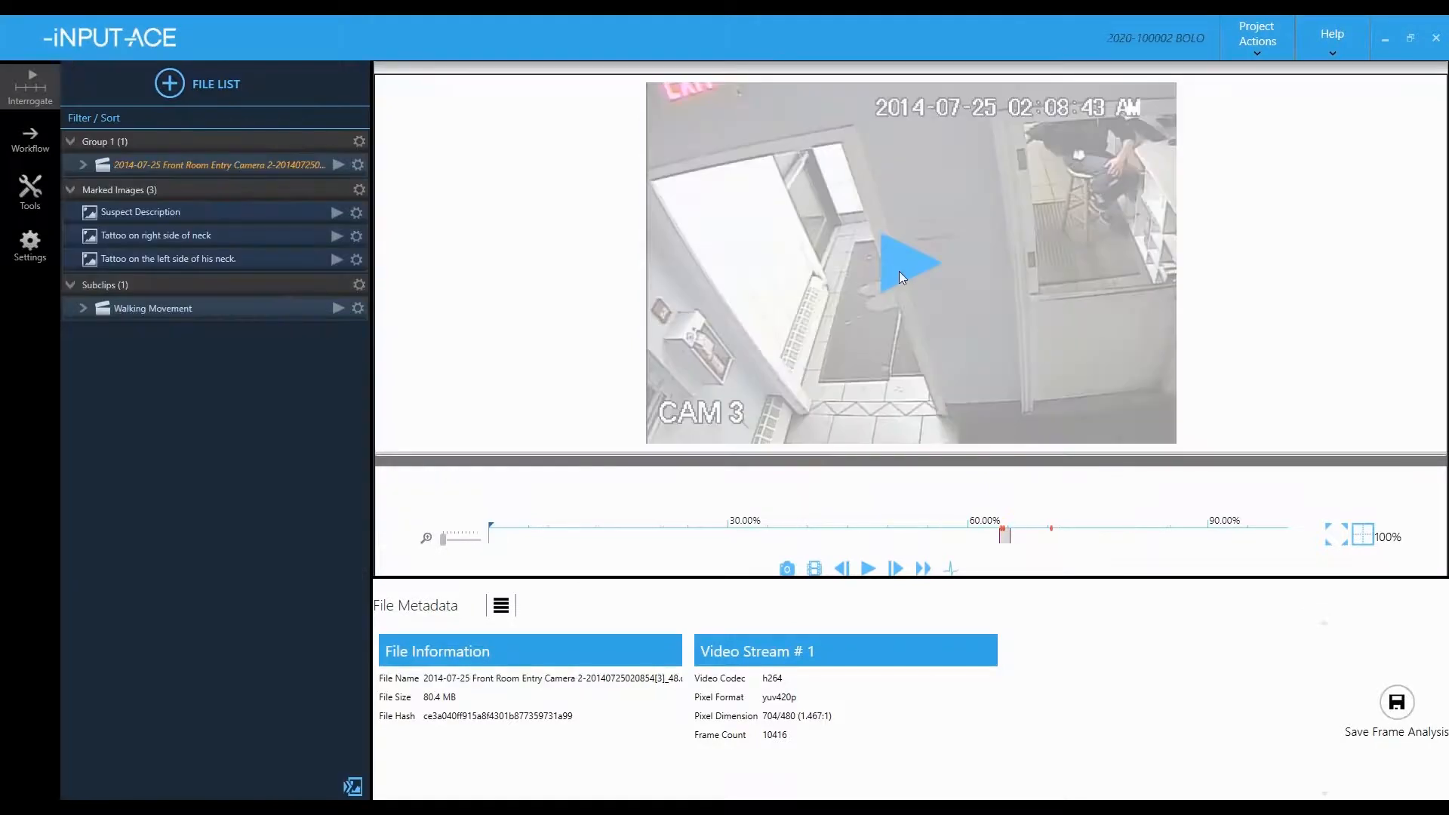
# - Go to the marked section near frame 6684 and export the three marked frames as still images
pyautogui.click(899, 270)
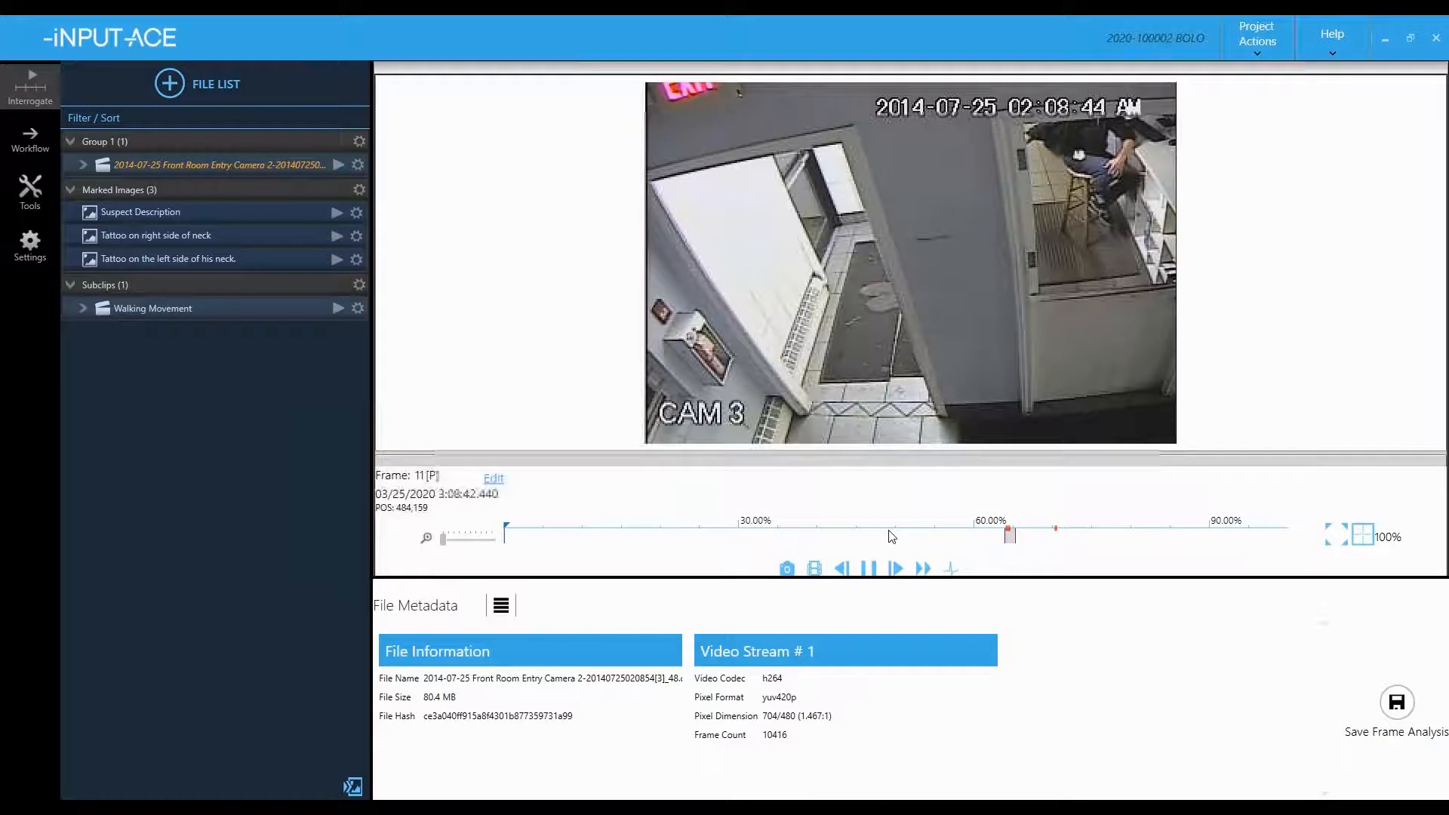
pyautogui.click(1006, 531)
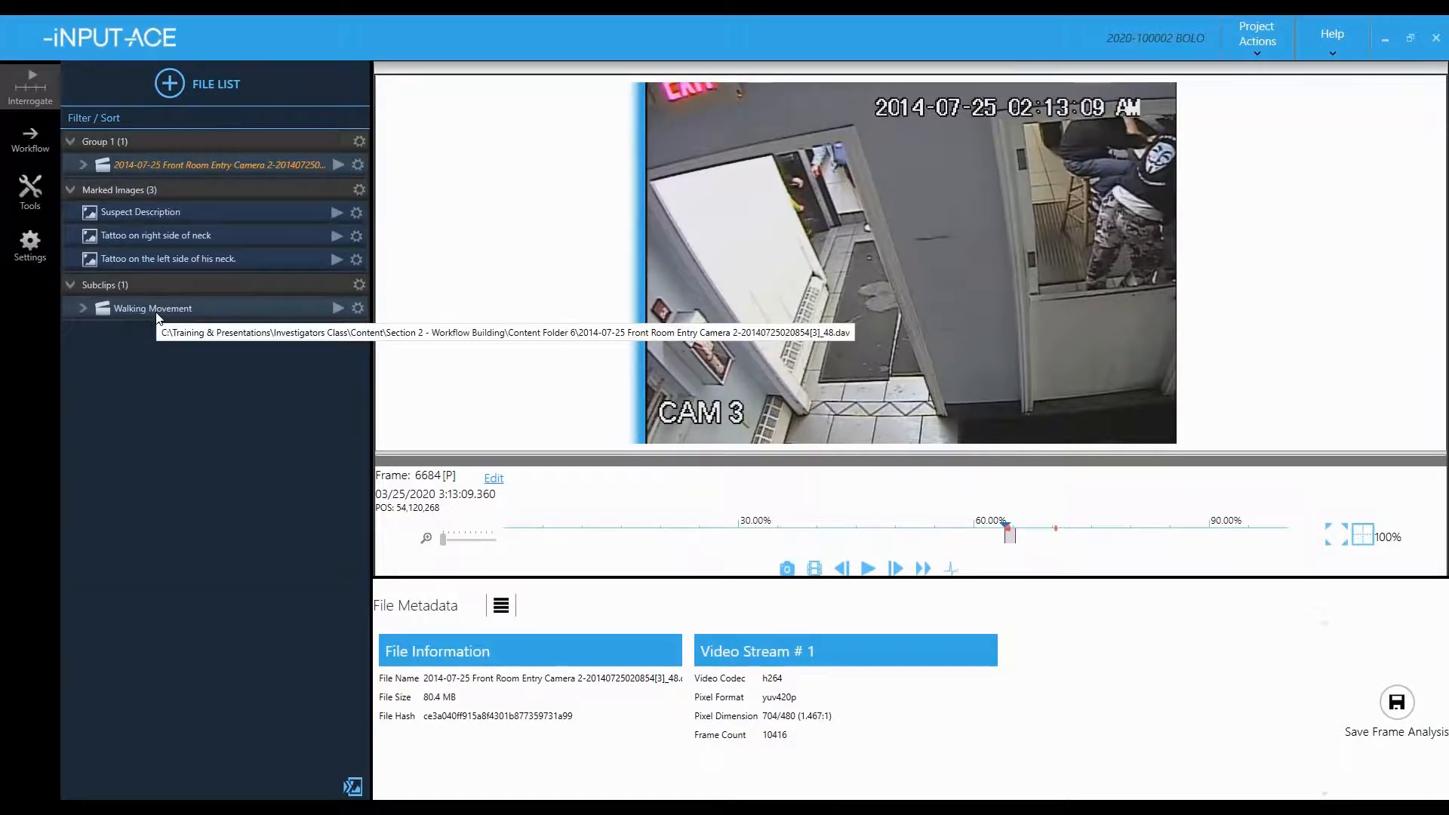
pyautogui.click(354, 787)
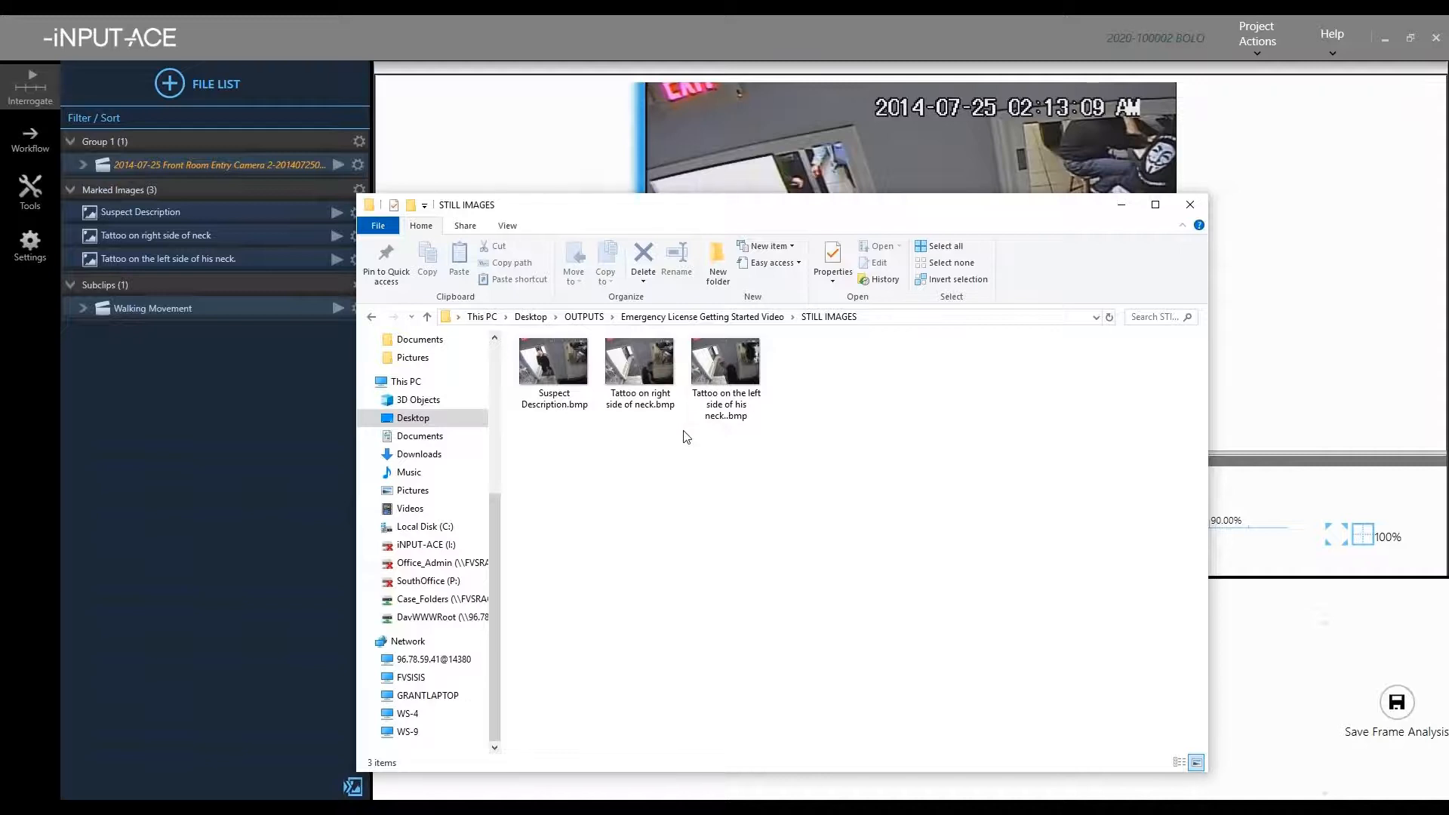
# - Minimize the STILL IMAGES folder window and go to the Tools page
pyautogui.click(1122, 220)
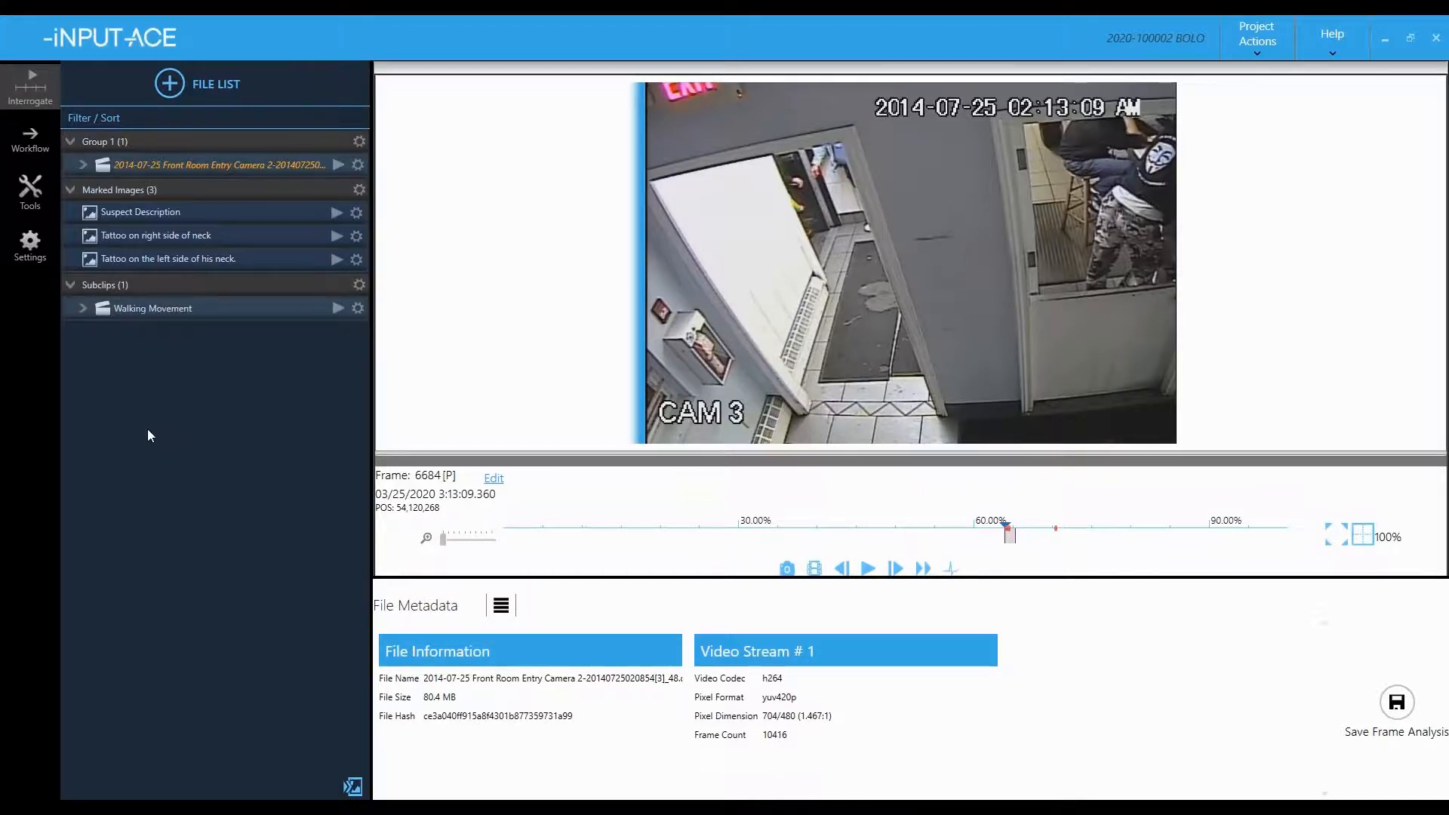
pyautogui.click(31, 198)
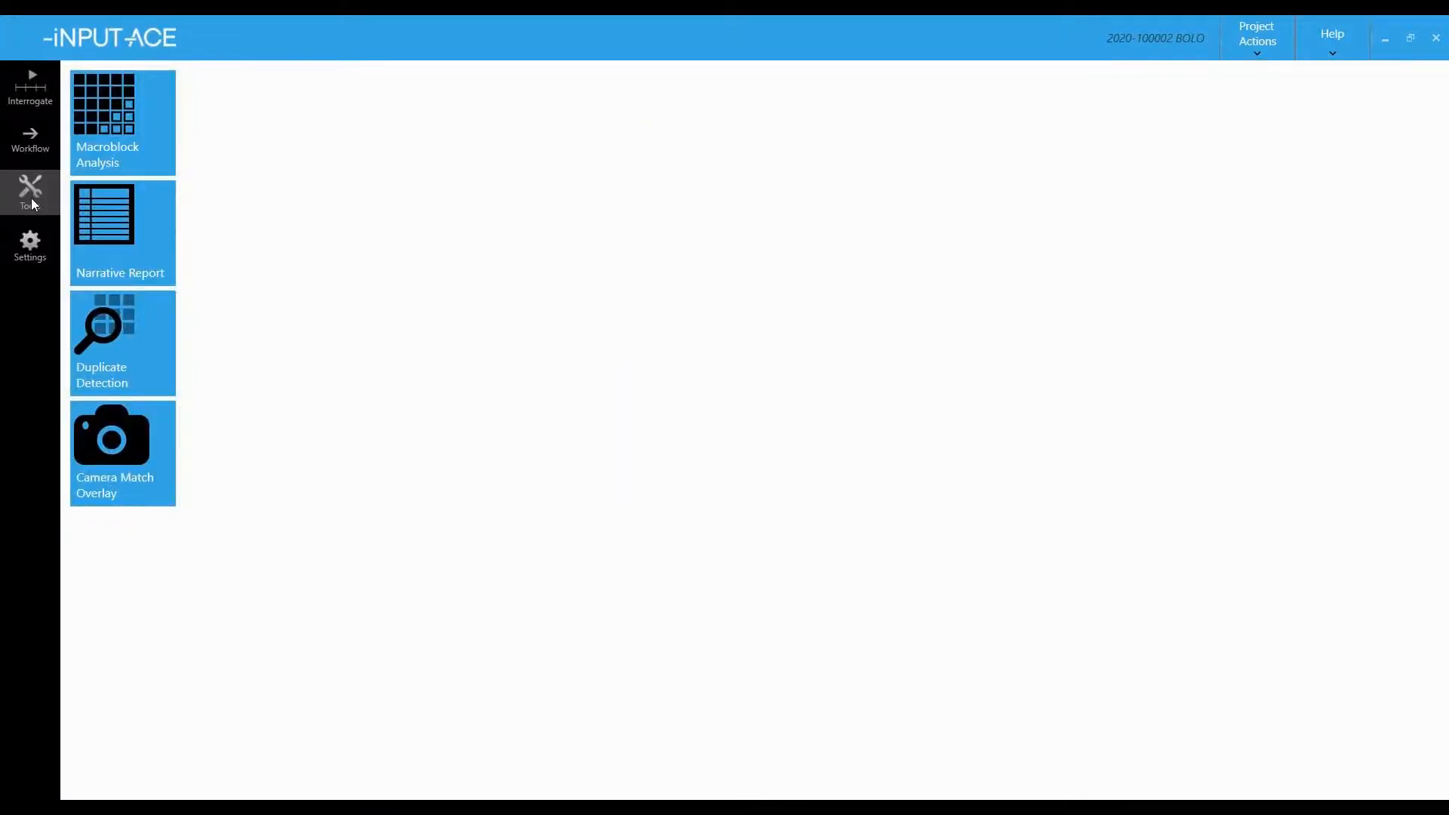
# - Start a Narrative Report from BOLO.template and drop in the Suspect Description still
pyautogui.click(121, 240)
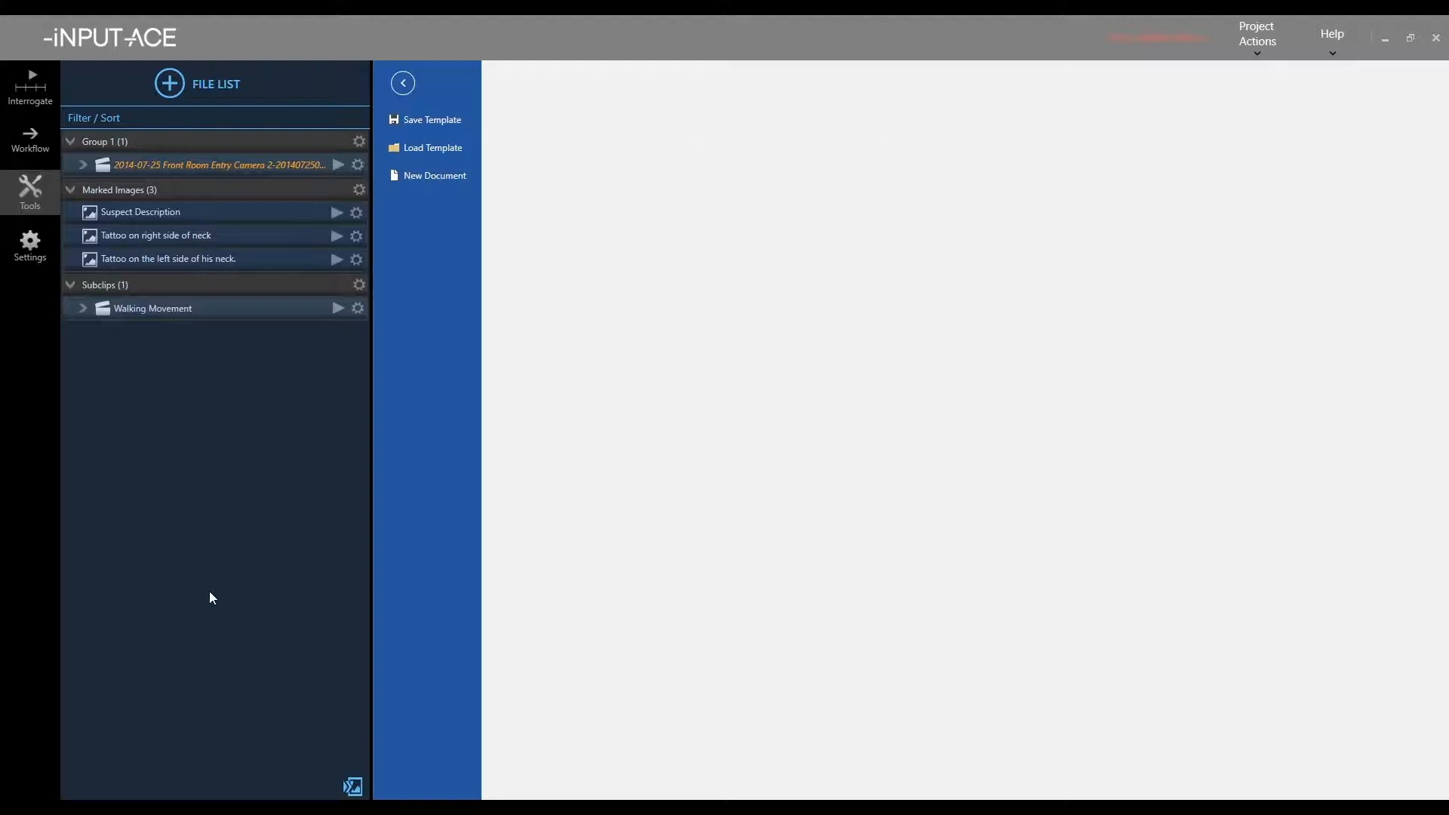
pyautogui.click(403, 151)
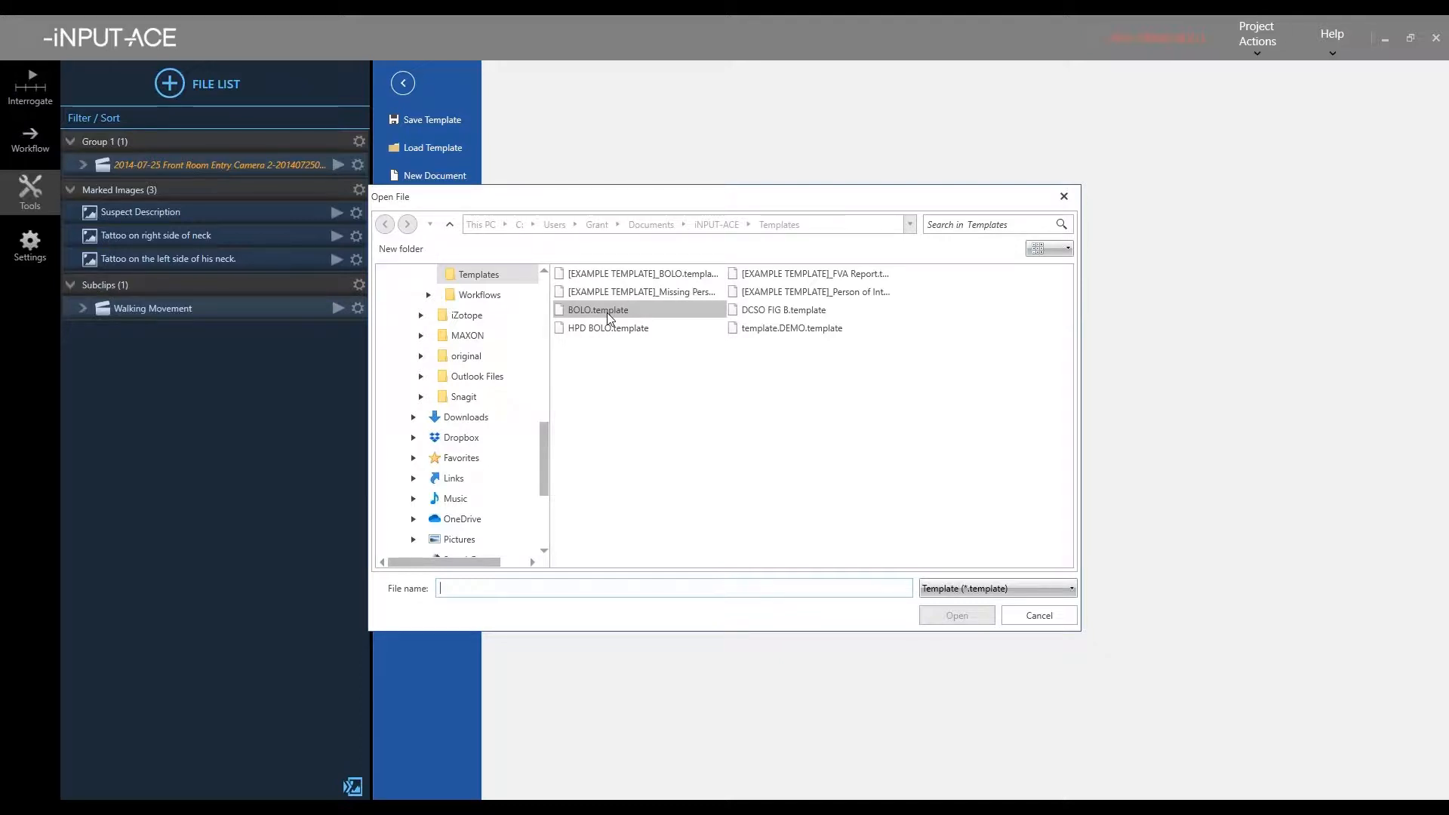
pyautogui.doubleClick(606, 312)
pyautogui.moveTo(232, 238); pyautogui.dragTo(676, 419)
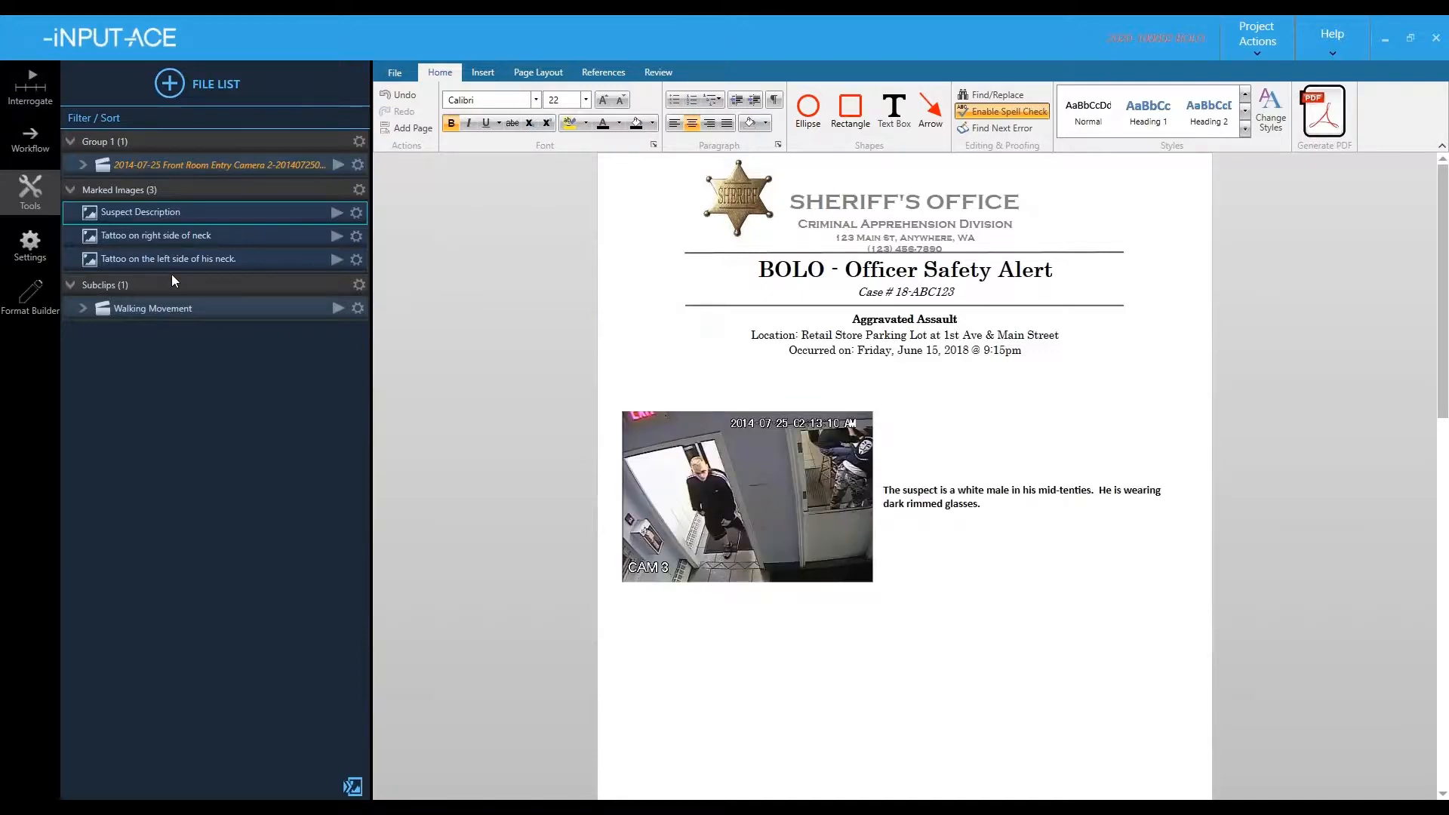
# - Add the right-side and left-side neck tattoo stills to pages 1 and 2
pyautogui.moveTo(157, 238); pyautogui.dragTo(669, 610)
pyautogui.scroll(-3, 675, 600)
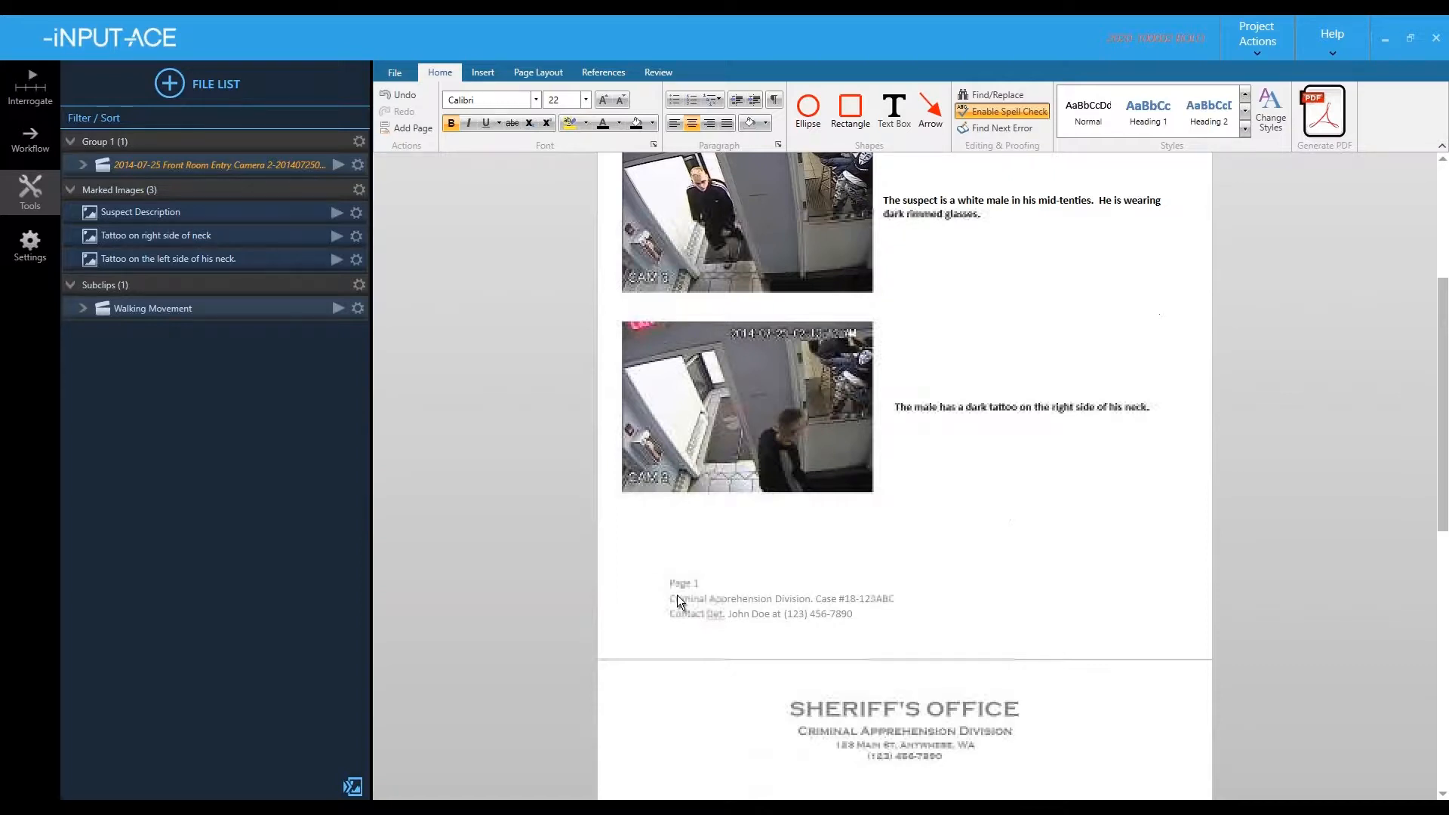
pyautogui.scroll(-3, 677, 600)
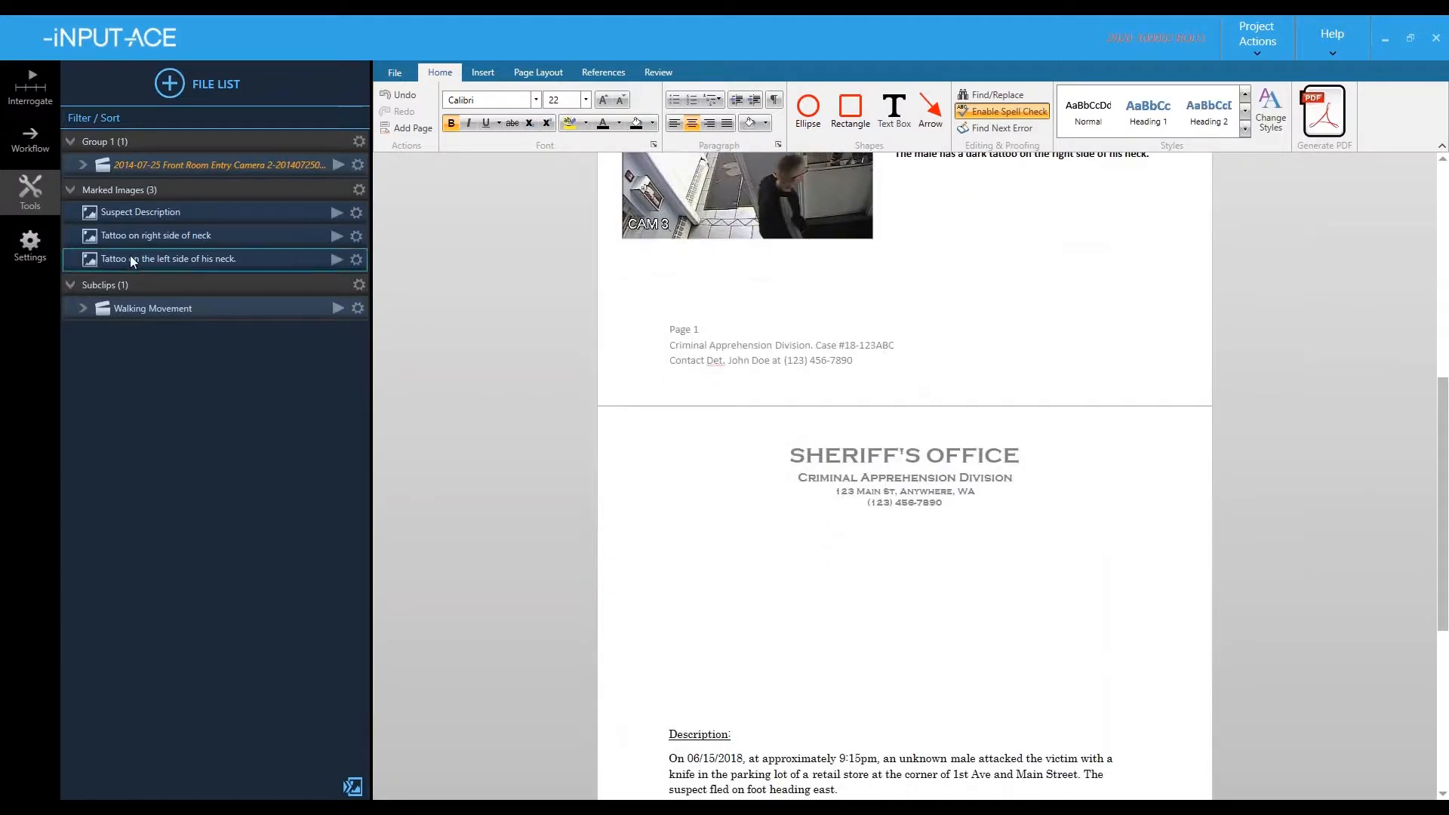
pyautogui.moveTo(129, 256); pyautogui.dragTo(667, 548)
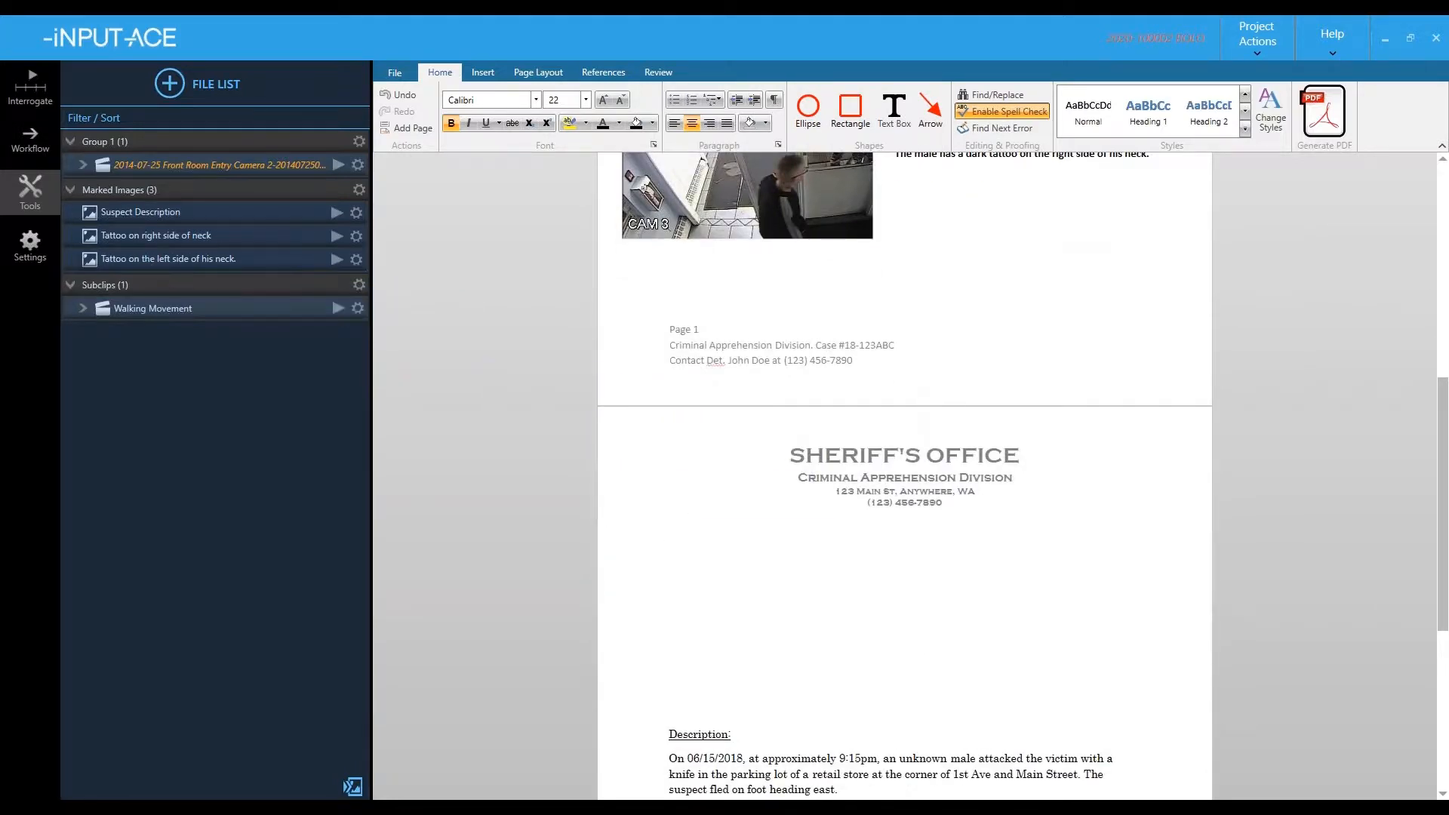
# - Insert the Walking Movement video clip above the Description heading
pyautogui.click(668, 588)
pyautogui.press('Return')
pyautogui.press('Return')
pyautogui.press('Return')
pyautogui.press('Return')
pyautogui.press('Return')
pyautogui.press('Return')
pyautogui.press('Return')
pyautogui.press('Return')
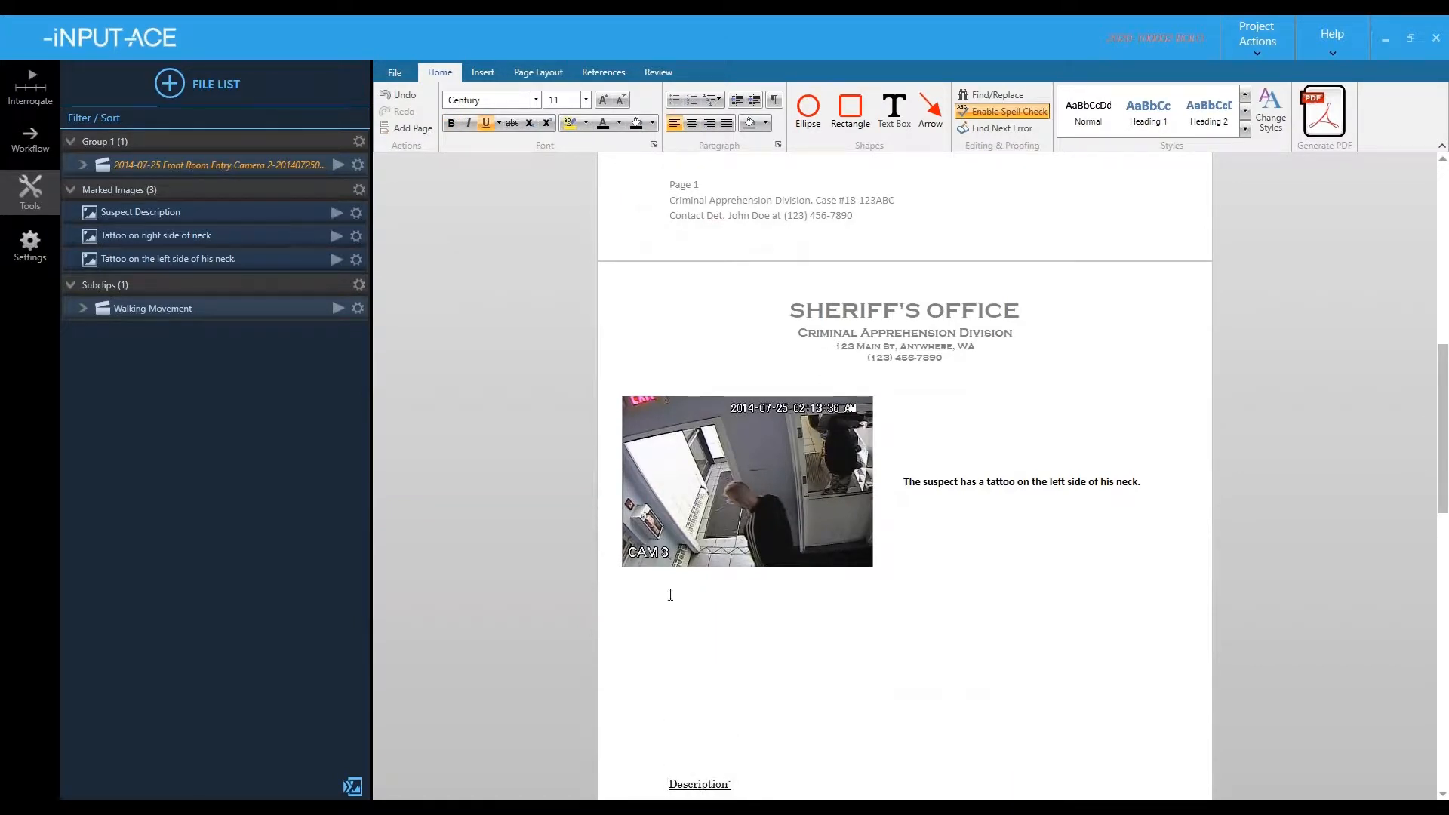
pyautogui.moveTo(148, 310); pyautogui.dragTo(649, 605)
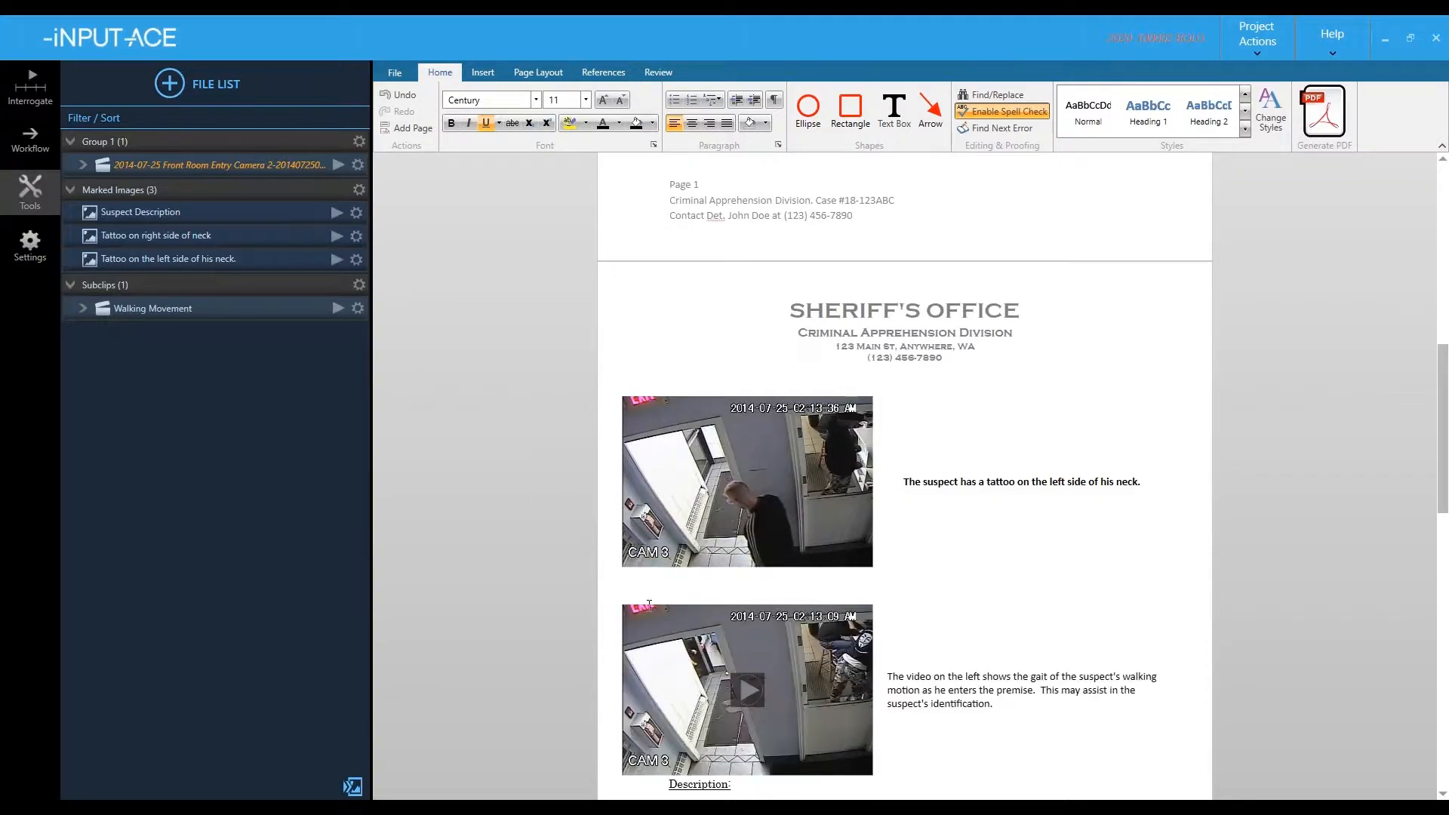
pyautogui.click(685, 683)
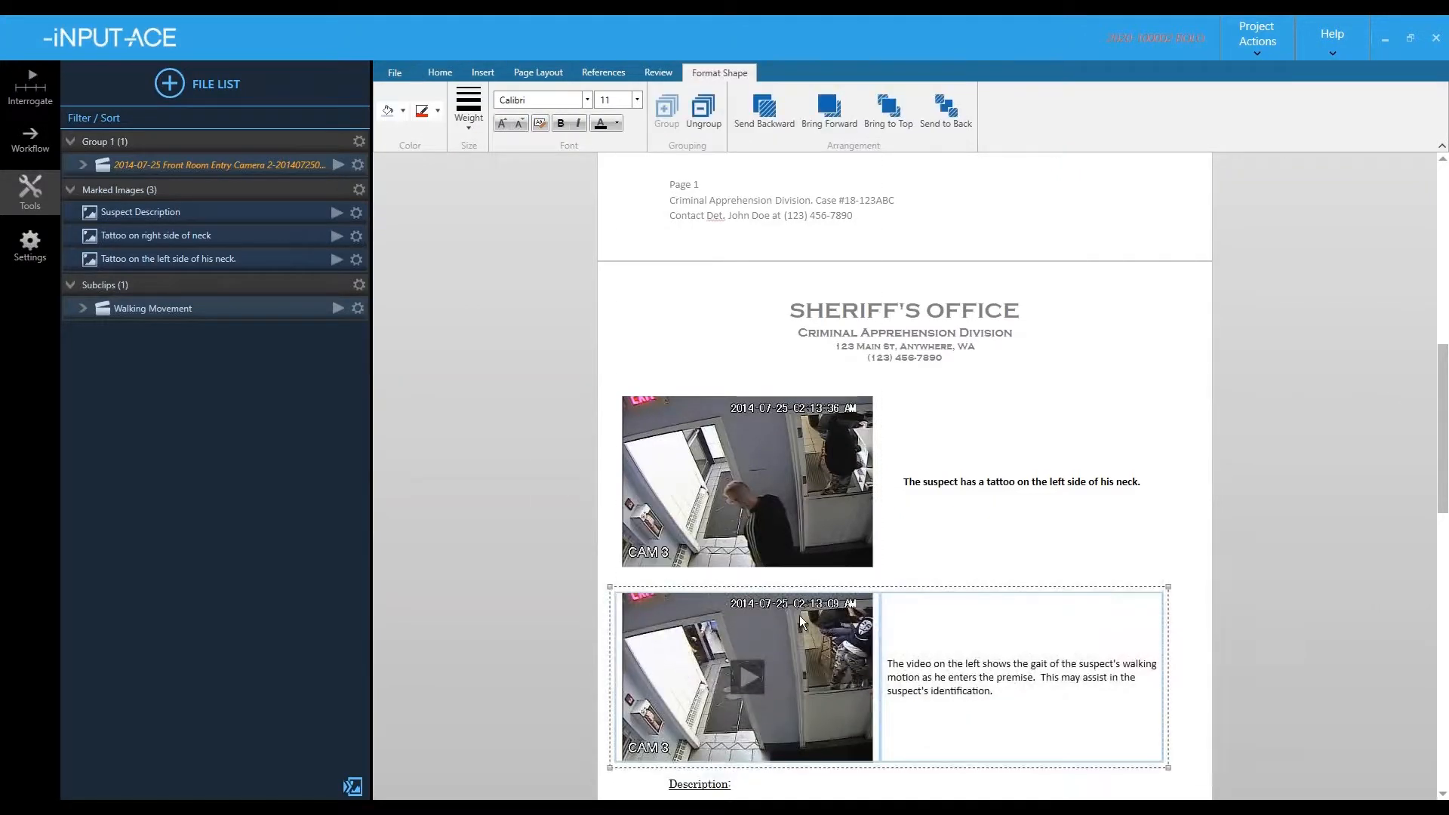
pyautogui.scroll(-4, 799, 538)
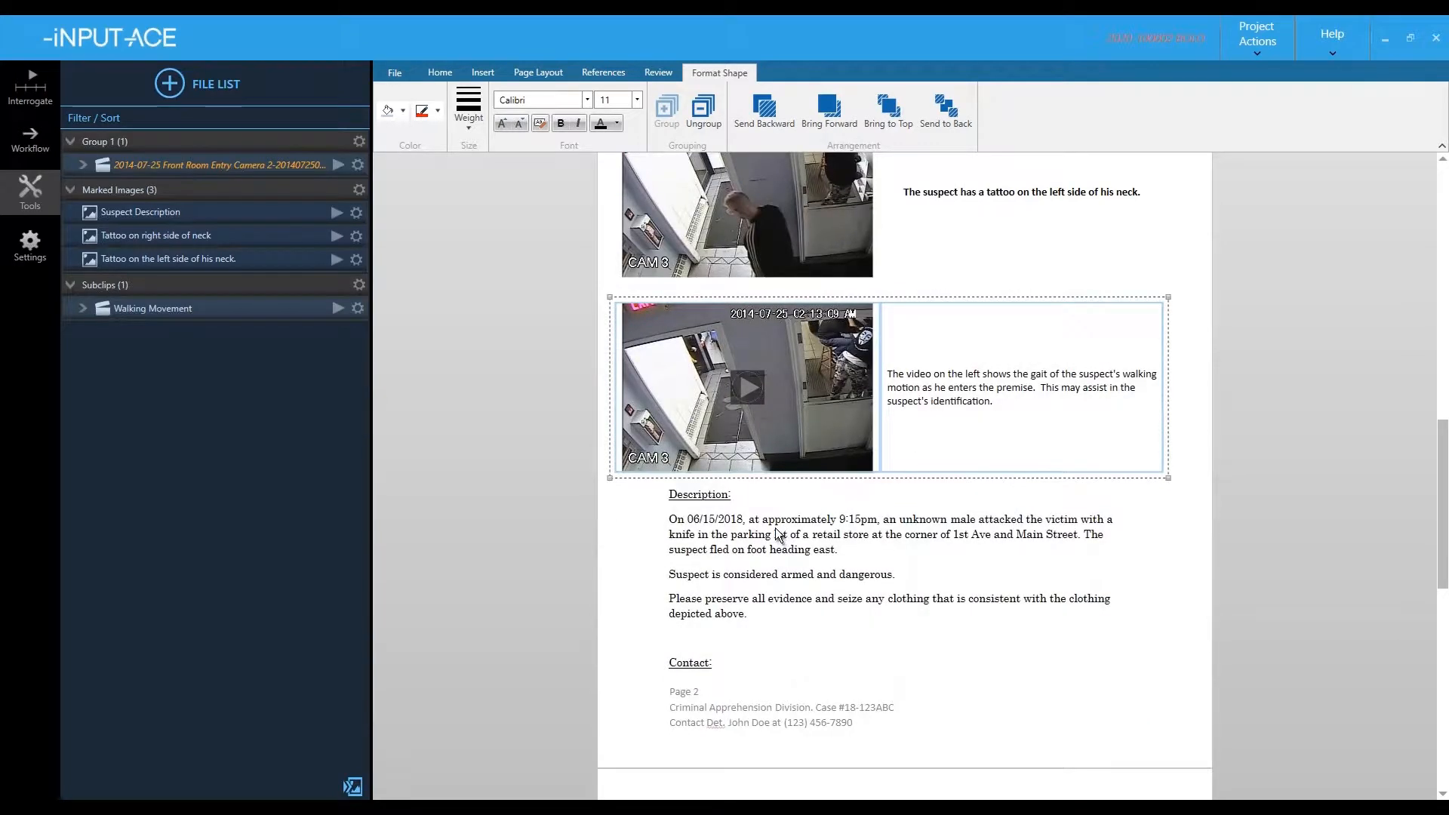
pyautogui.scroll(6, 776, 527)
pyautogui.scroll(4, 759, 514)
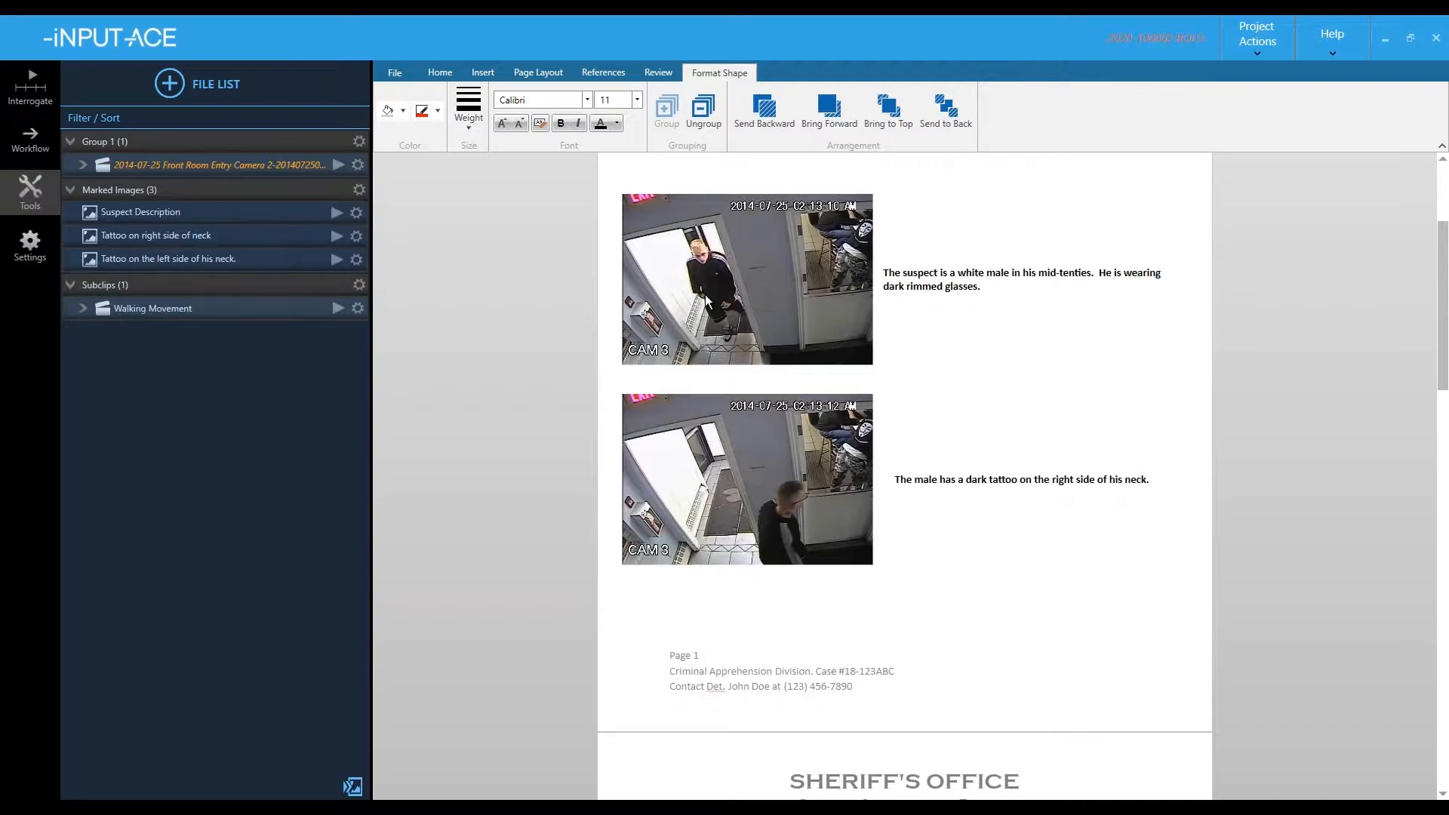
# - Duplicate the first still, crop the copy to the suspect's face, and place it below the caption
pyautogui.click(707, 300)
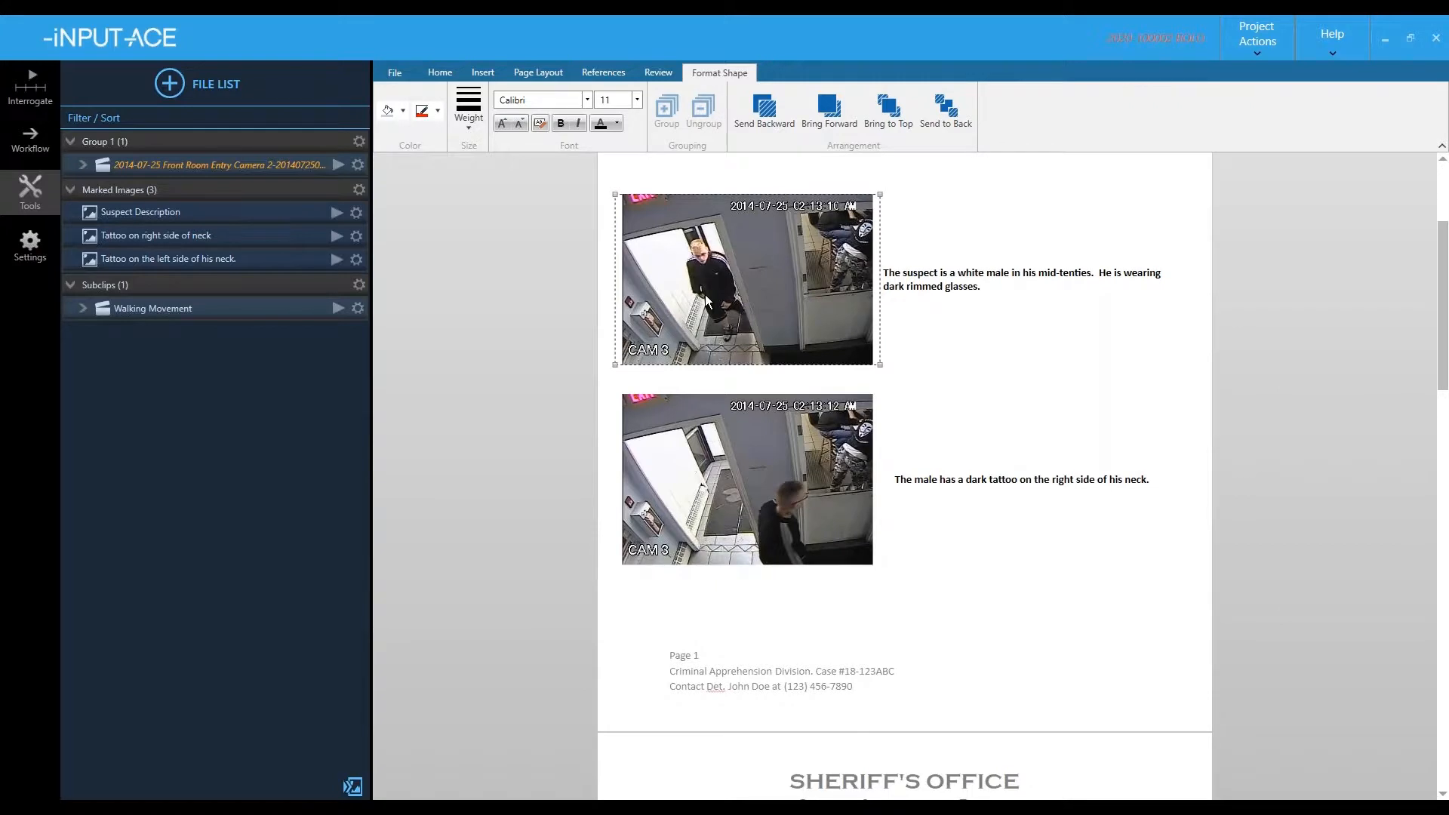
pyautogui.click(706, 296)
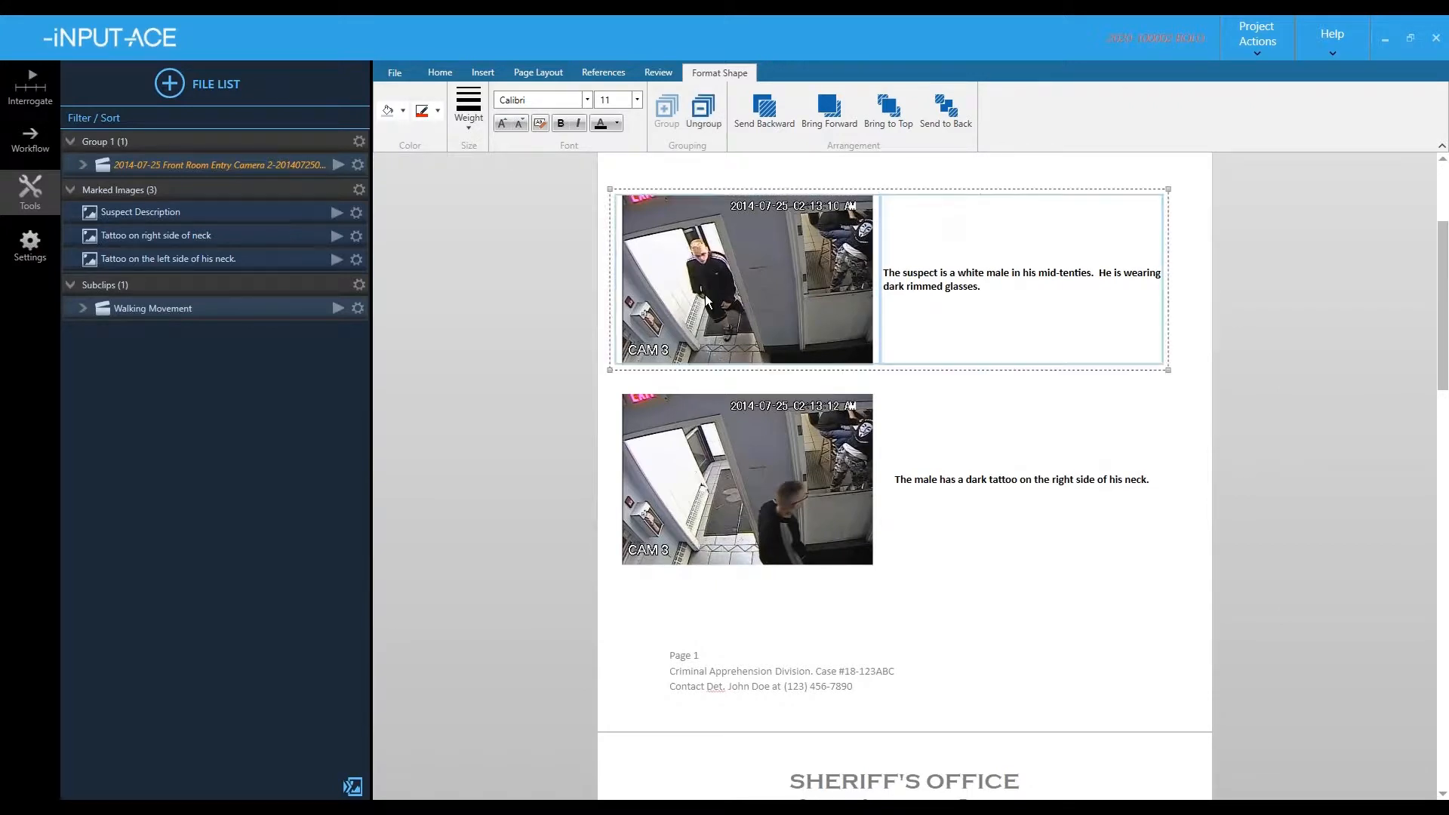
pyautogui.click(705, 296)
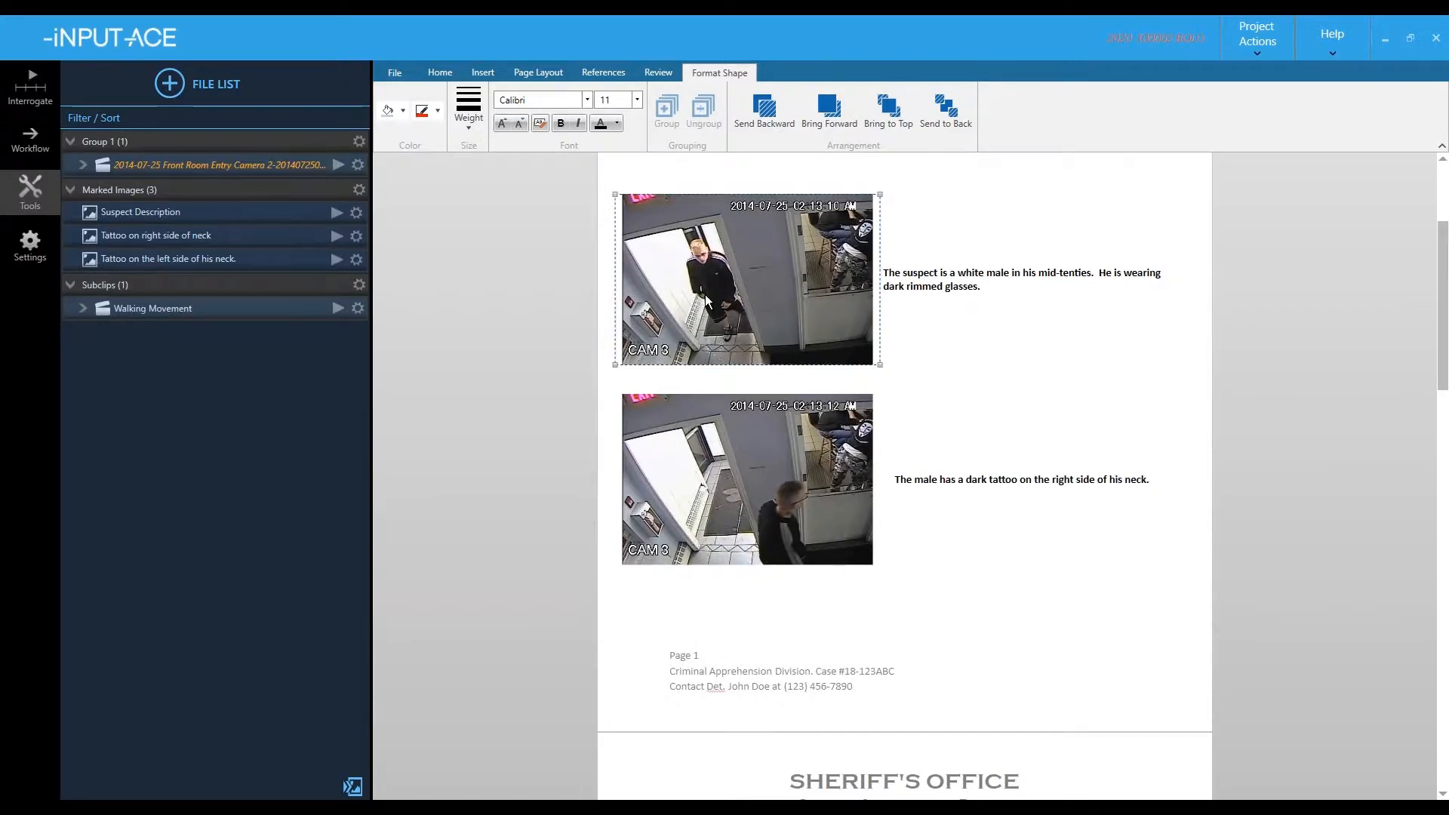
pyautogui.moveTo(705, 294); pyautogui.dragTo(732, 297)
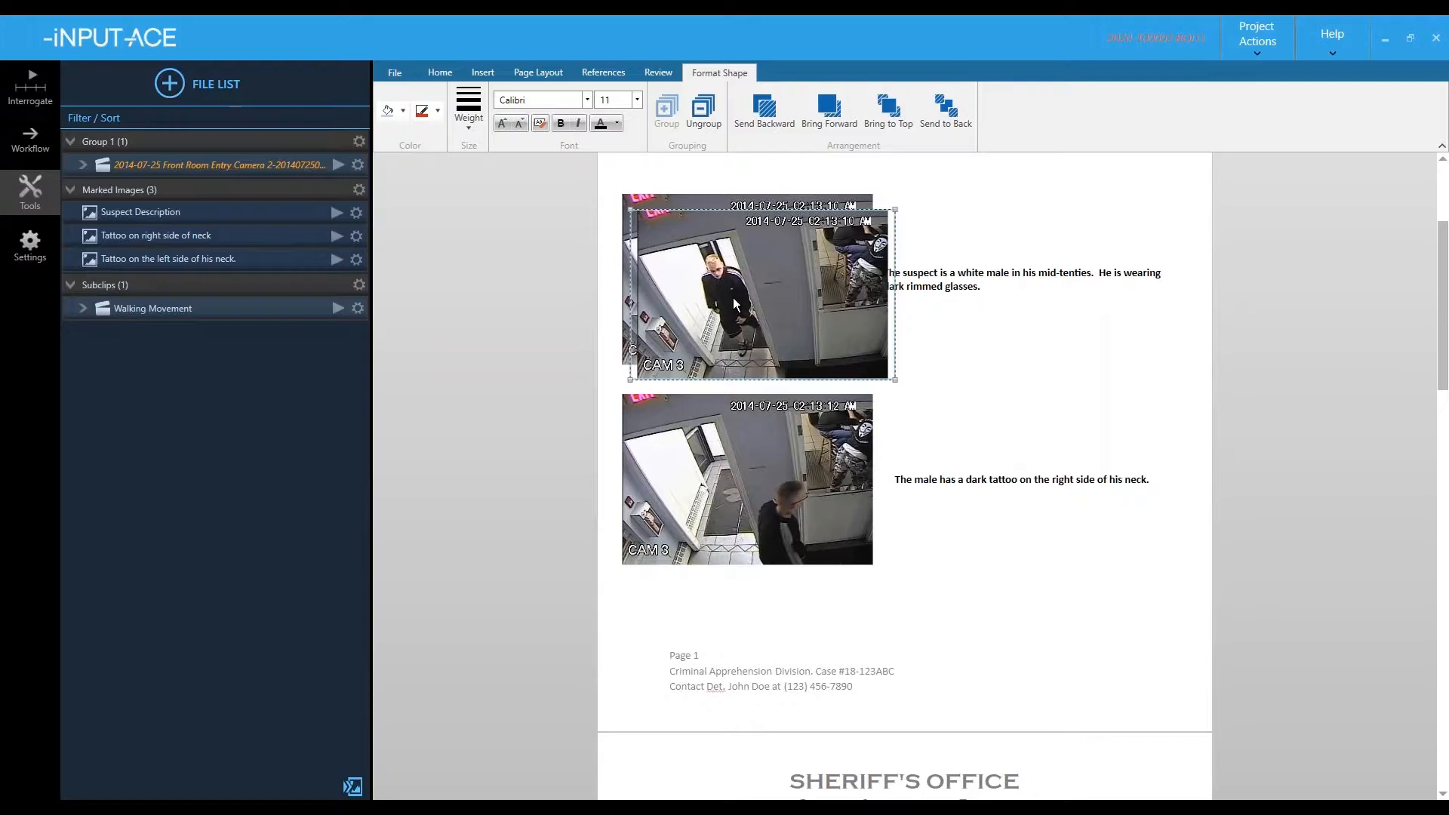
pyautogui.doubleClick(732, 298)
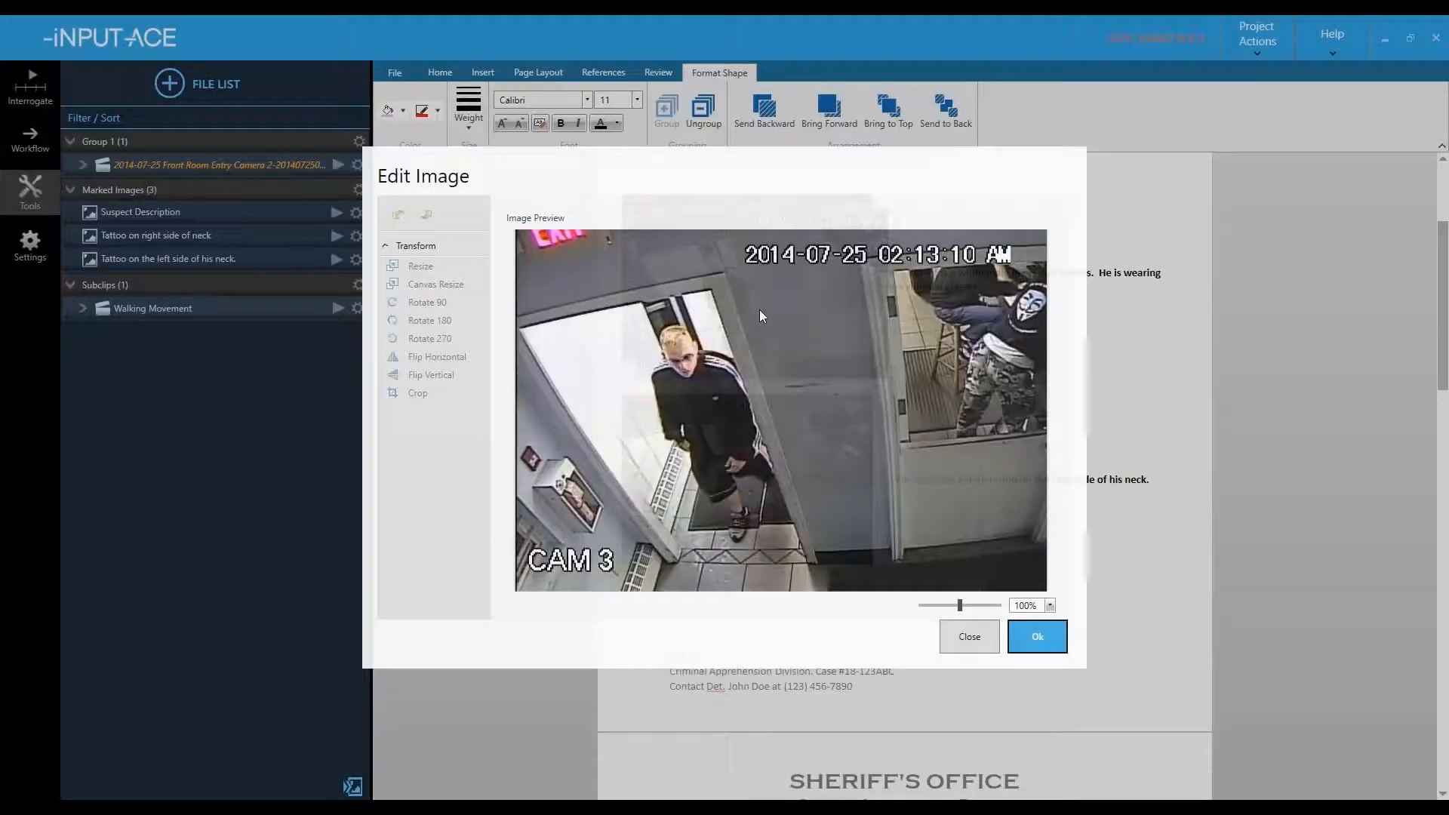
pyautogui.click(416, 394)
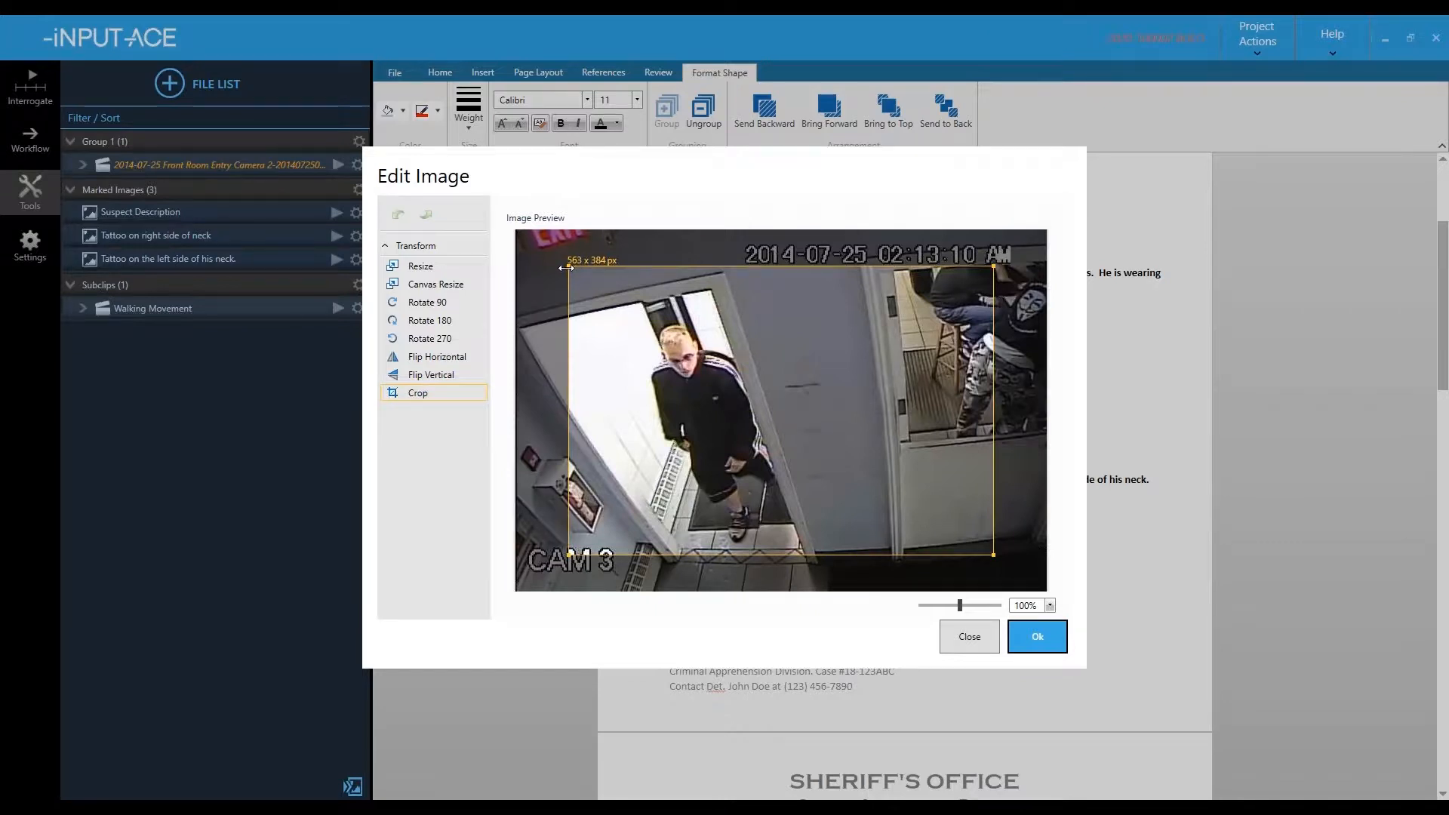
pyautogui.moveTo(566, 268); pyautogui.dragTo(646, 267)
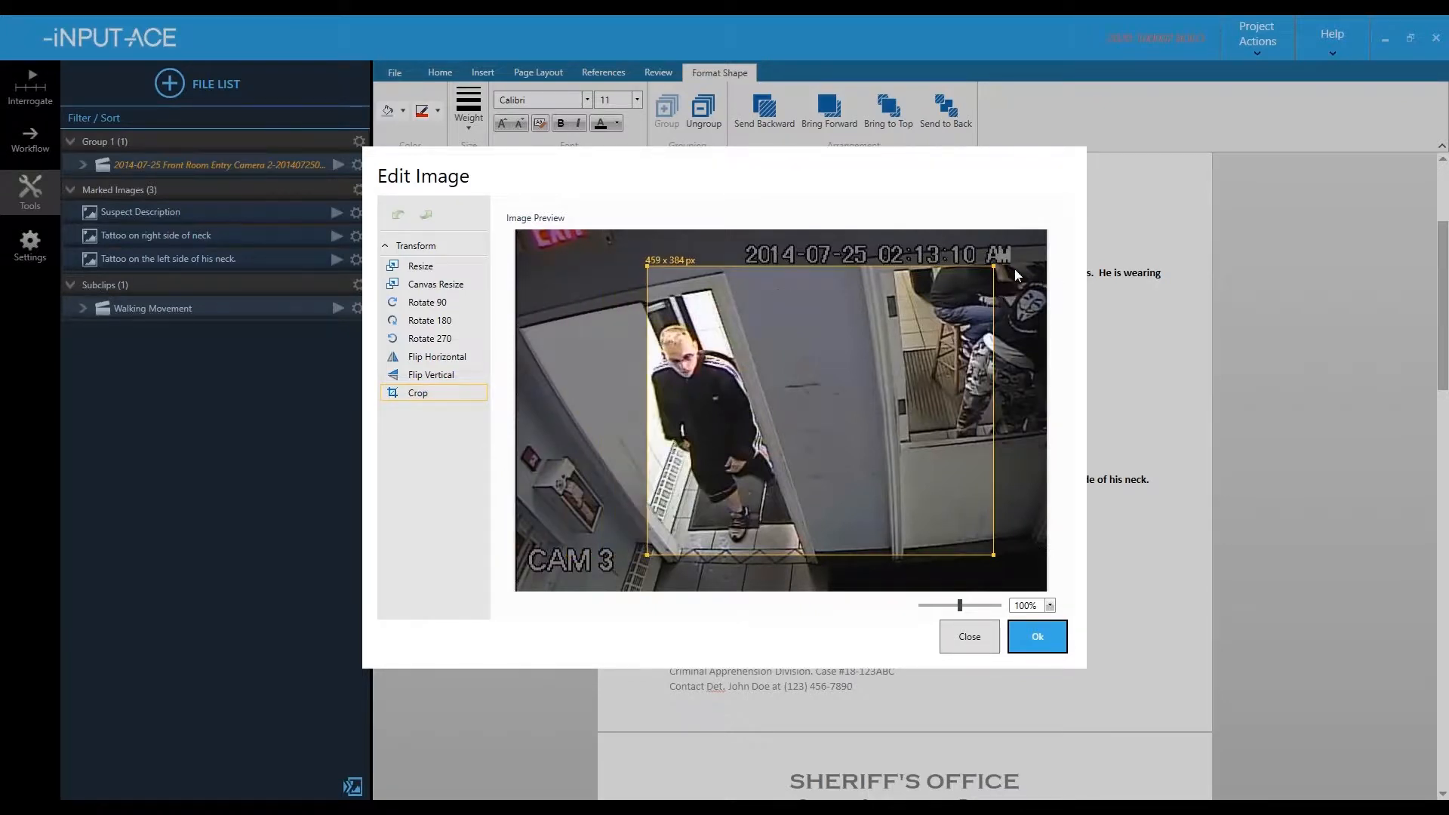
pyautogui.moveTo(987, 264); pyautogui.dragTo(728, 318)
pyautogui.moveTo(704, 554); pyautogui.dragTo(704, 388)
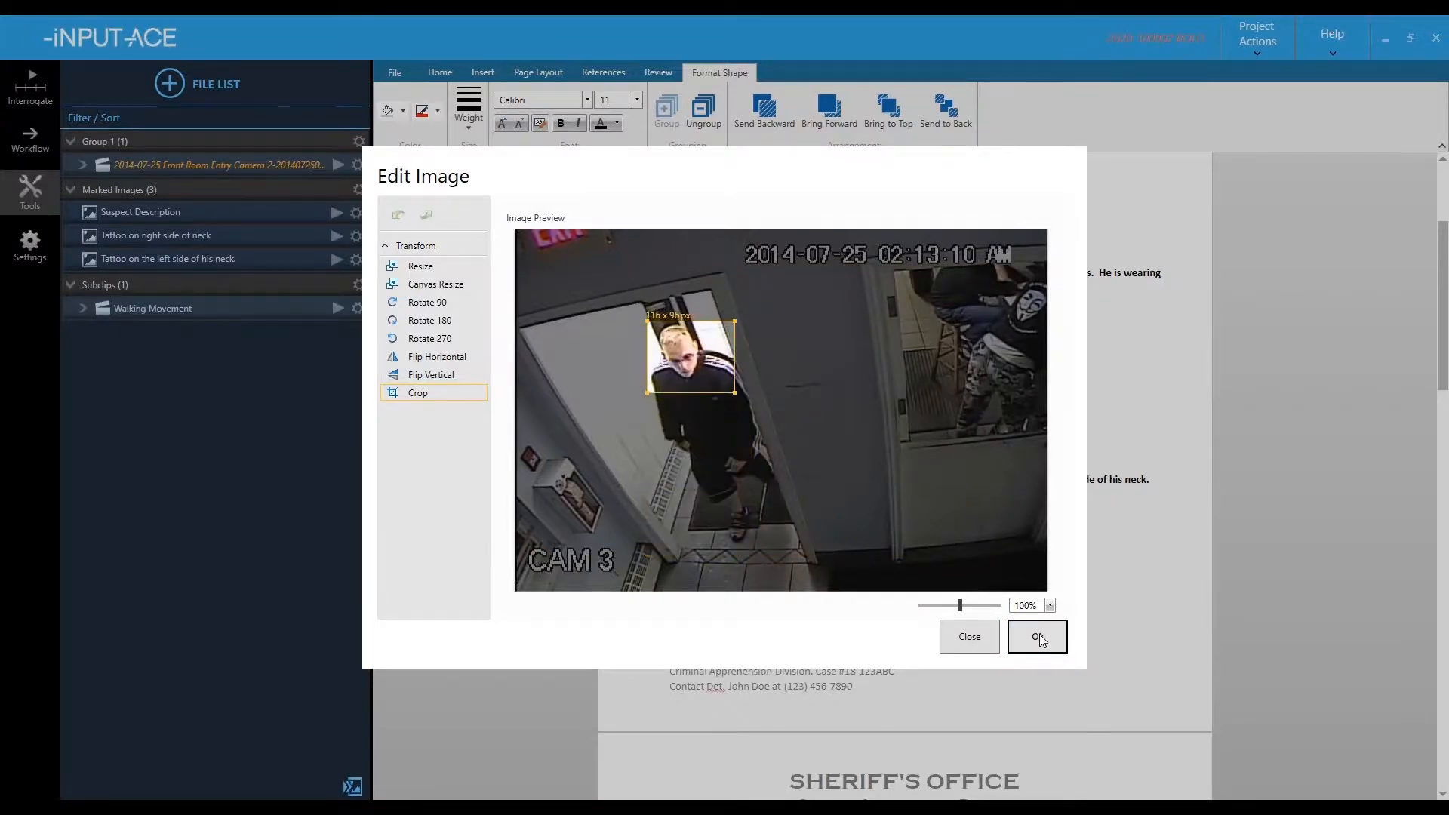
pyautogui.click(1038, 636)
pyautogui.moveTo(667, 253); pyautogui.dragTo(1087, 400)
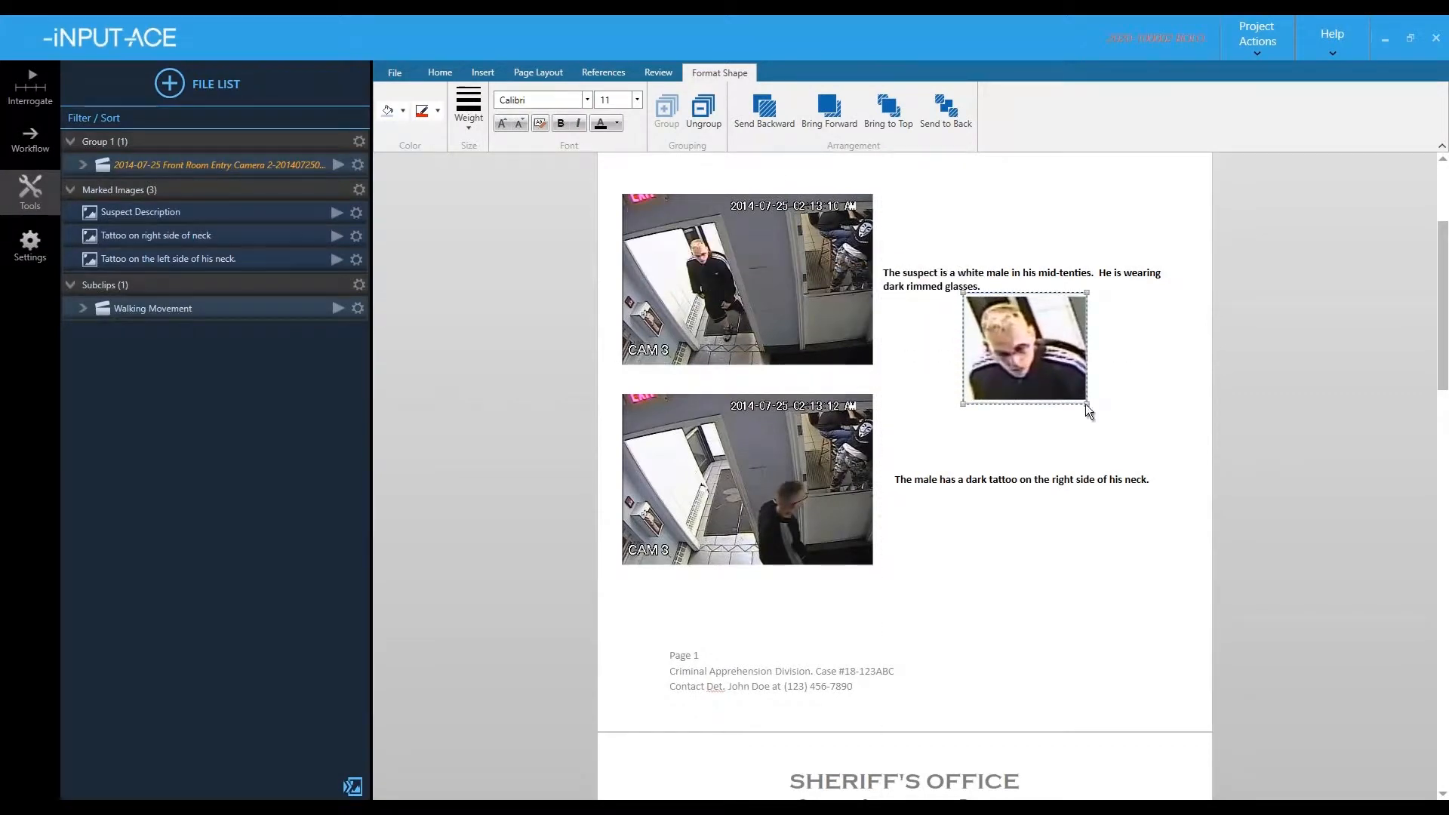
pyautogui.click(1019, 583)
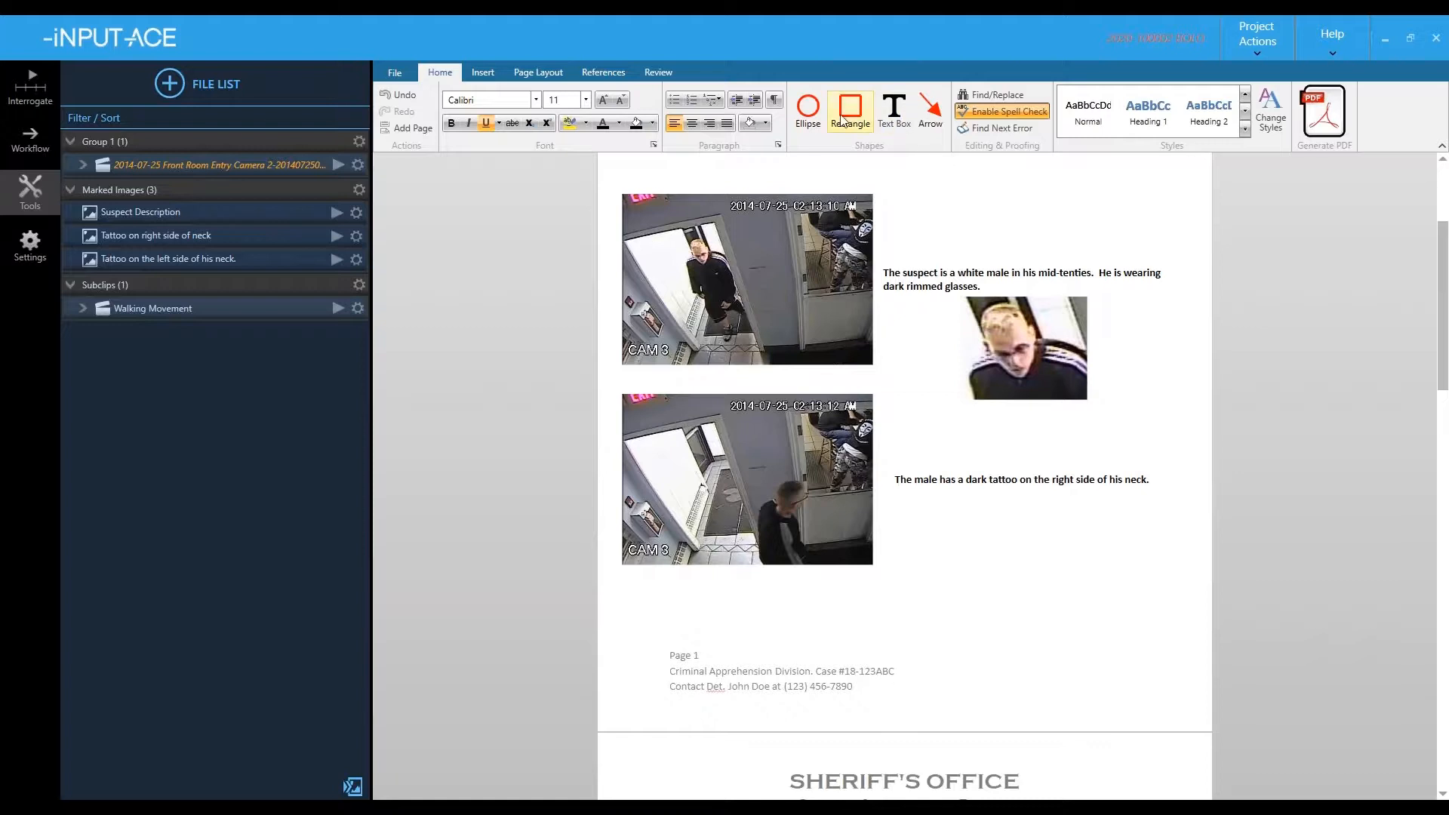
# - Draw a red box around the suspect's head with an arrow to the face close-up
pyautogui.moveTo(662, 229); pyautogui.dragTo(742, 289)
pyautogui.click(1029, 200)
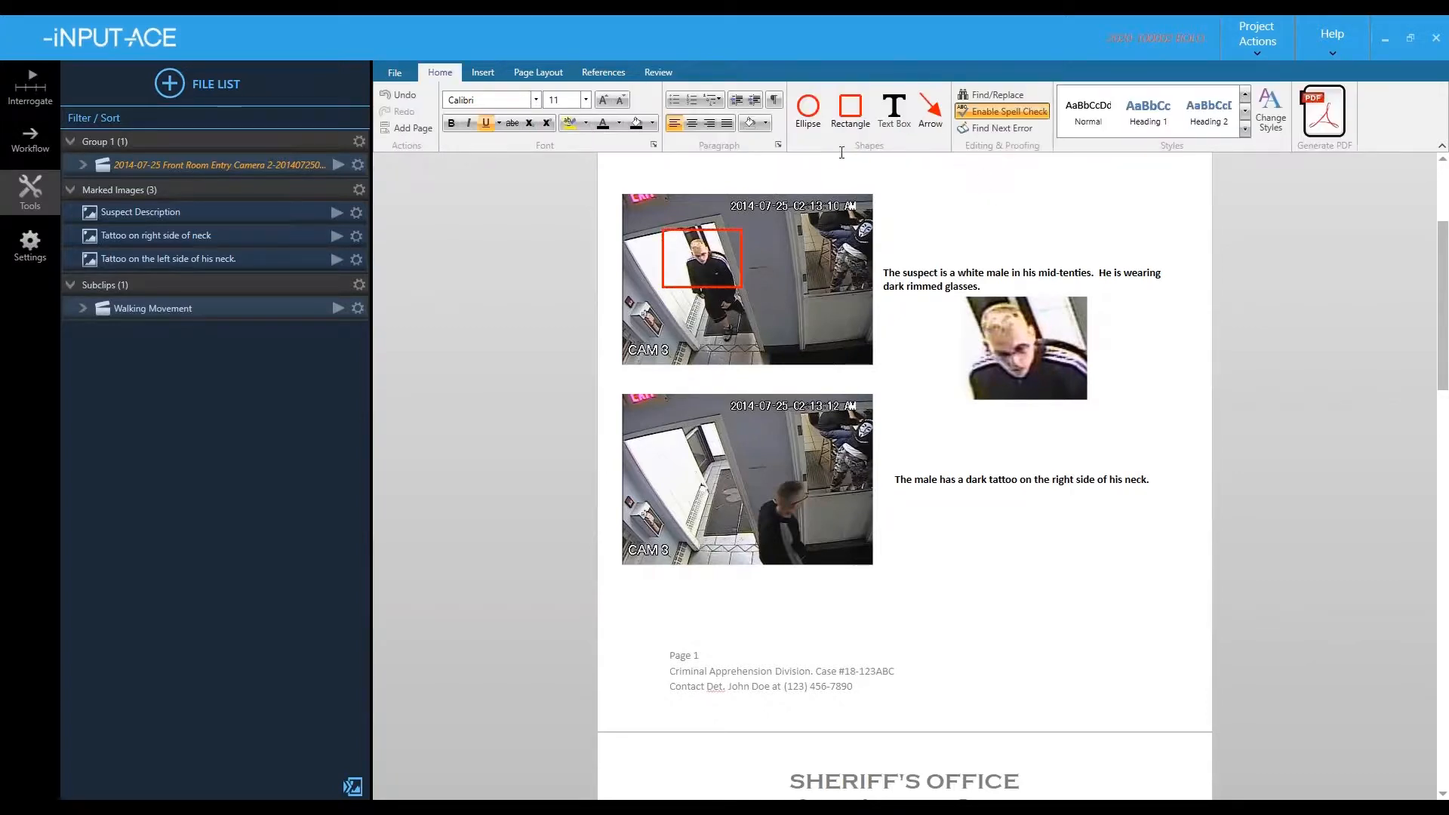
pyautogui.click(936, 112)
pyautogui.moveTo(739, 265); pyautogui.dragTo(929, 312)
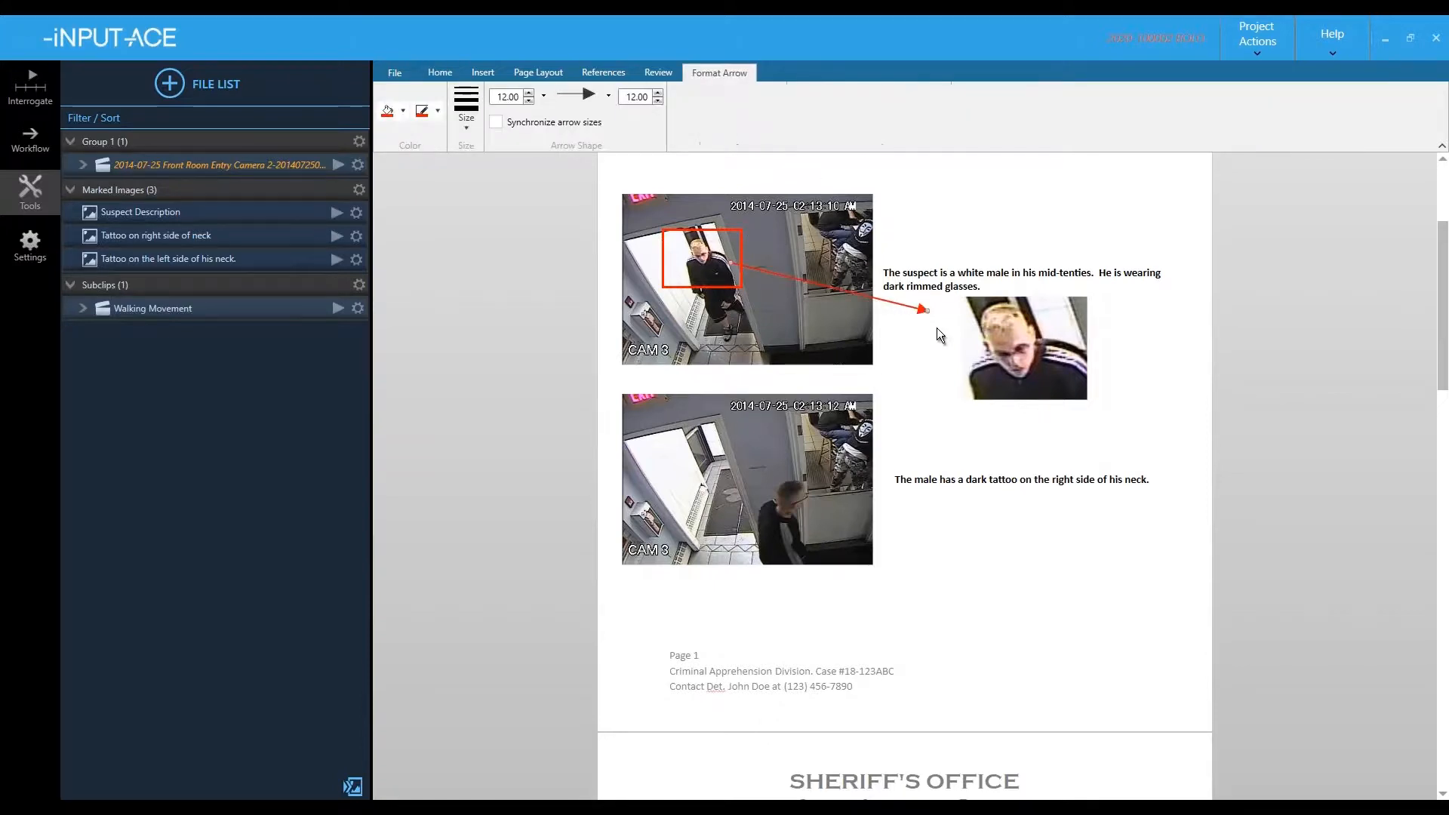
pyautogui.click(1004, 200)
pyautogui.click(1197, 270)
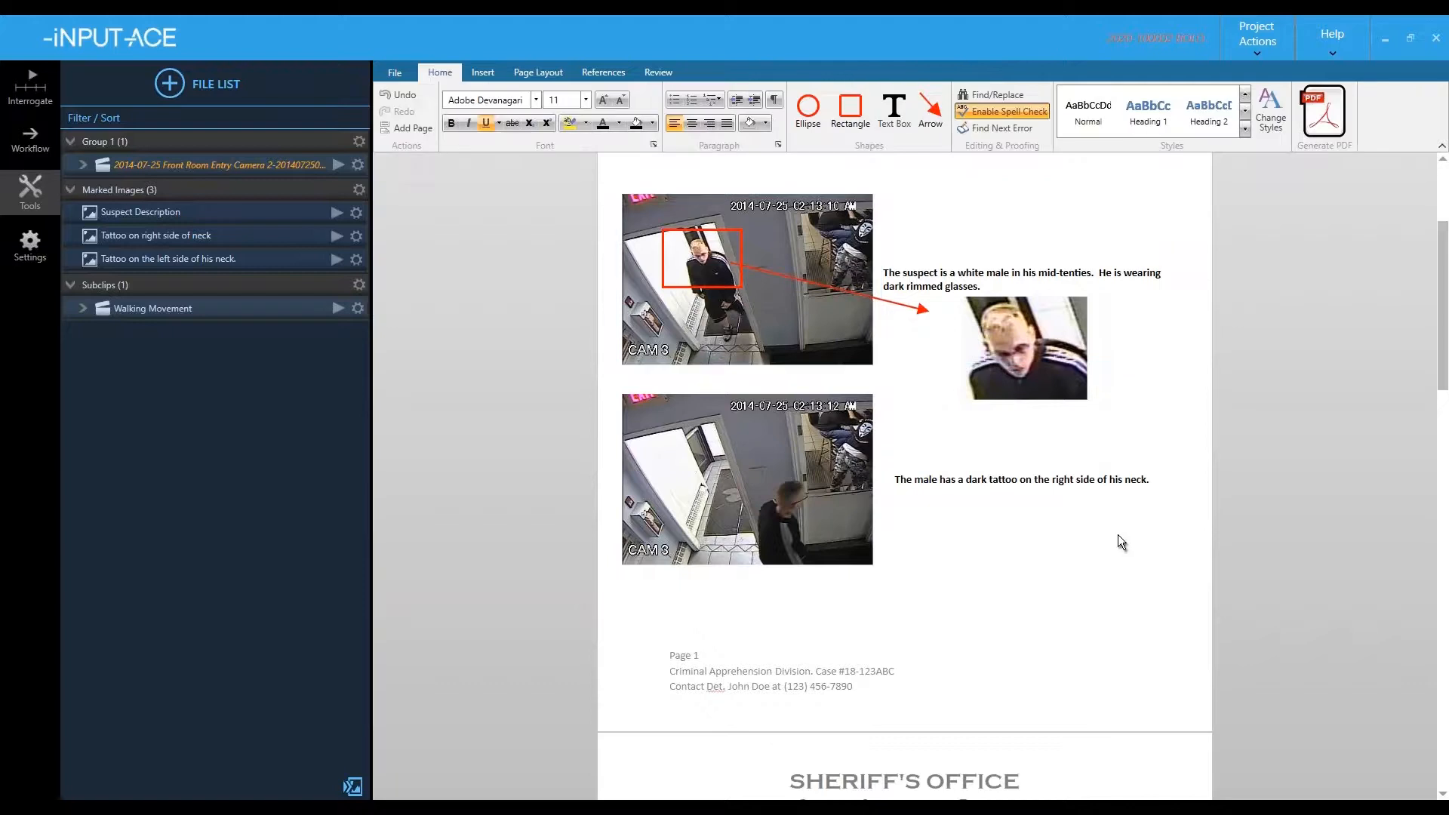
pyautogui.scroll(-10, 1113, 540)
pyautogui.moveTo(670, 520); pyautogui.dragTo(844, 554)
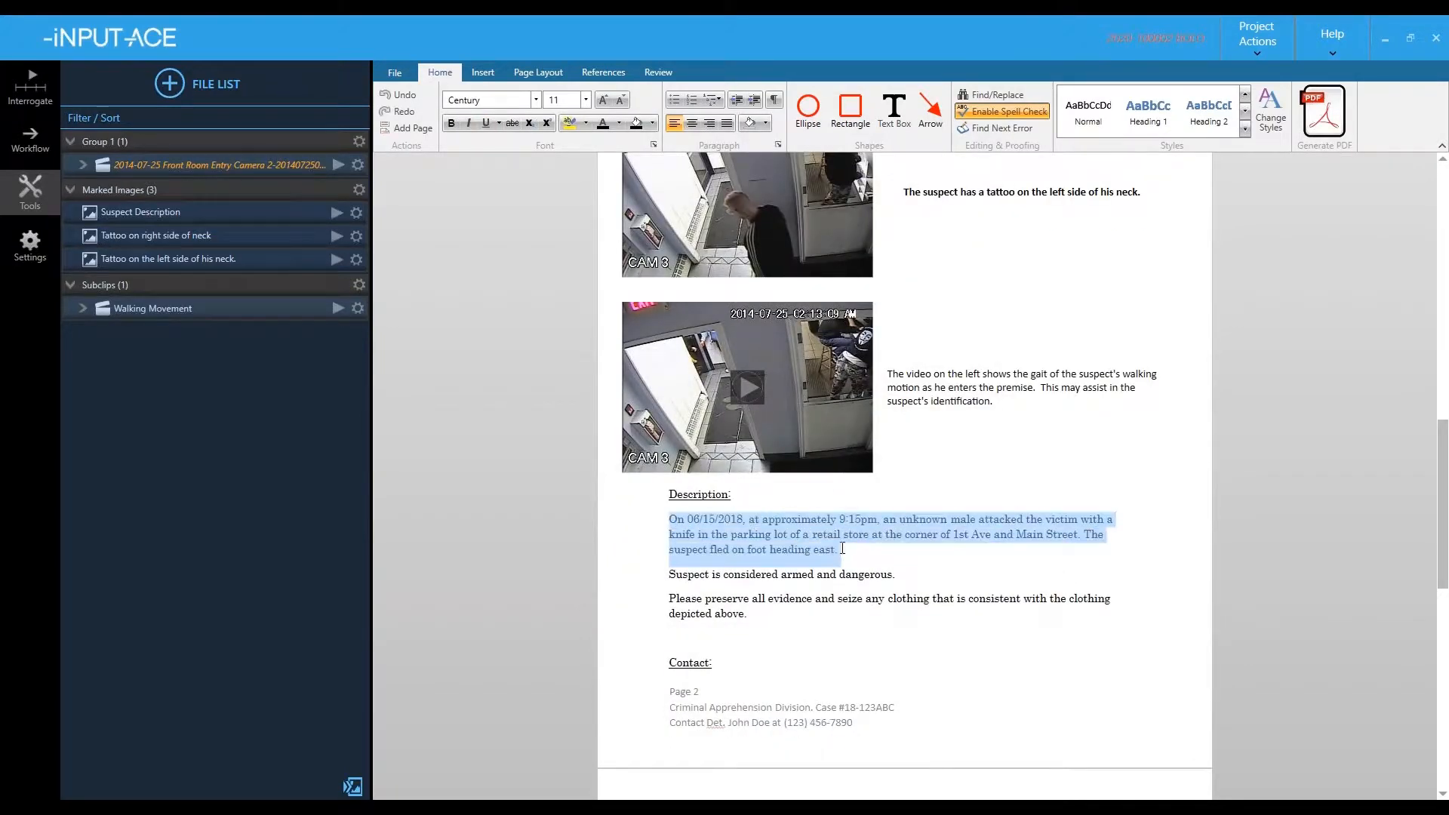
# - Paste the March 25, 2020 knife-fight description and save the report as a PDF
pyautogui.write('On March 25, 2020, at approximately 03:13 hrs, the male was involved in a knife fight resulting in the death of a 25 year old male.')
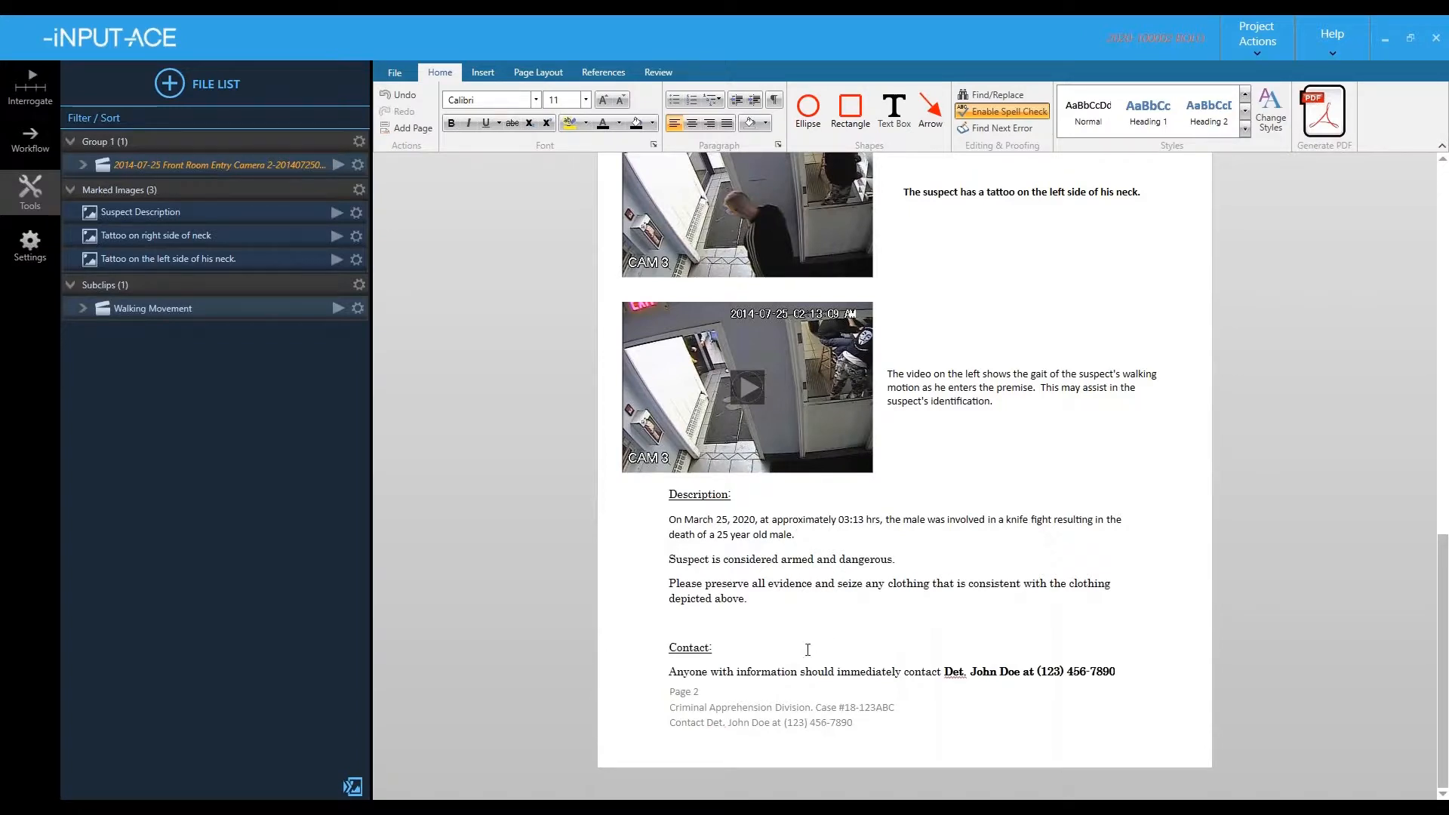
pyautogui.click(1314, 123)
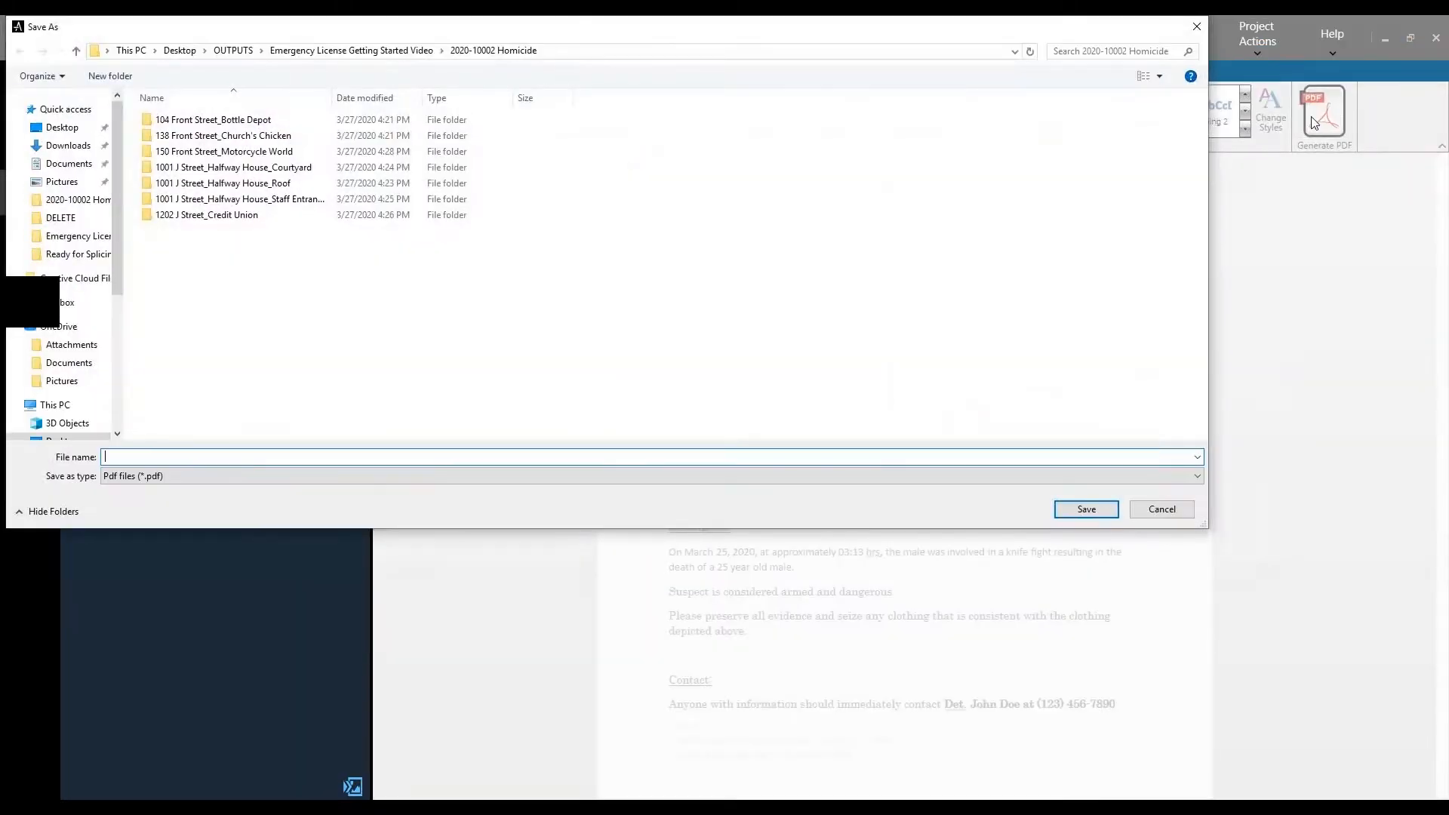
pyautogui.click(1085, 508)
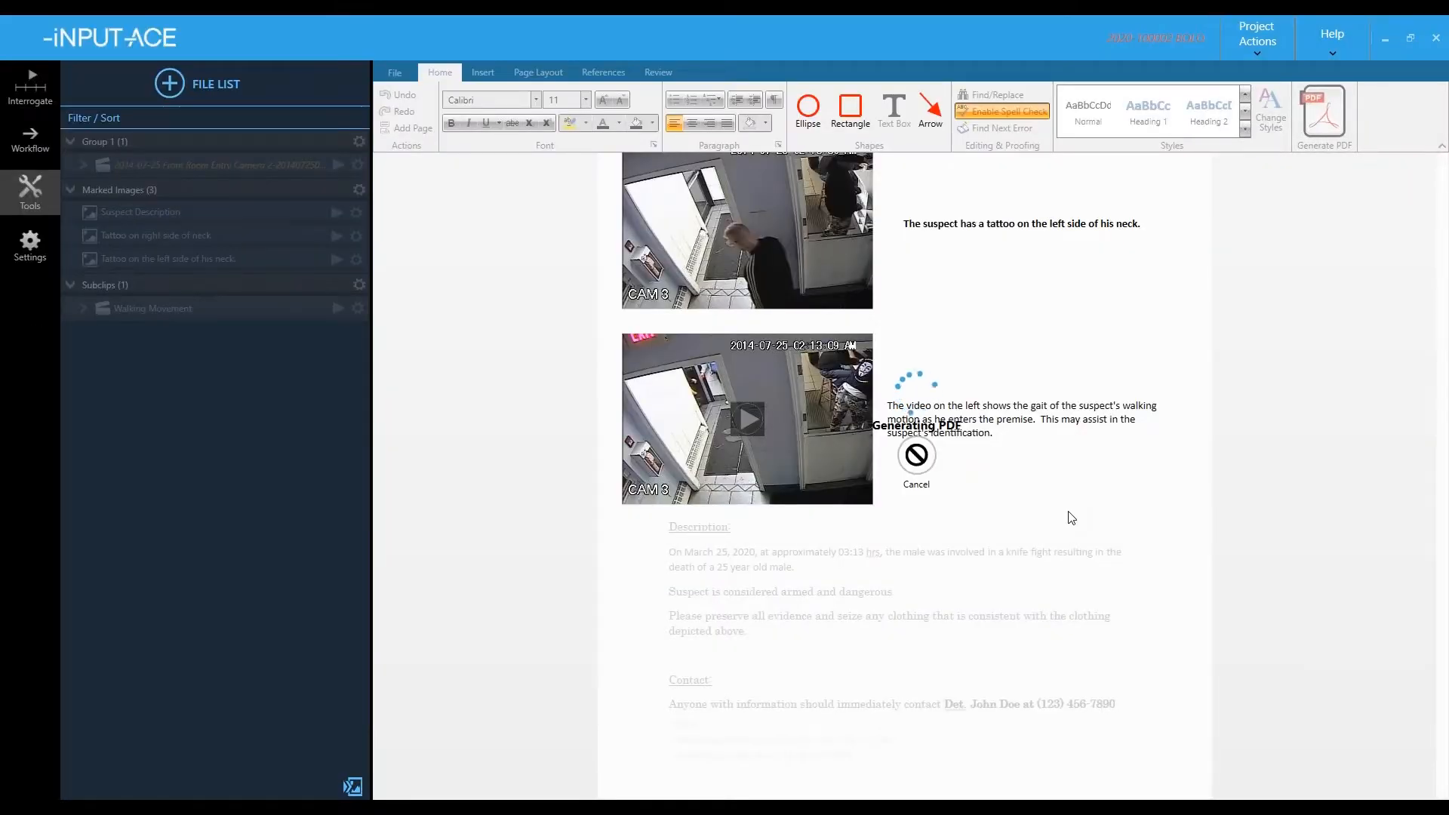